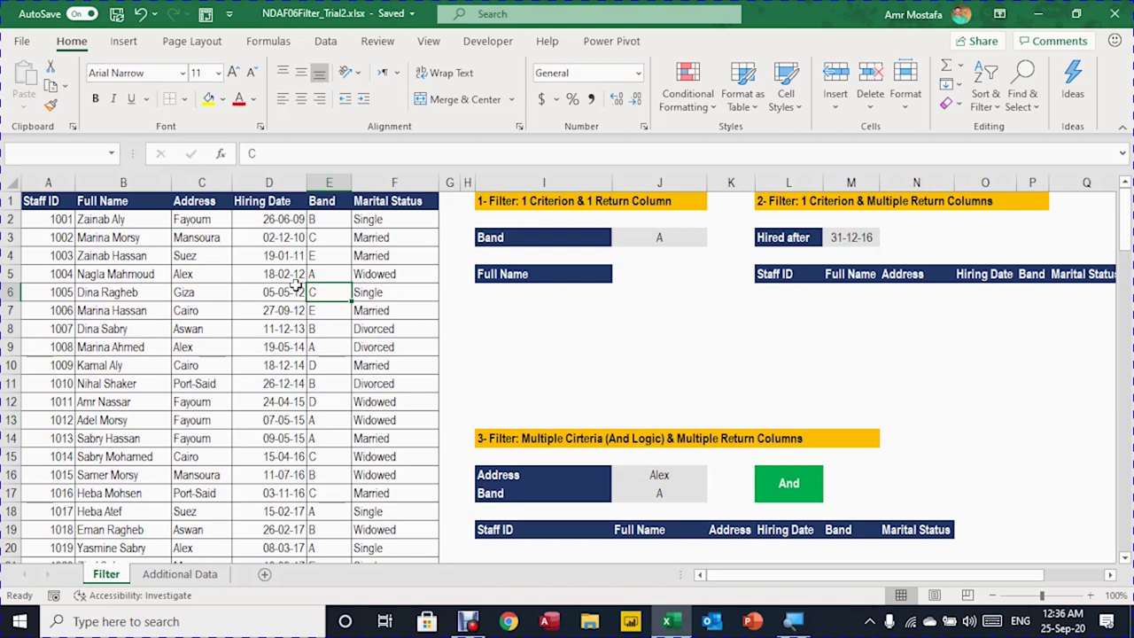
Review the staff table's columns and the Band criterion of the first filter exercise
key(Left)
key(Left)
key(Left)
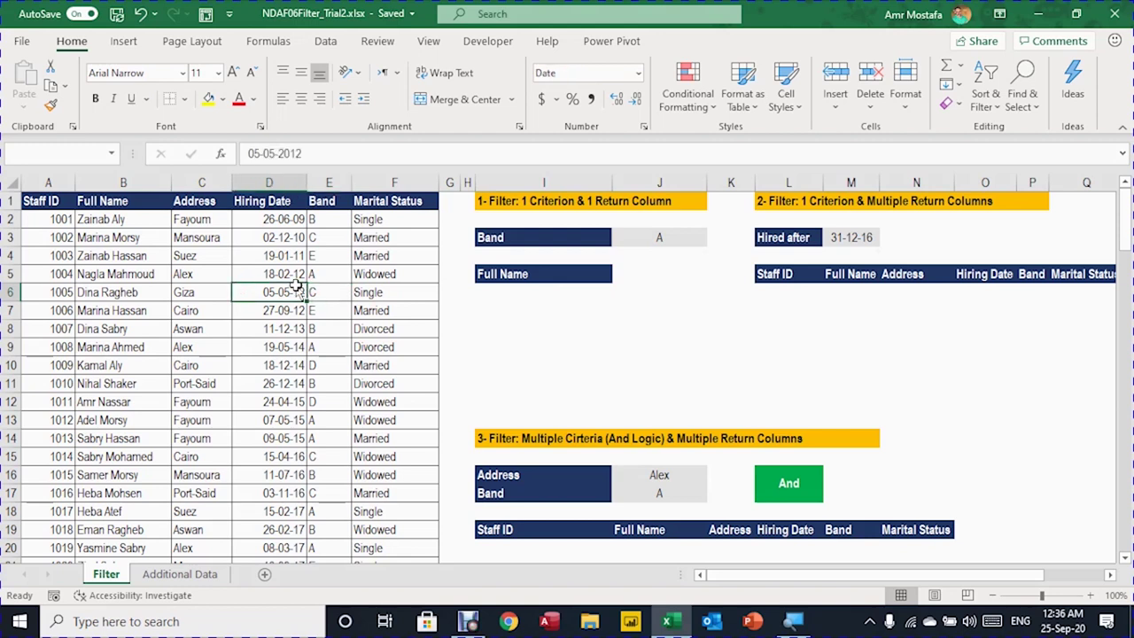
key(Right)
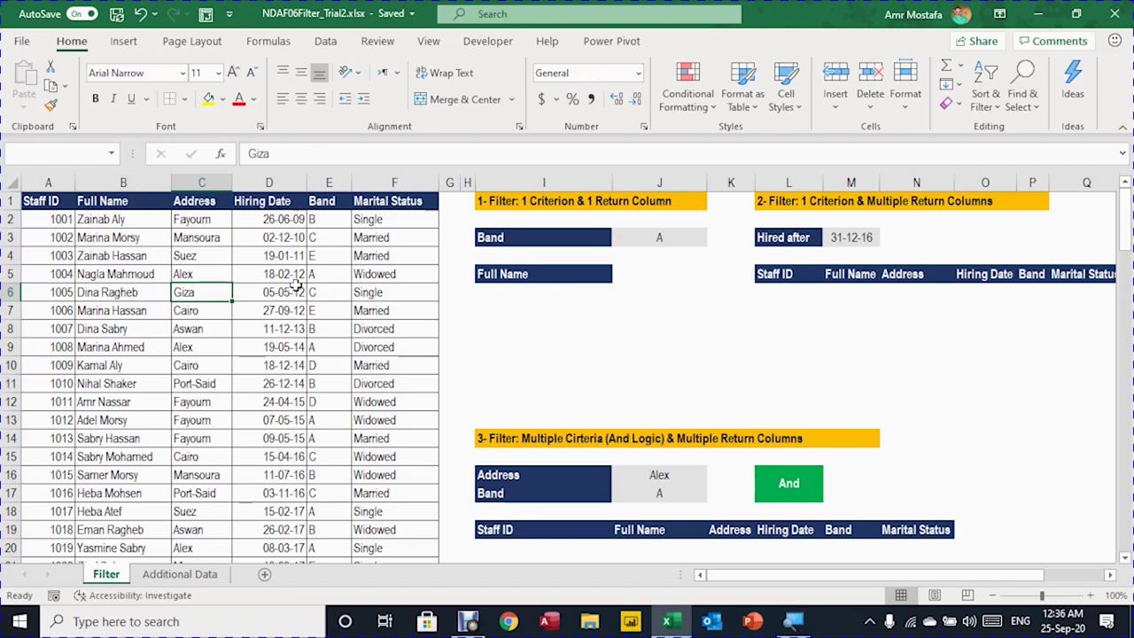
key(Right)
key(Right)
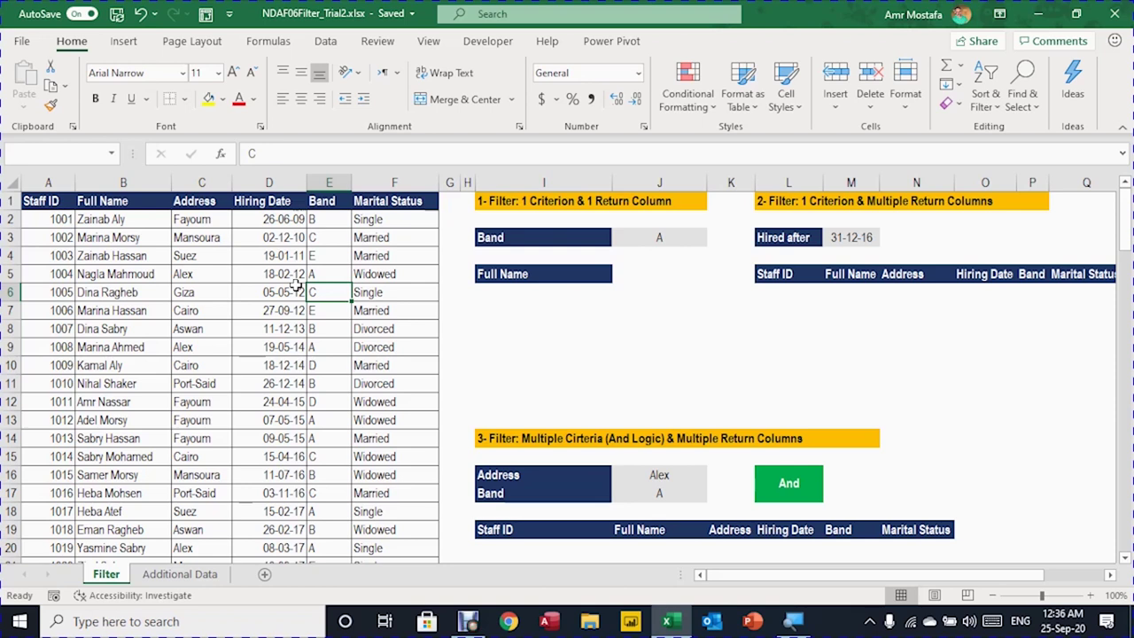
key(Right)
key(Right)
key(Right)
key(Right)
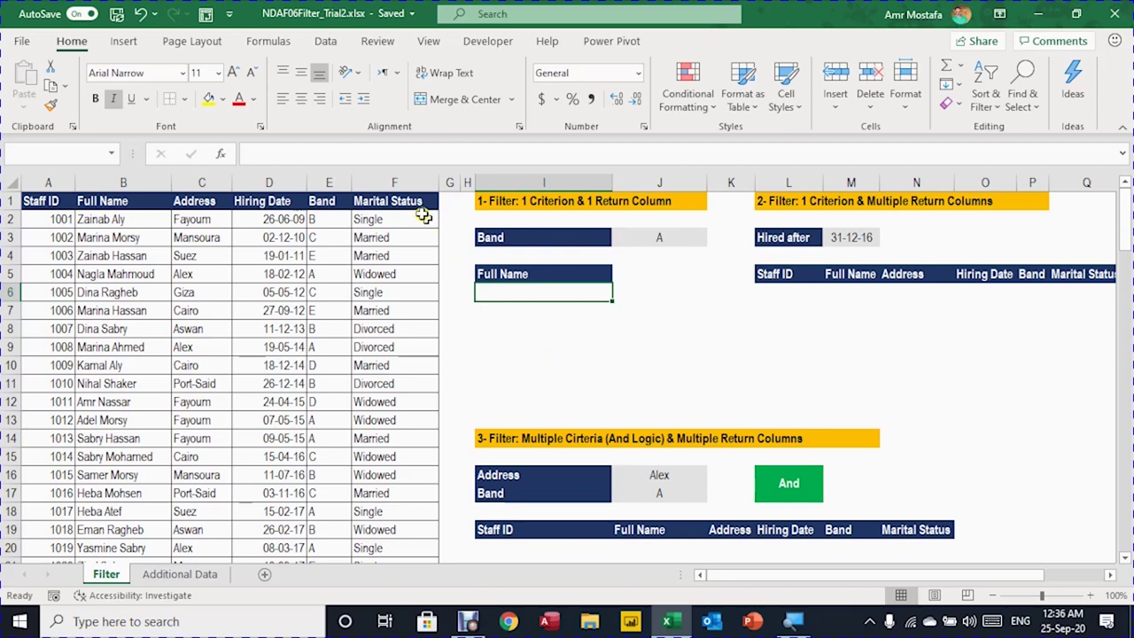
click(648, 236)
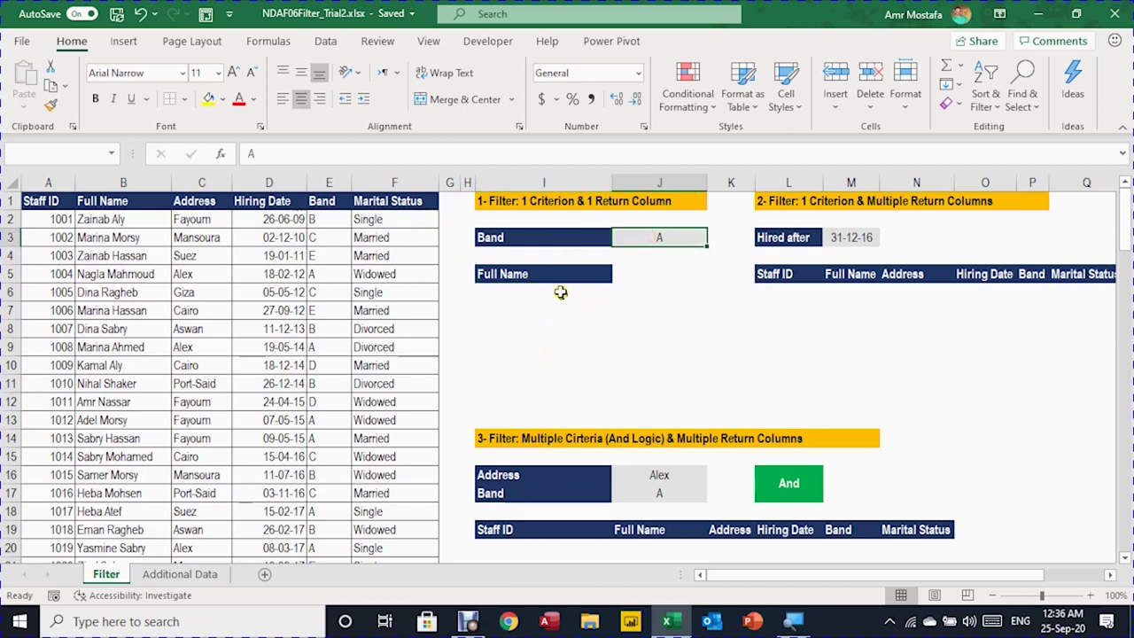
Start a FILTER formula in cell I6 under the first exercise's Full Name heading, with B2:B21 as the array
click(564, 294)
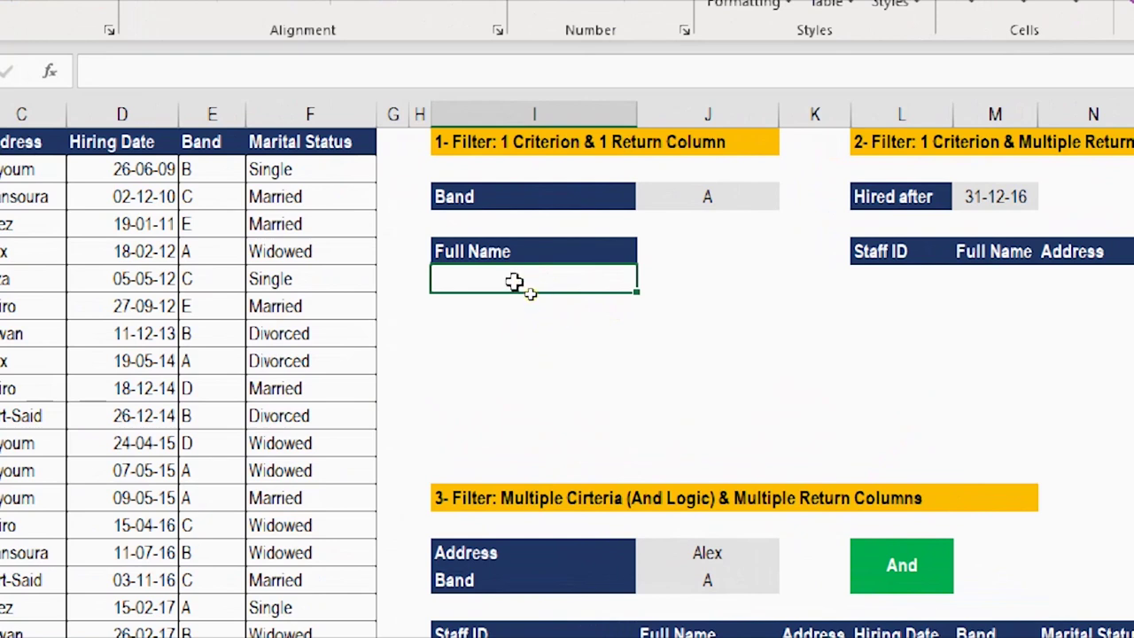
click(531, 293)
text(=)
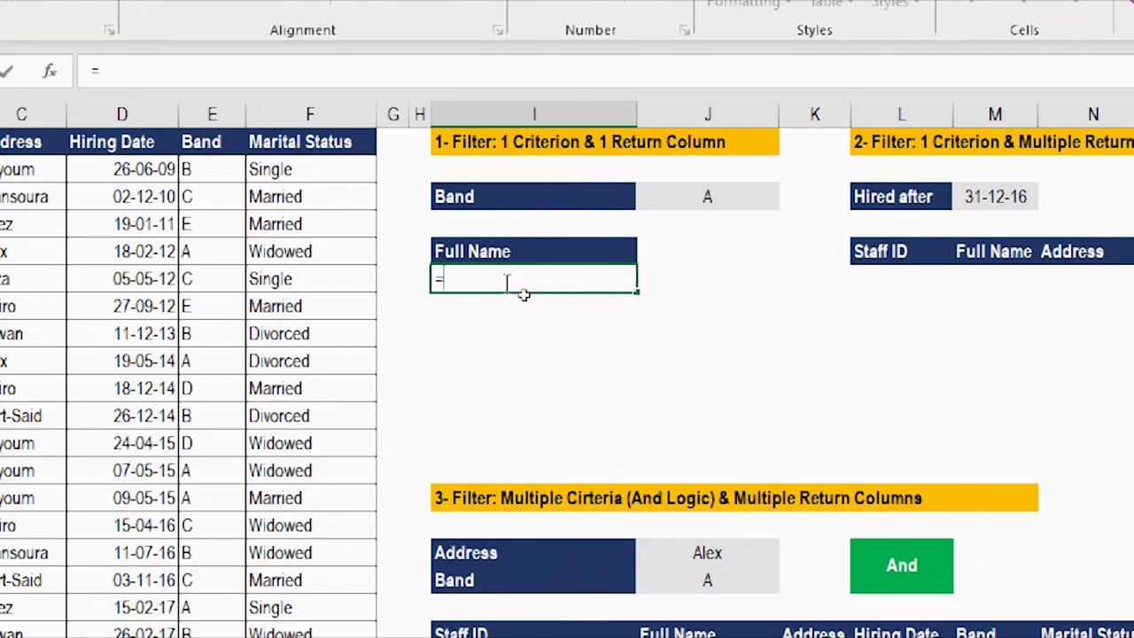
text(fil)
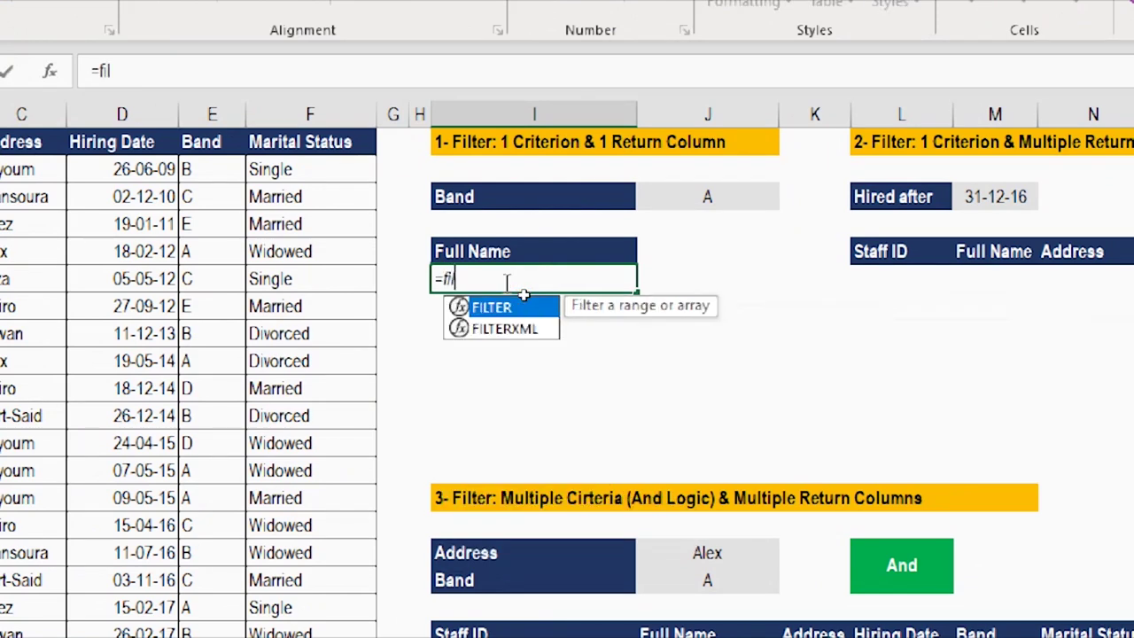
key(Tab)
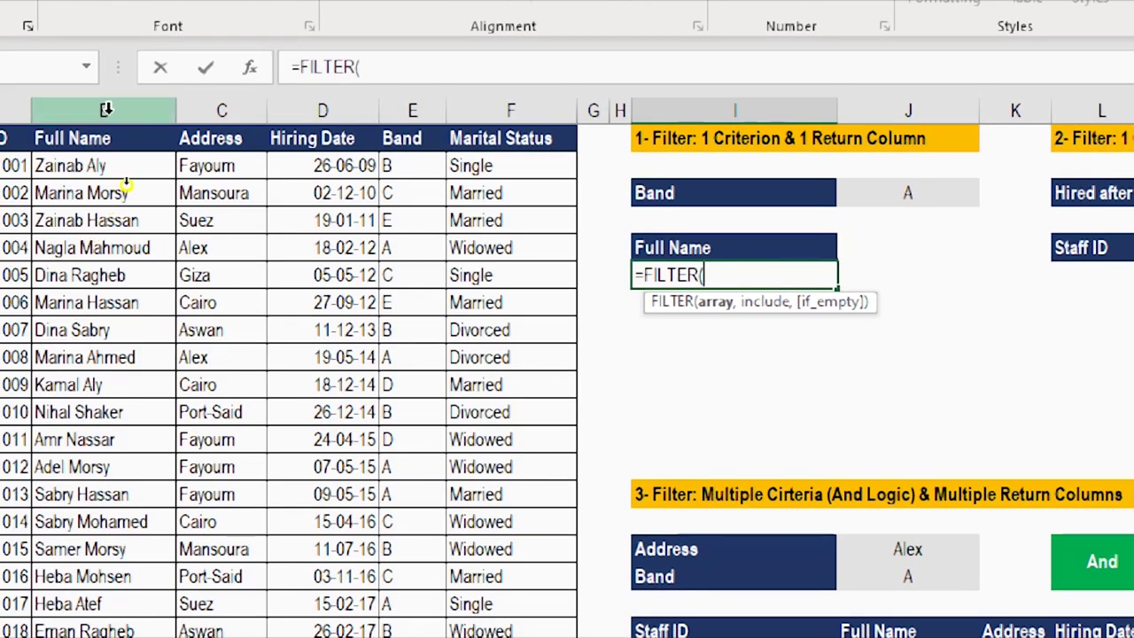
click(95, 163)
key(BackSpace)
key(BackSpace)
click(97, 163)
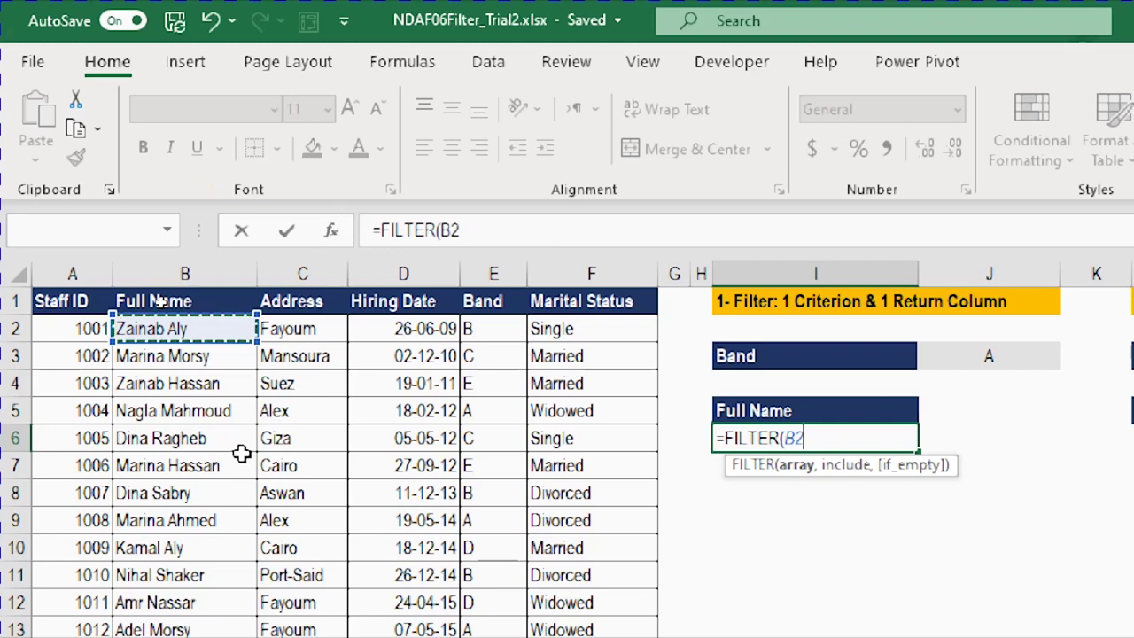
key(ctrl+shift+Down)
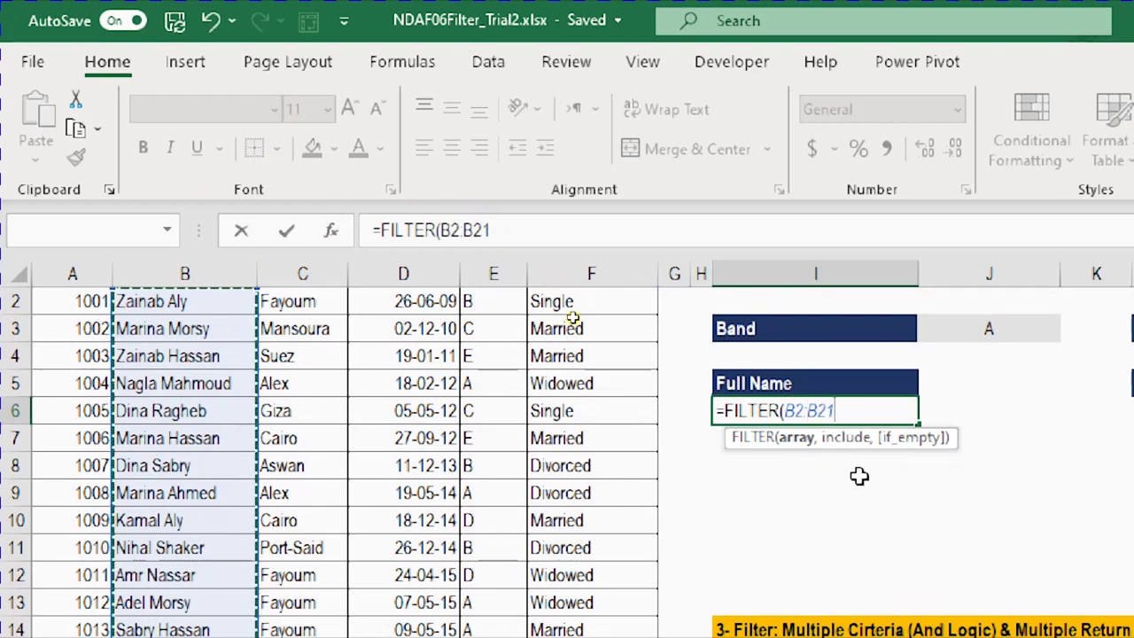
click(796, 439)
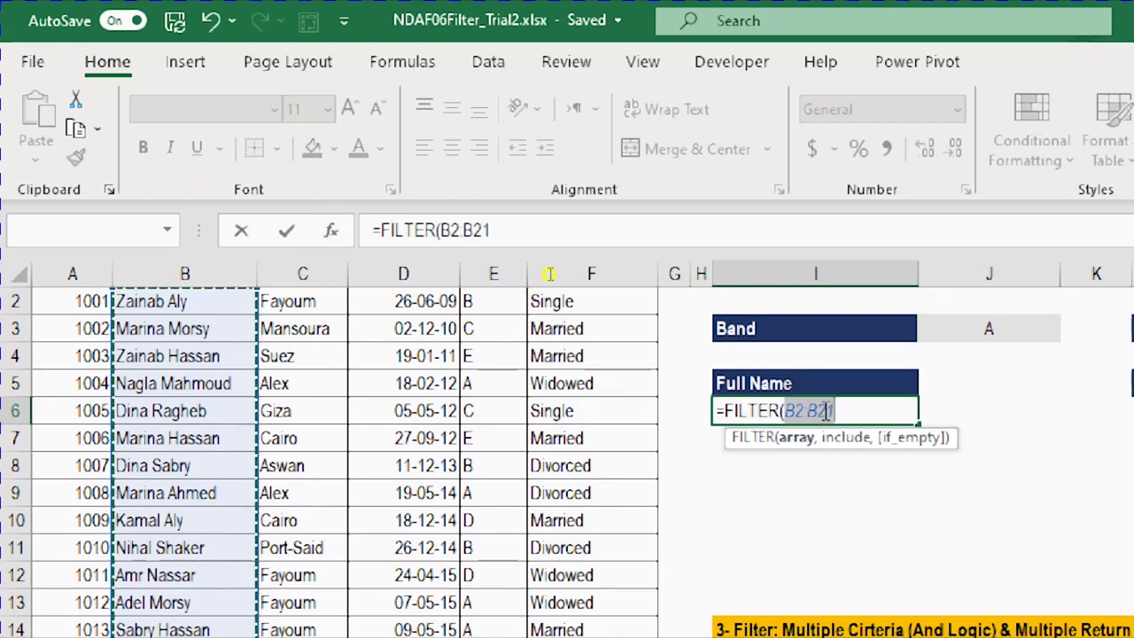
key(End)
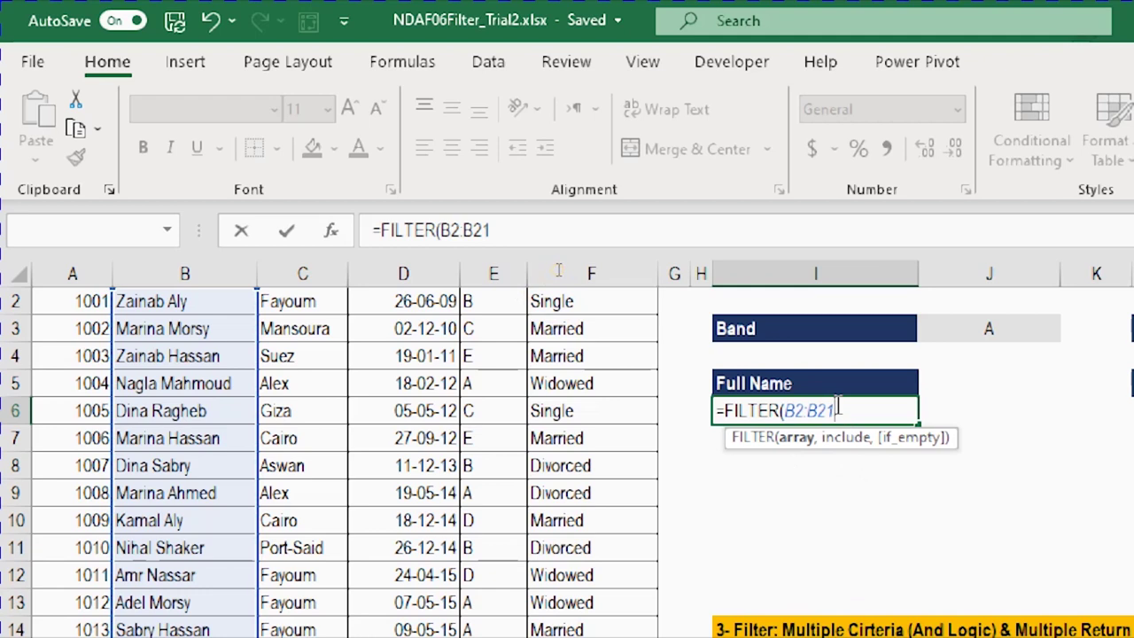
Add the include condition J3=E2:E21 to the FILTER formula, matching the Band criterion against the Band column
text(,)
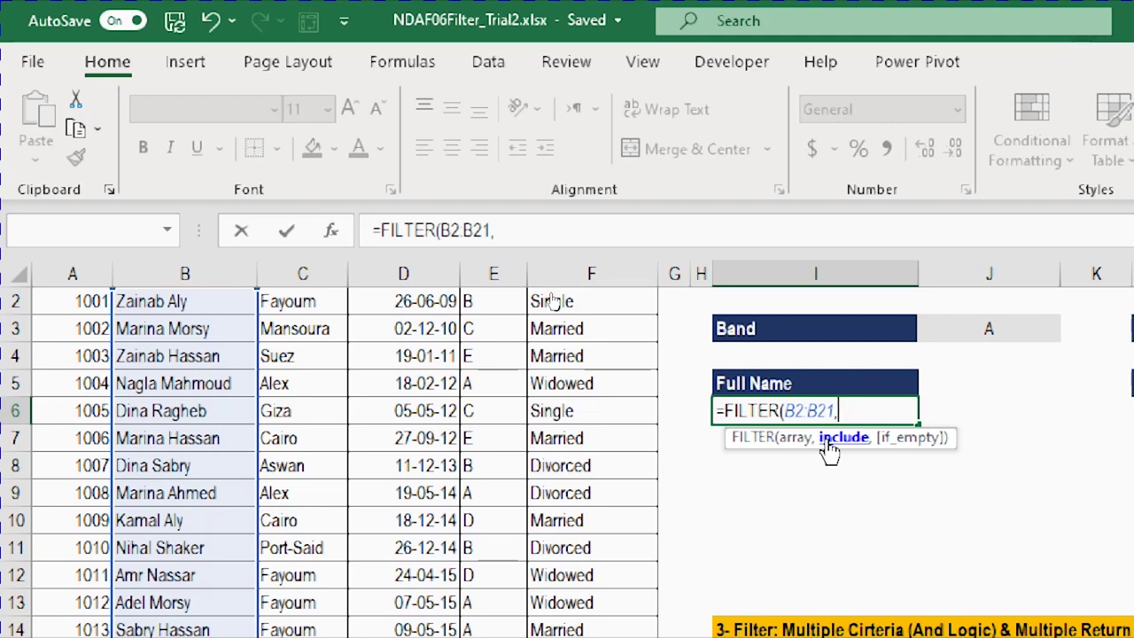
click(993, 330)
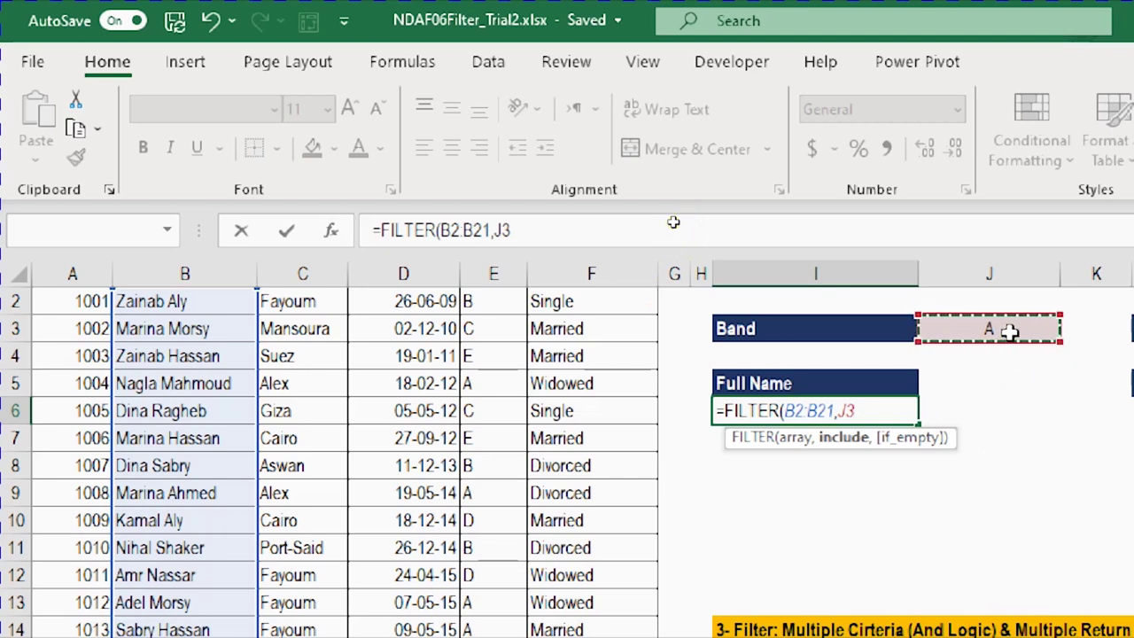
text(=)
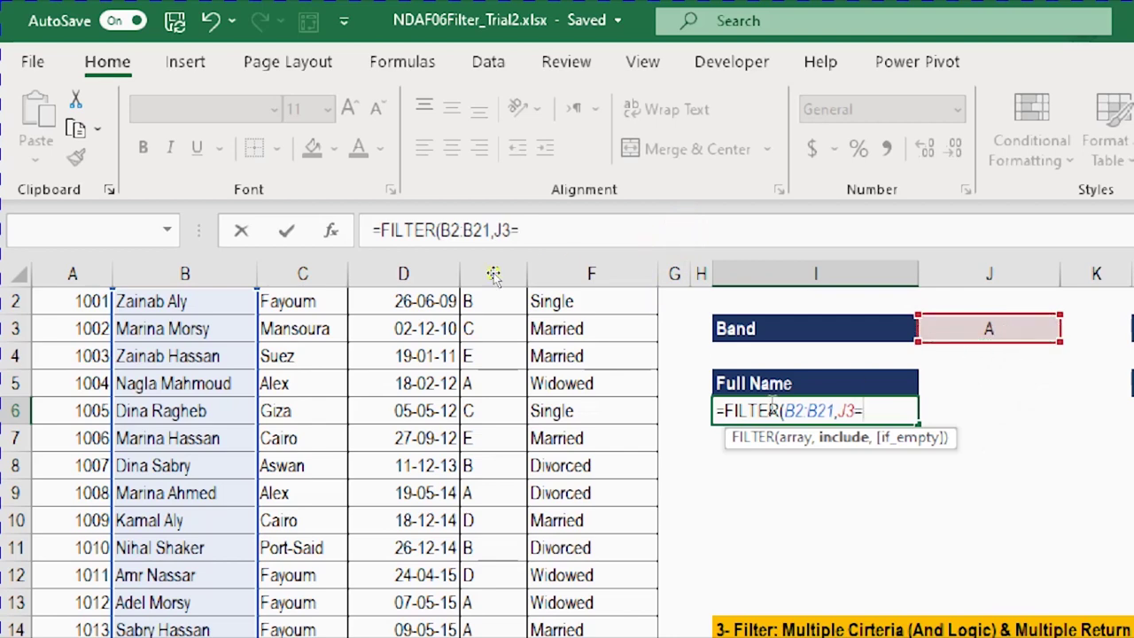
scroll(496, 303, up, 1)
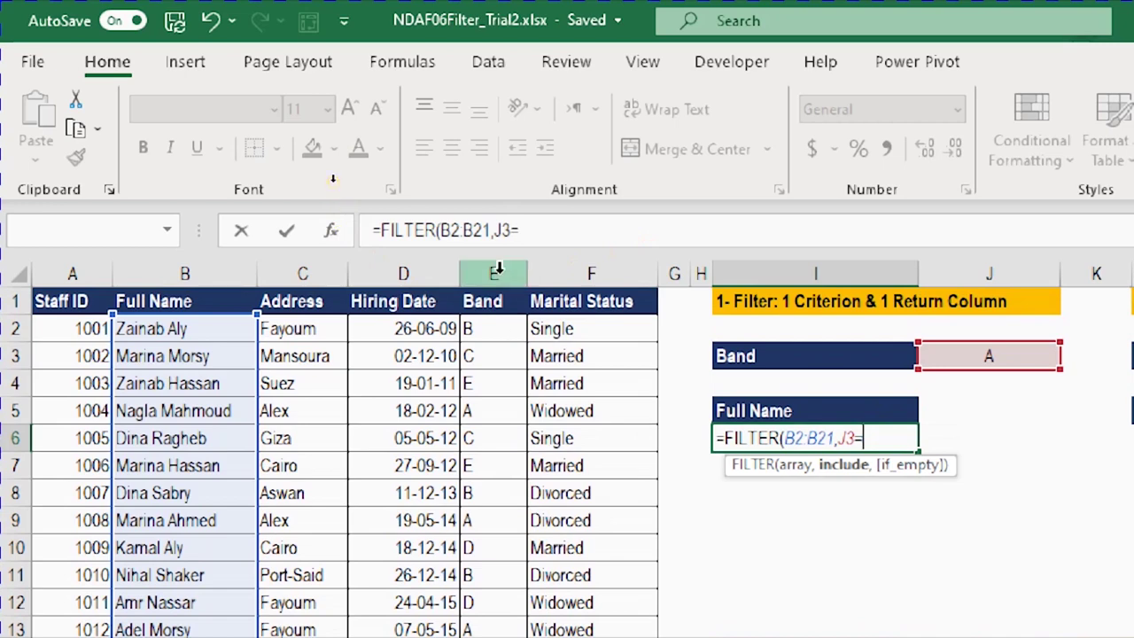
click(495, 329)
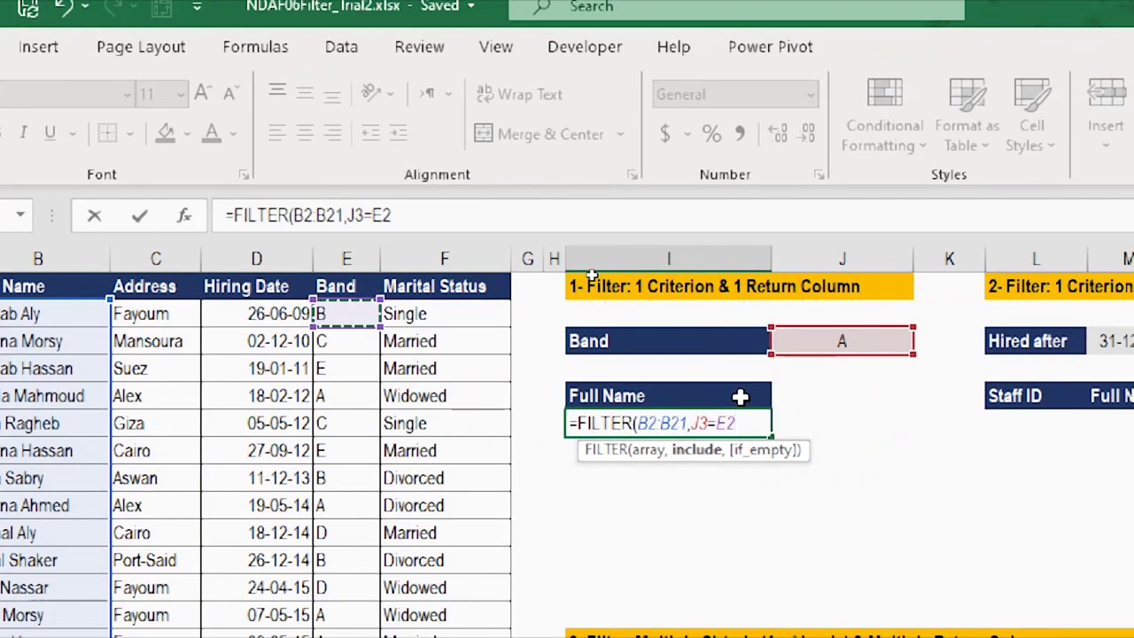
key(ctrl+shift+Down)
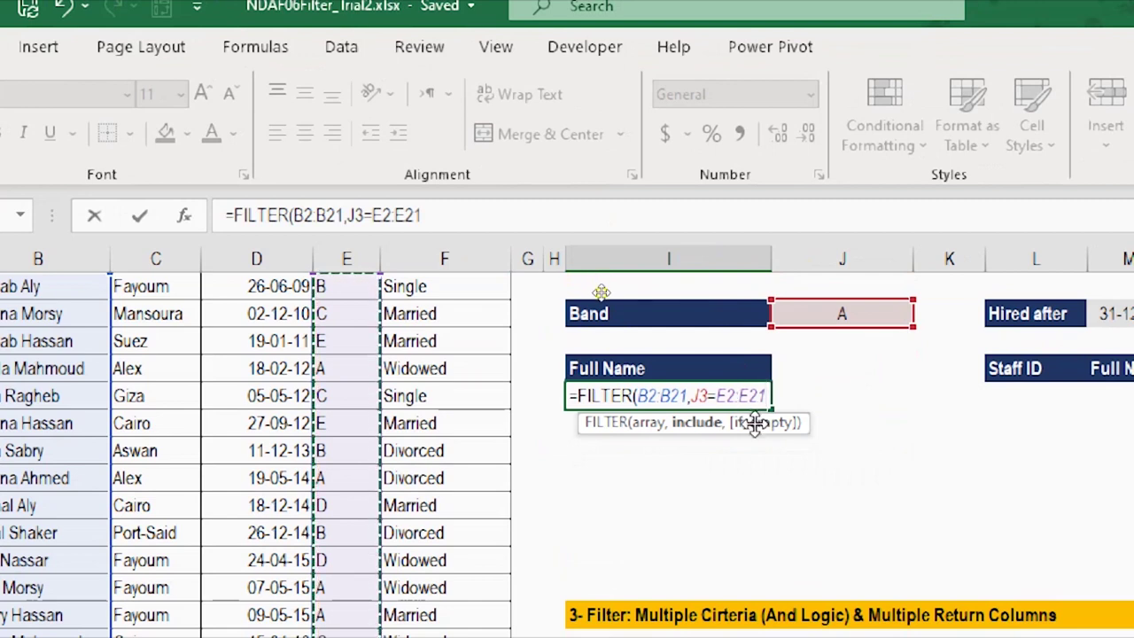
click(651, 428)
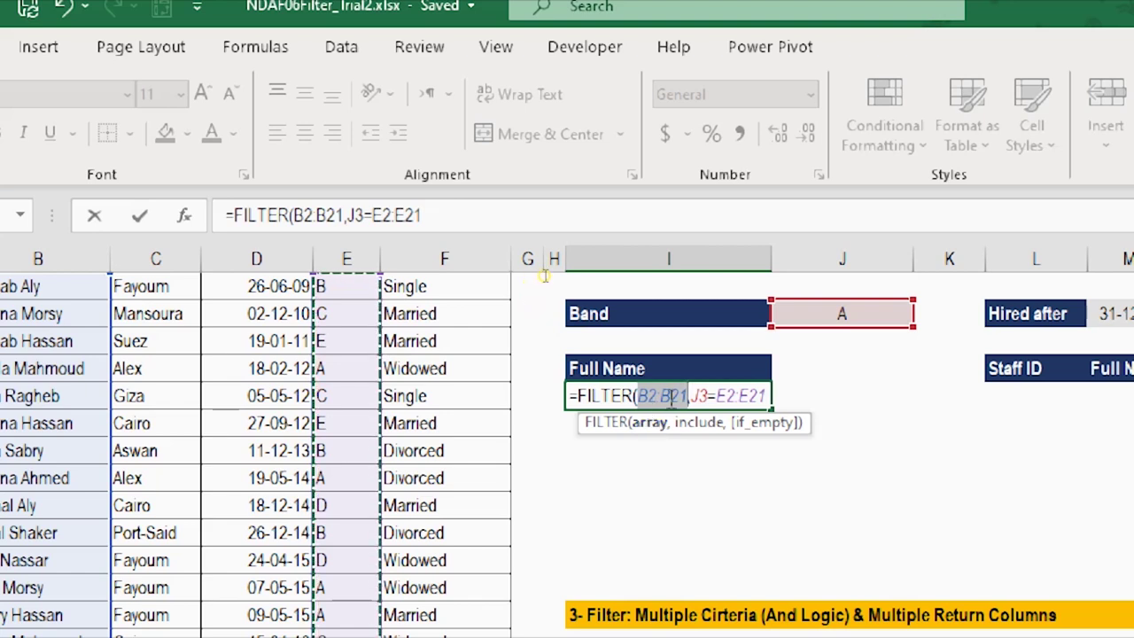
click(696, 422)
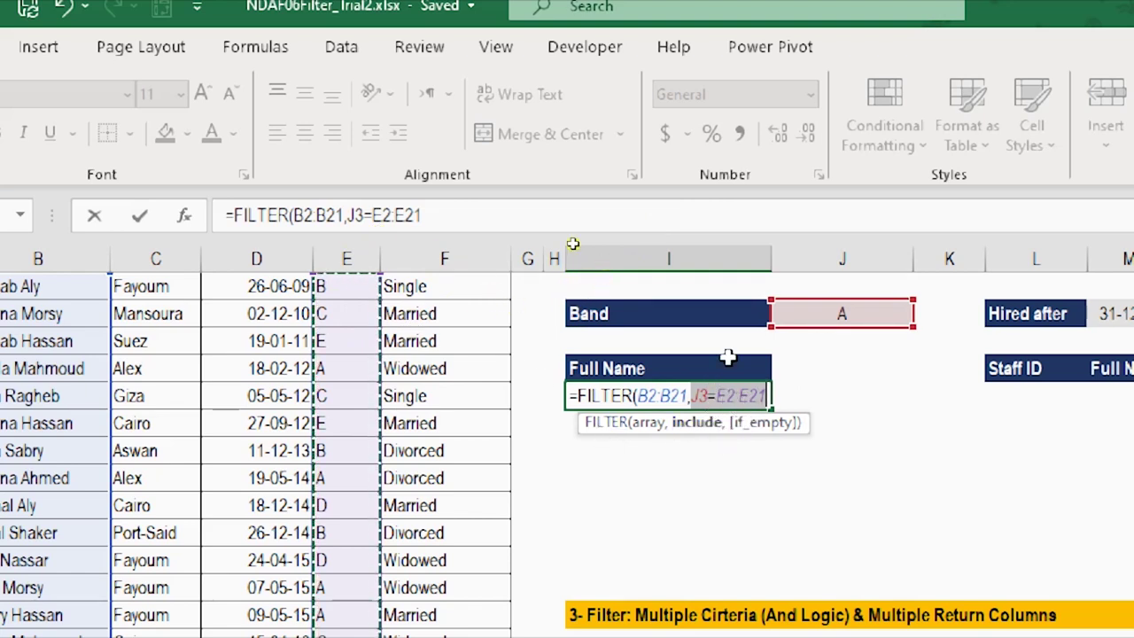
Complete the FILTER formula with "Not Found" as the if_empty value and enter it
click(501, 216)
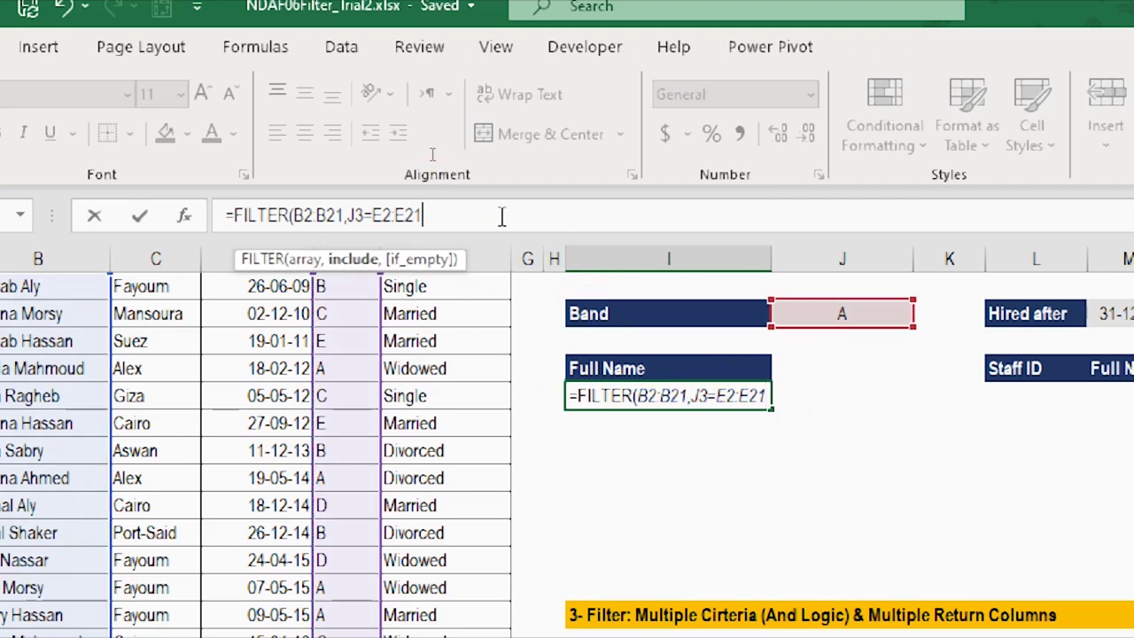
text(,)
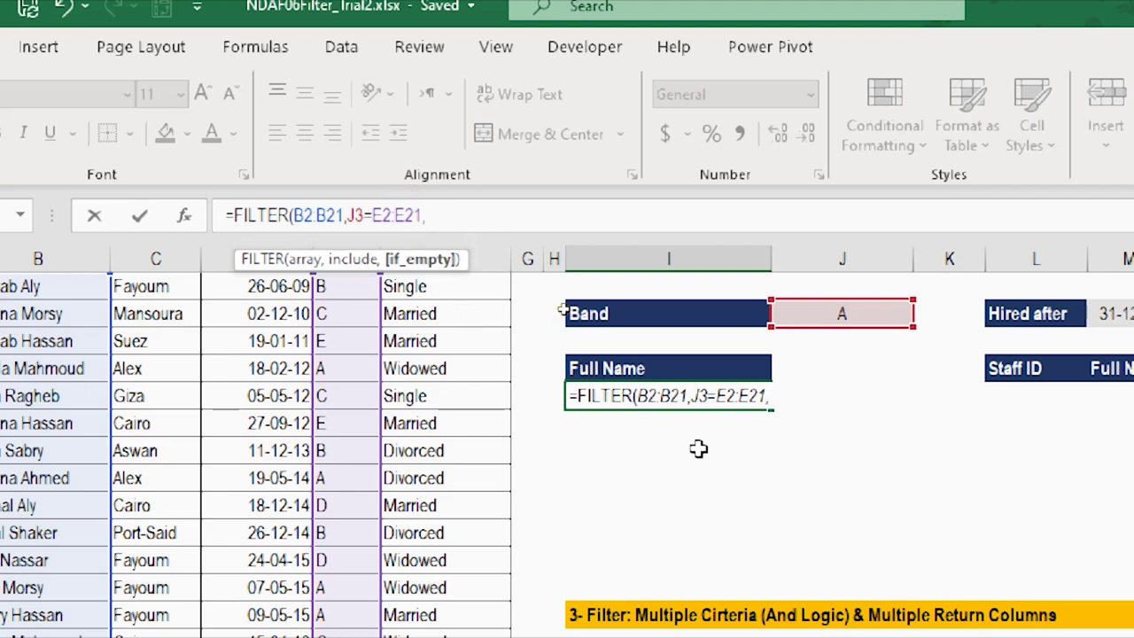
text("Not FOund)
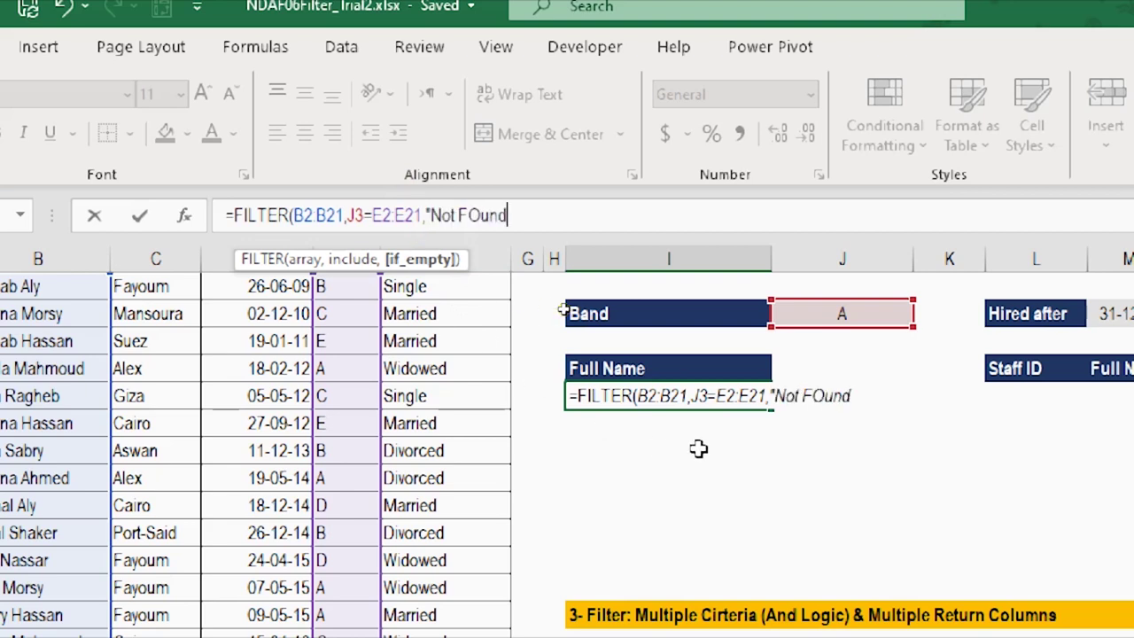
text("))
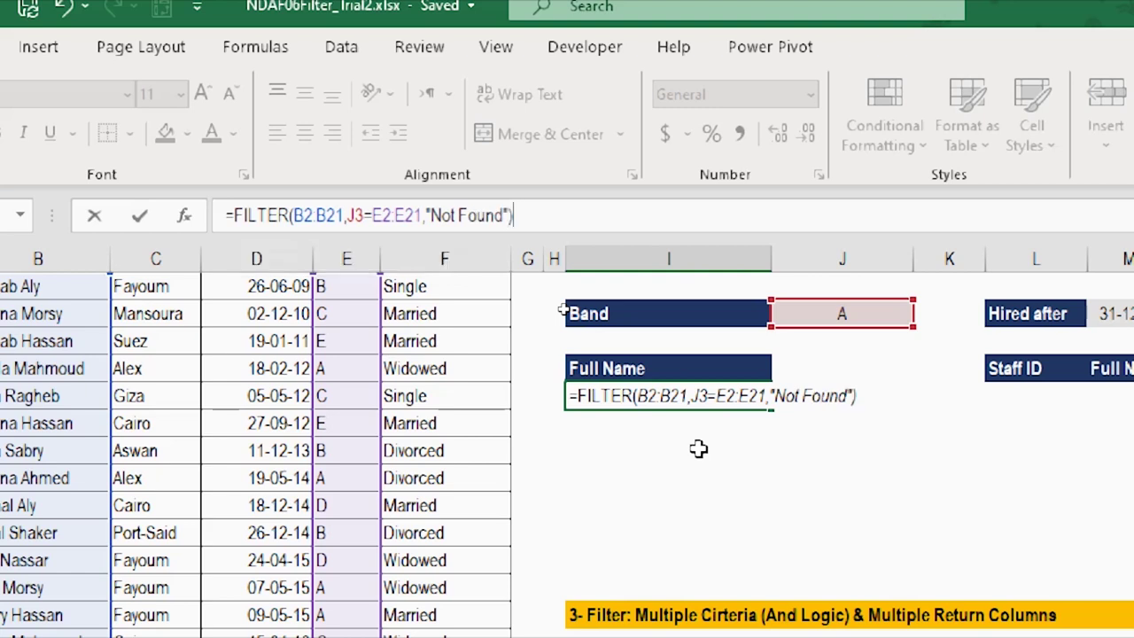
key(Return)
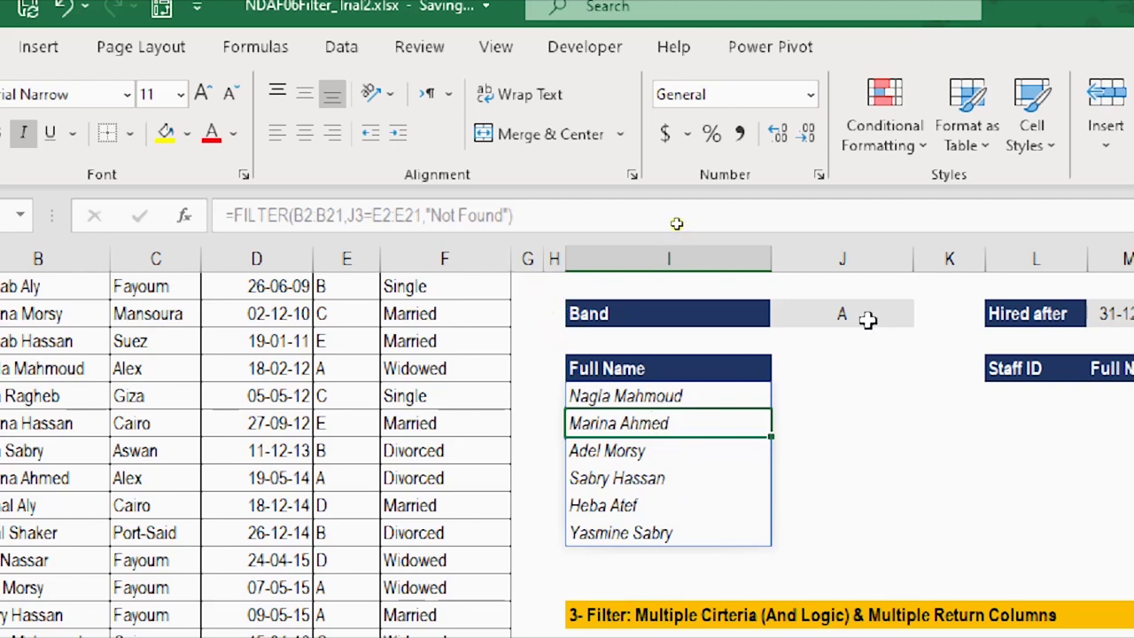
Test the first filter with Z as the Band criterion, check the formula cell, and undo the criterion change
click(867, 320)
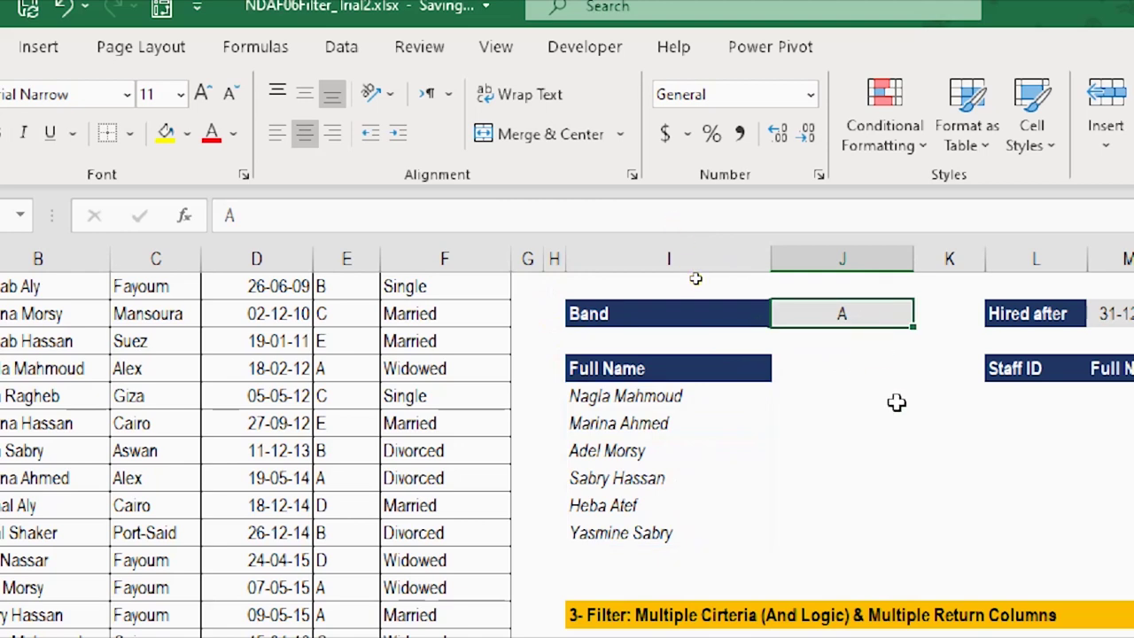
text(Z)
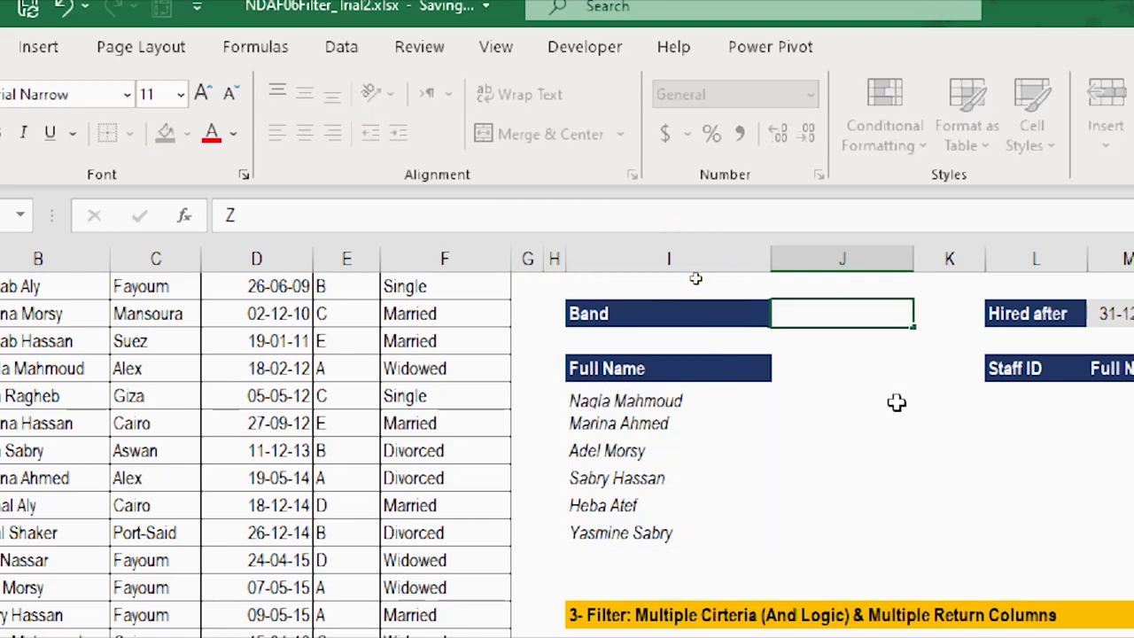
key(Return)
click(635, 394)
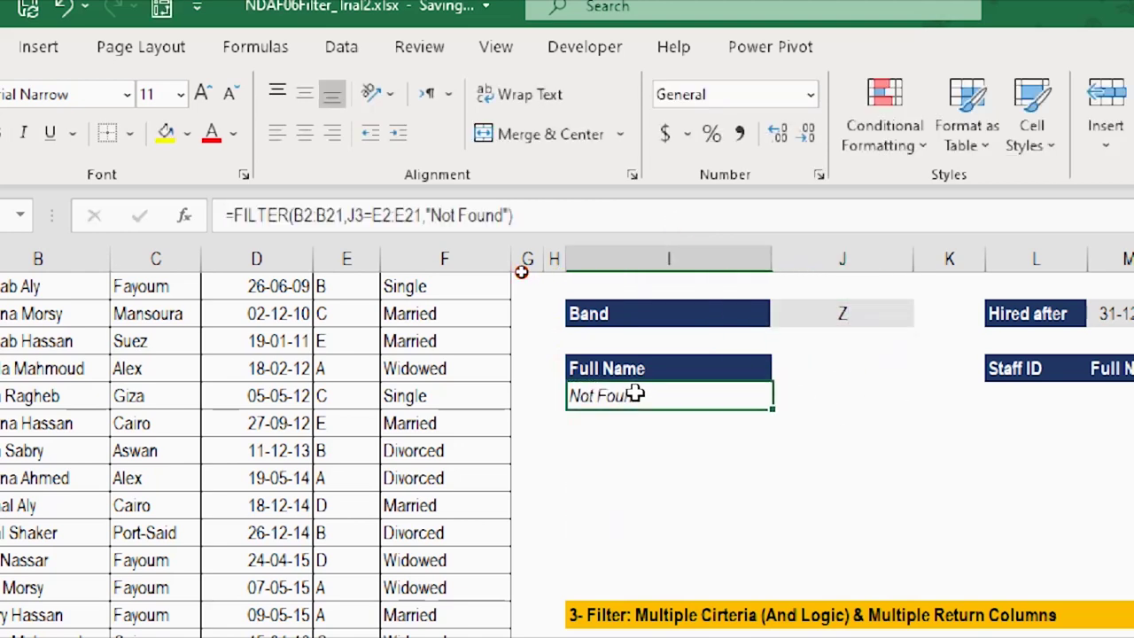
click(848, 317)
key(ctrl+z)
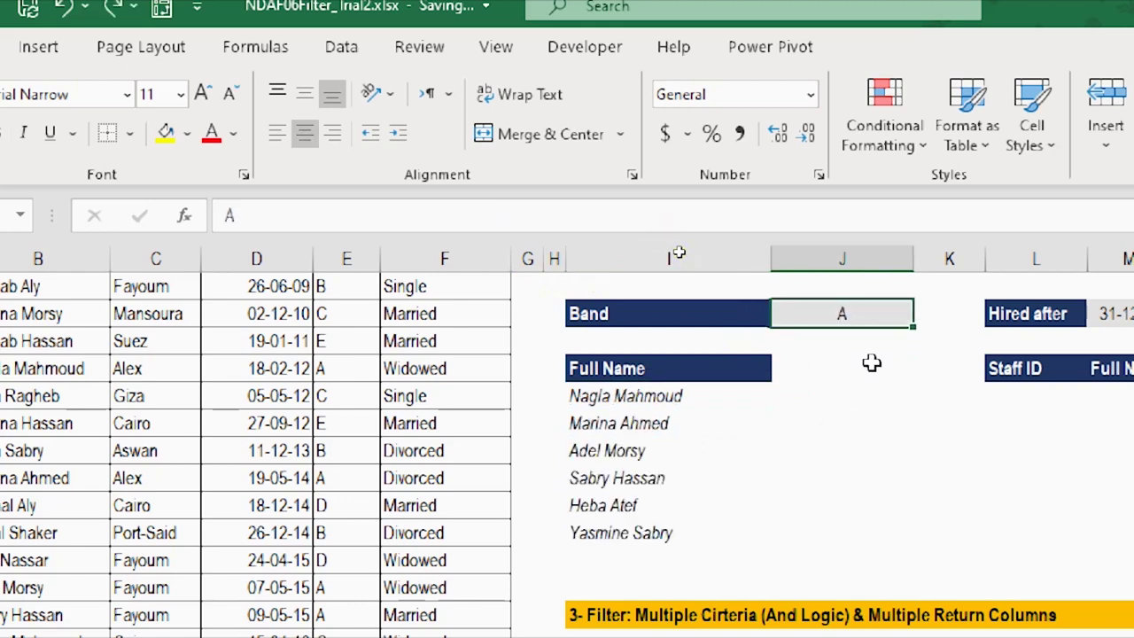
Wrap the FILTER formula in cell I6 in a SORT function and enter it
click(647, 397)
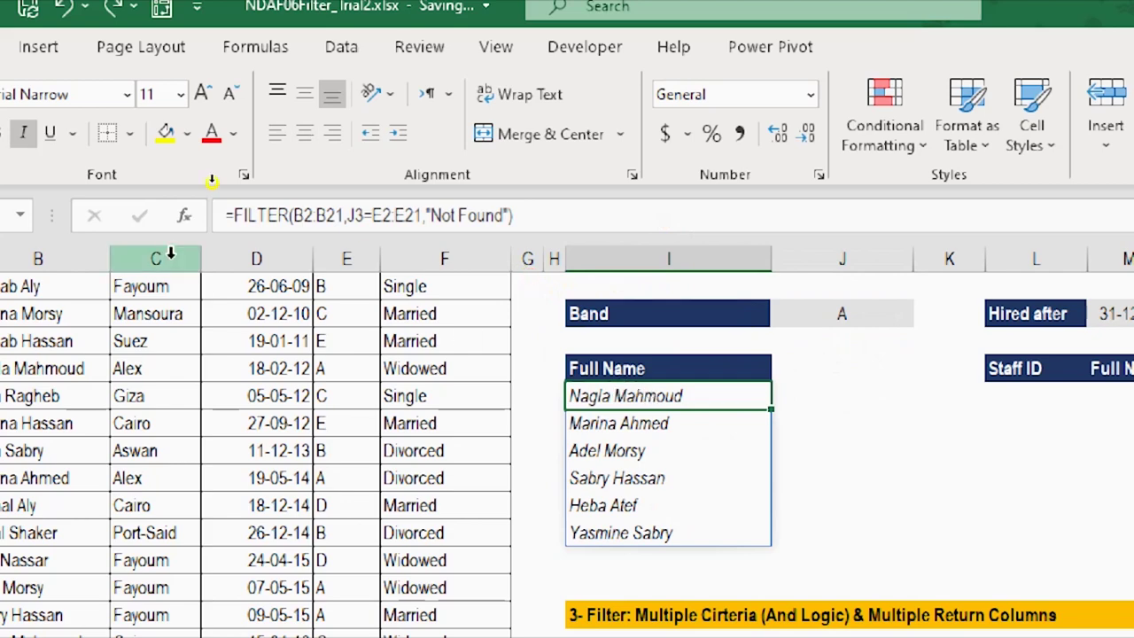
click(233, 215)
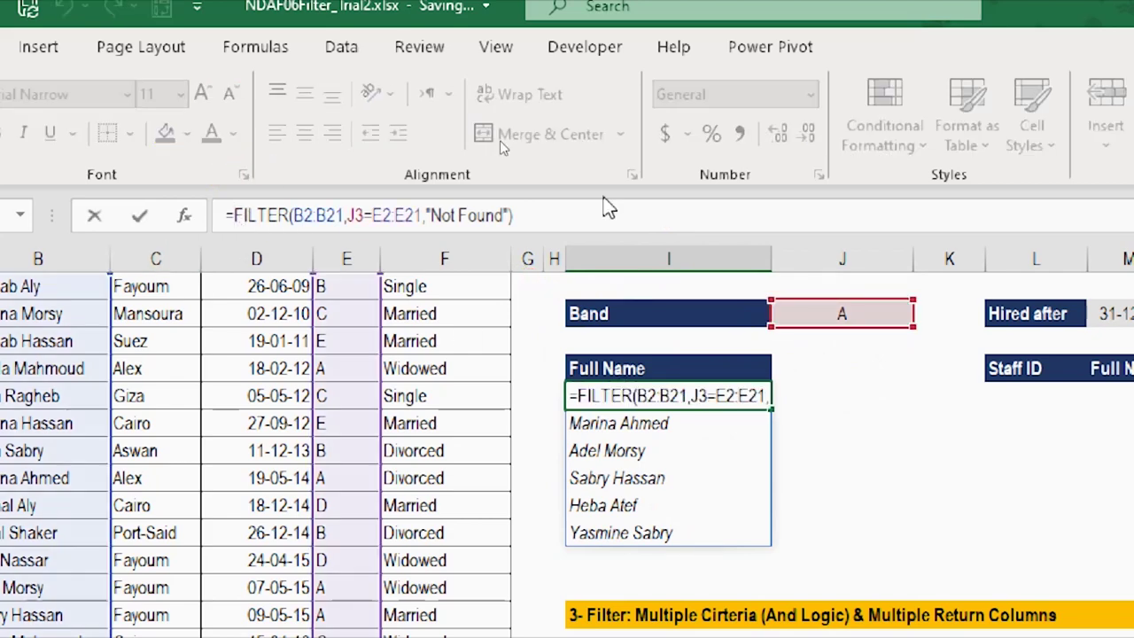
text(Sor)
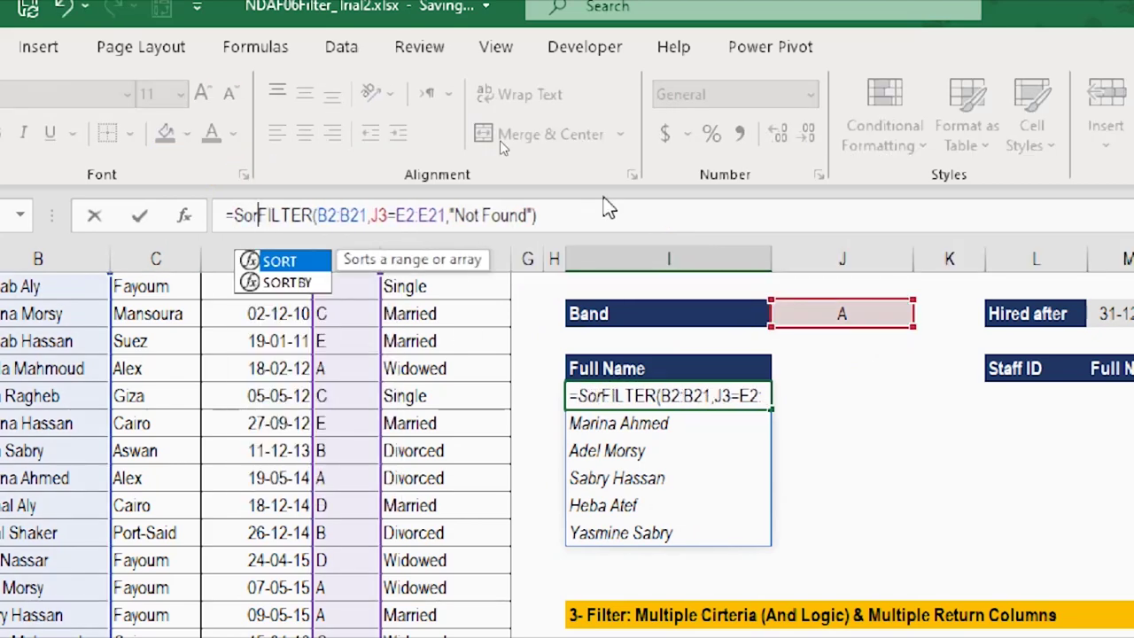
key(Tab)
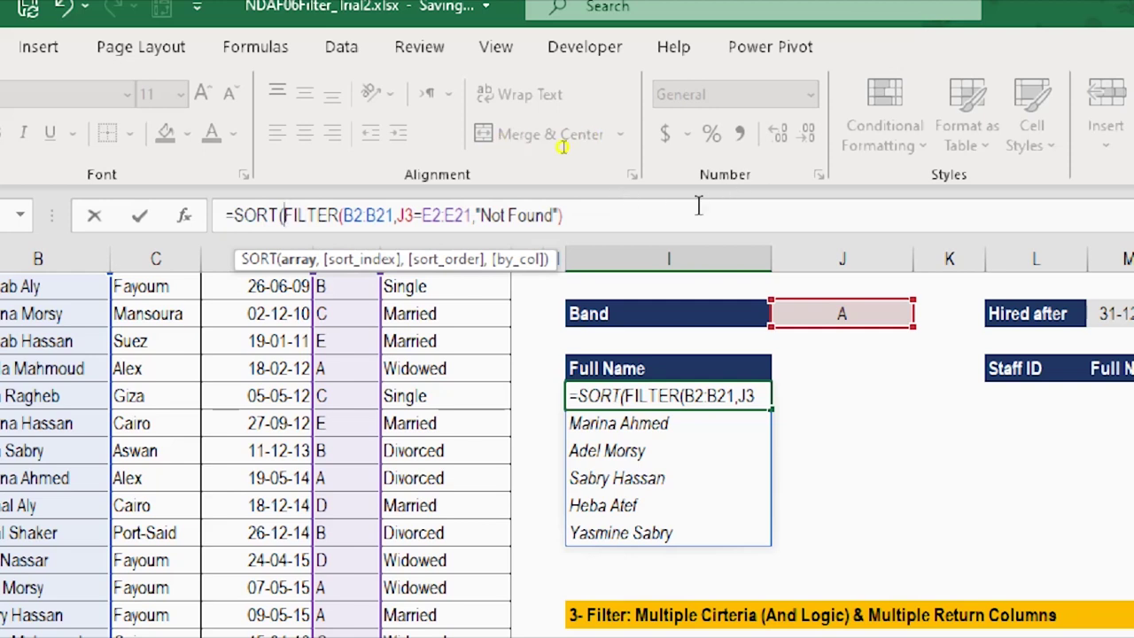
click(584, 216)
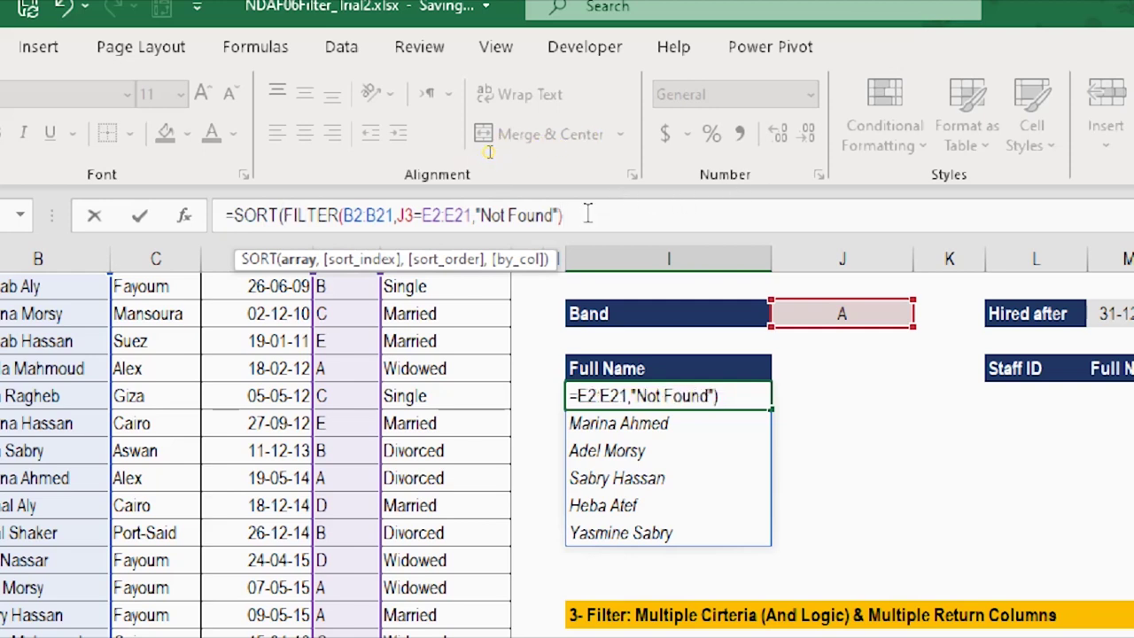
text())
key(Return)
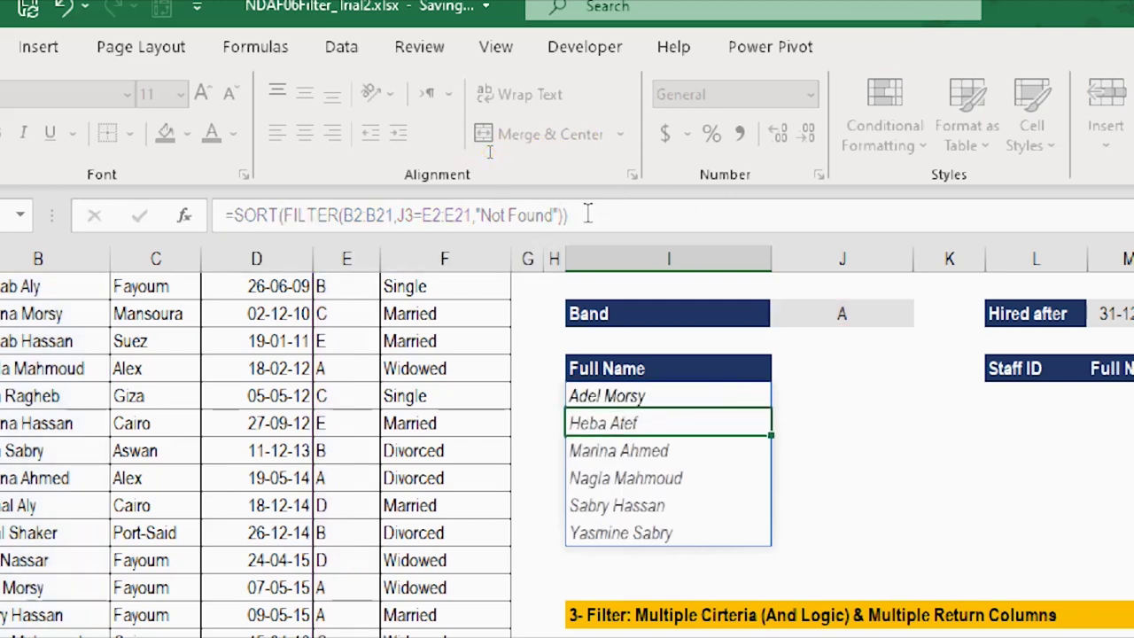
click(619, 390)
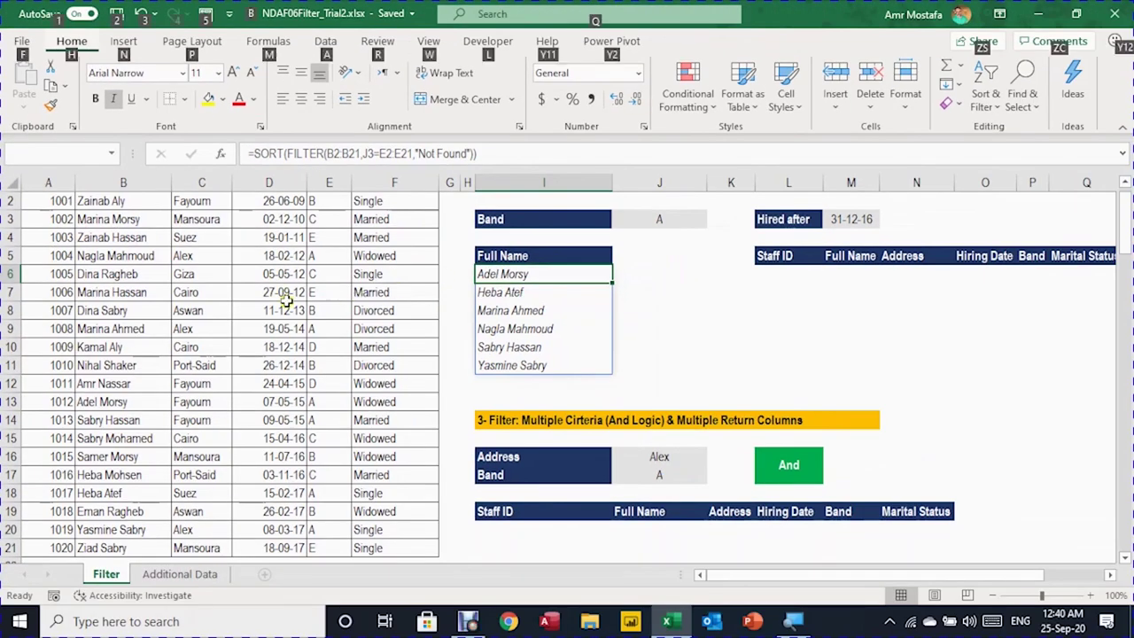
Look over the staff table from its header row down to the last record in row 21
click(292, 293)
scroll(291, 301, down, 1)
scroll(288, 303, up, 1)
scroll(288, 302, up, 1)
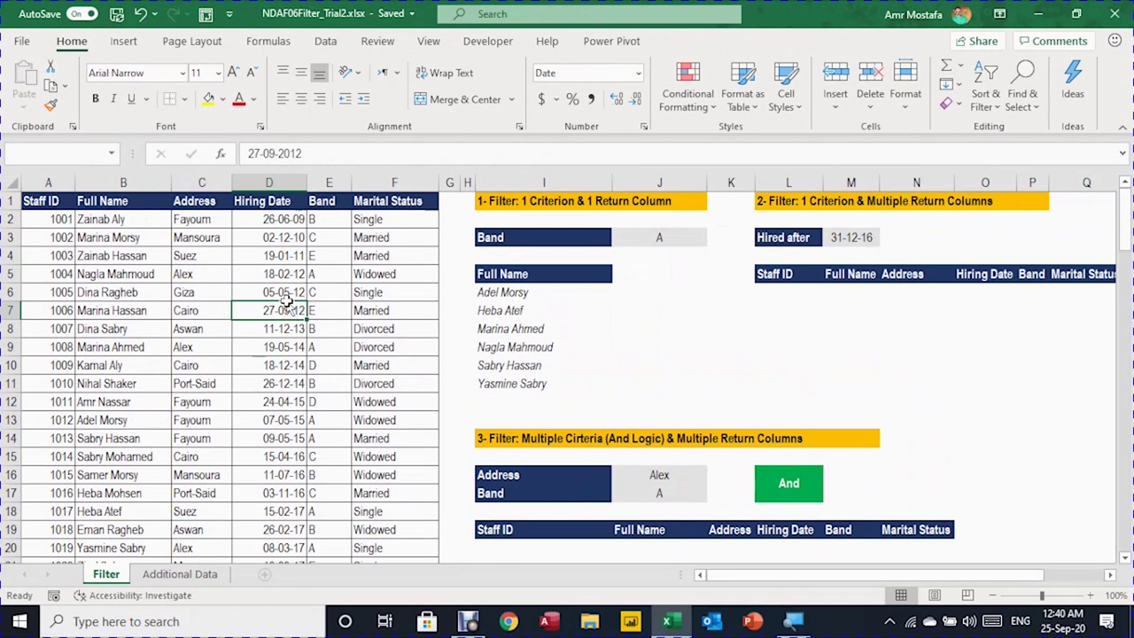
scroll(296, 310, down, 2)
click(297, 456)
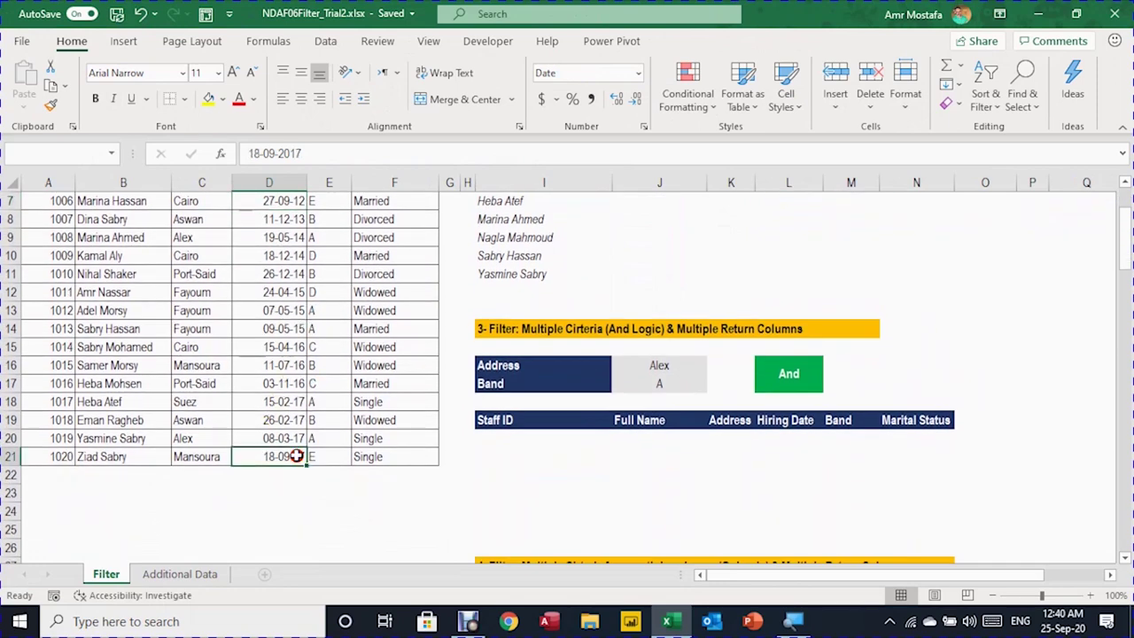
scroll(301, 438, up, 2)
Copy the staff record in row 3 of the Additional Data sheet and paste it at A22 below the Filter sheet's staff table
click(203, 575)
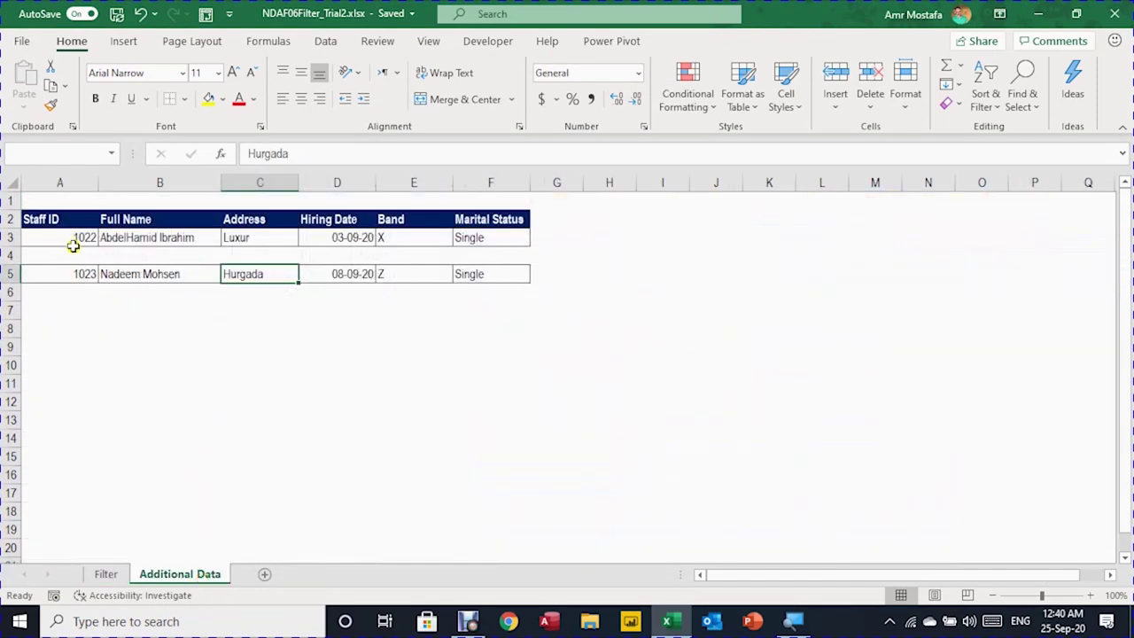
drag(71, 237, 475, 241)
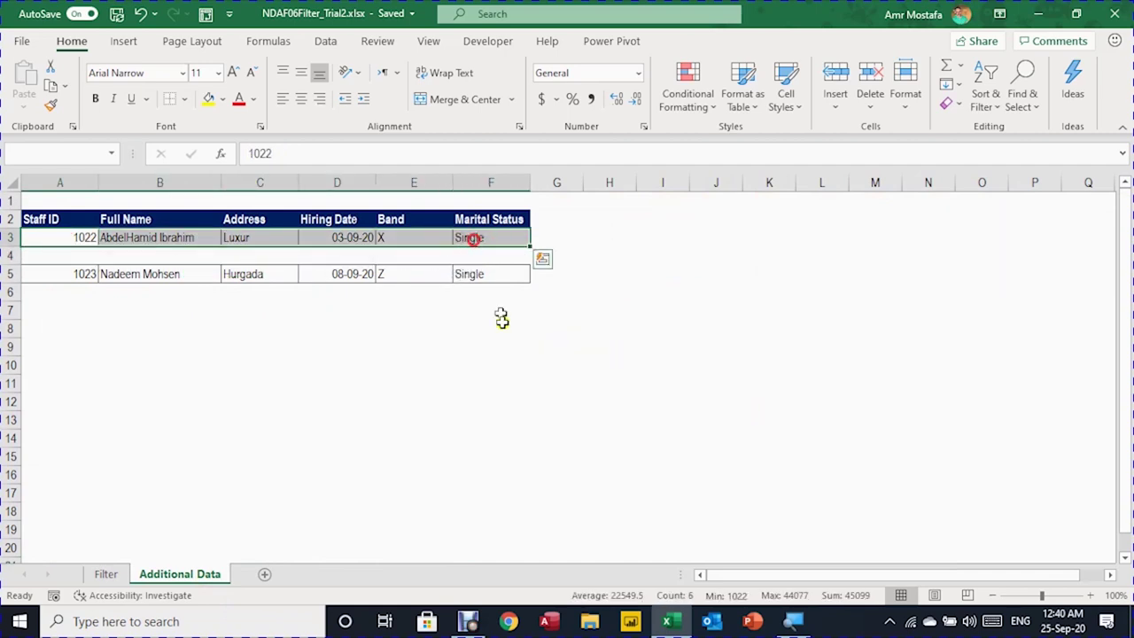
key(ctrl+q)
key(Escape)
key(ctrl+c)
click(108, 573)
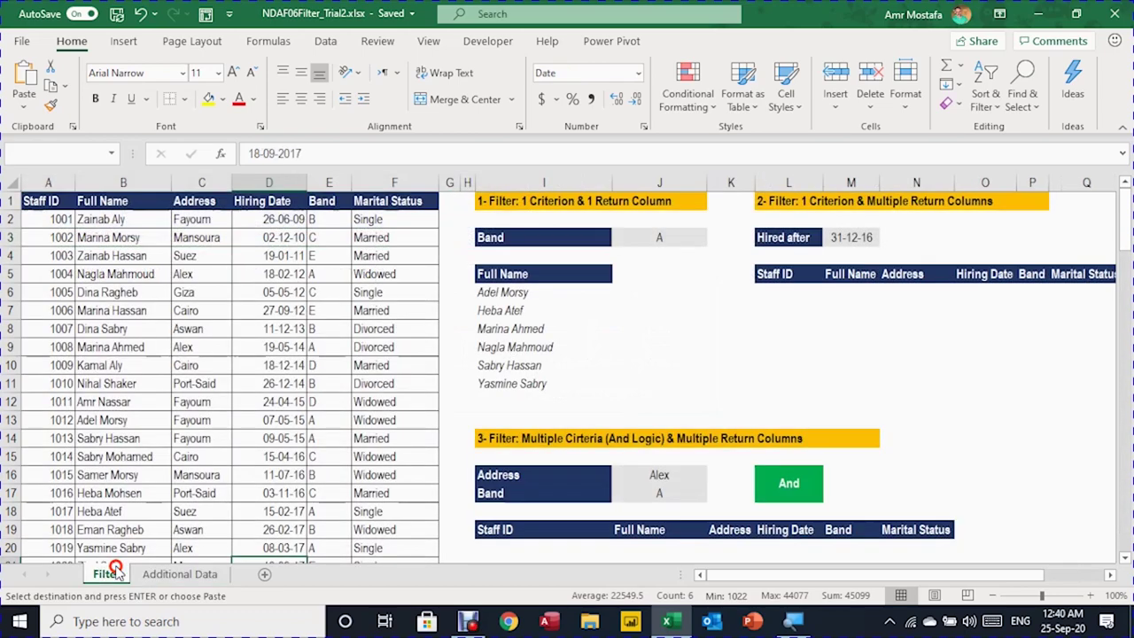
scroll(60, 451, down, 1)
click(53, 529)
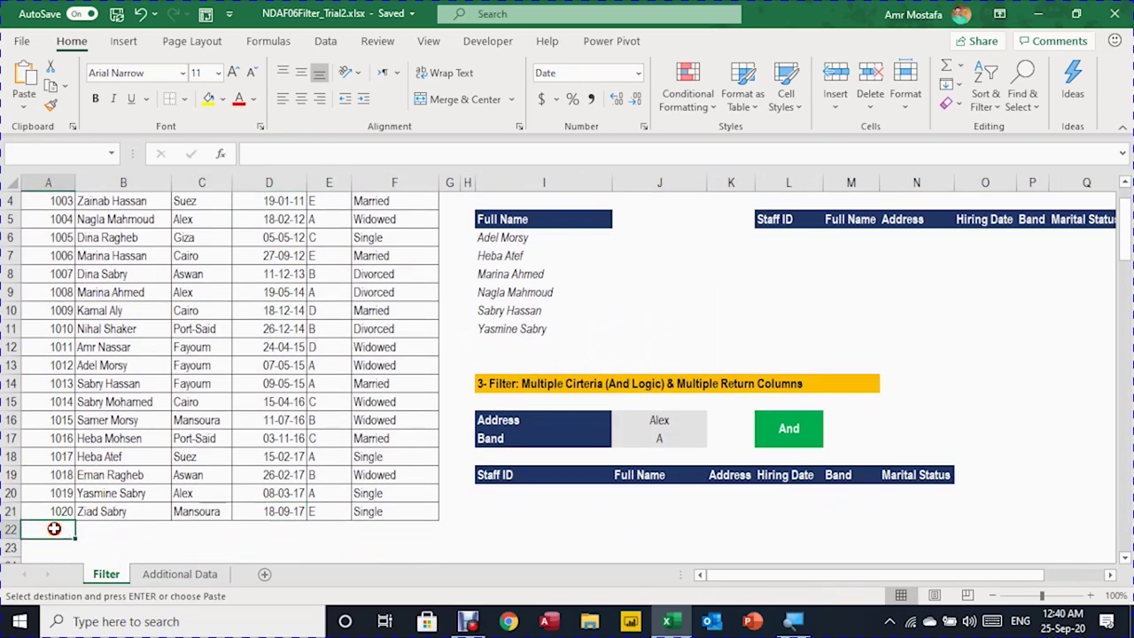
key(ctrl+v)
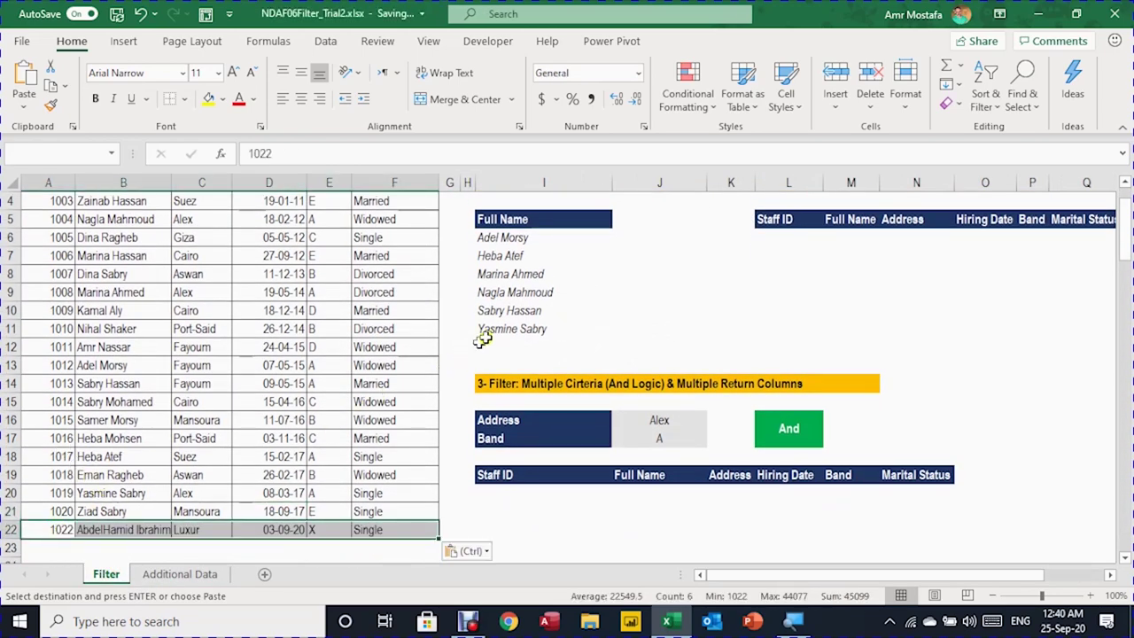
Check the filtered names against the added record, and set the first exercise's Band criterion in J3 to X
click(513, 317)
click(540, 237)
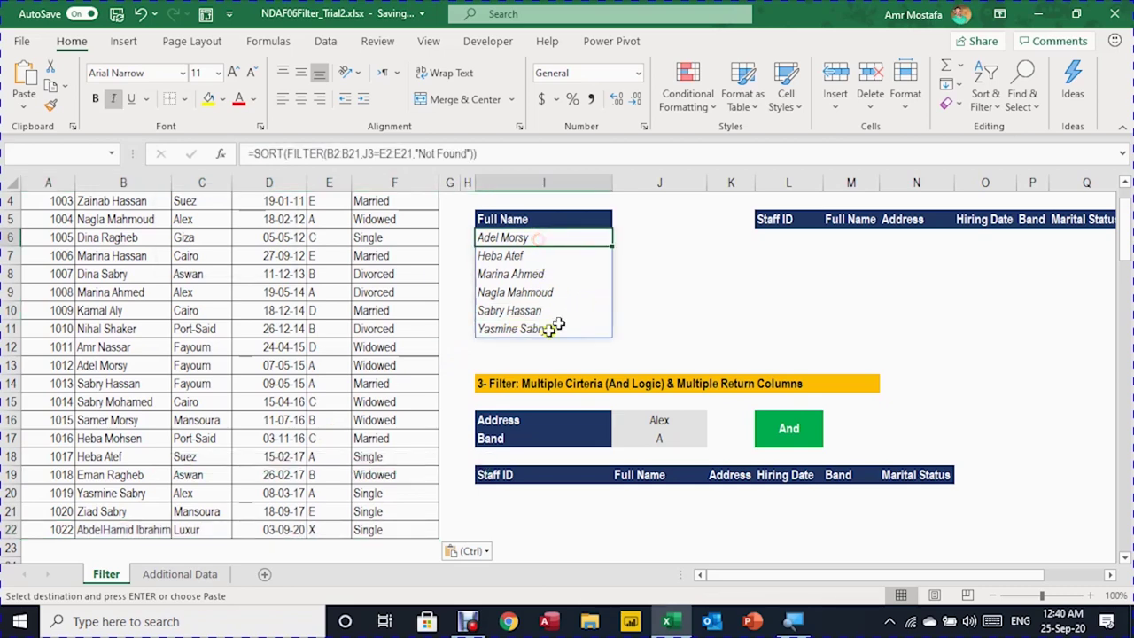
click(324, 529)
scroll(646, 255, up, 1)
click(653, 241)
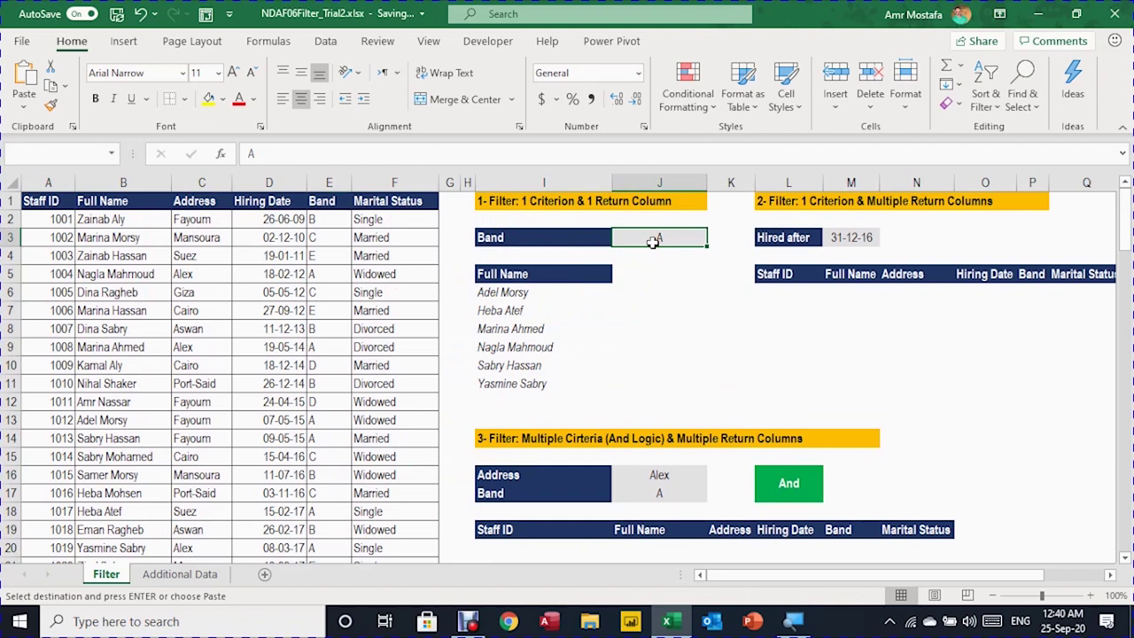
key(Return)
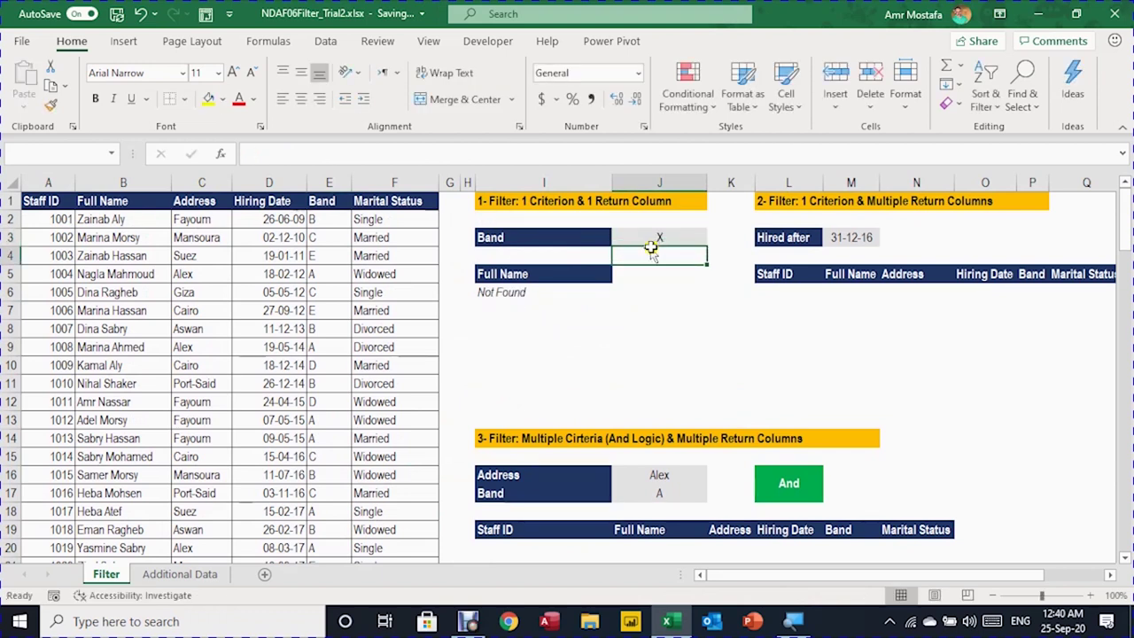
Inspect which rows the ranges of the I6 formula cover, compared with the added record in row 22
double_click(533, 293)
scroll(536, 296, down, 3)
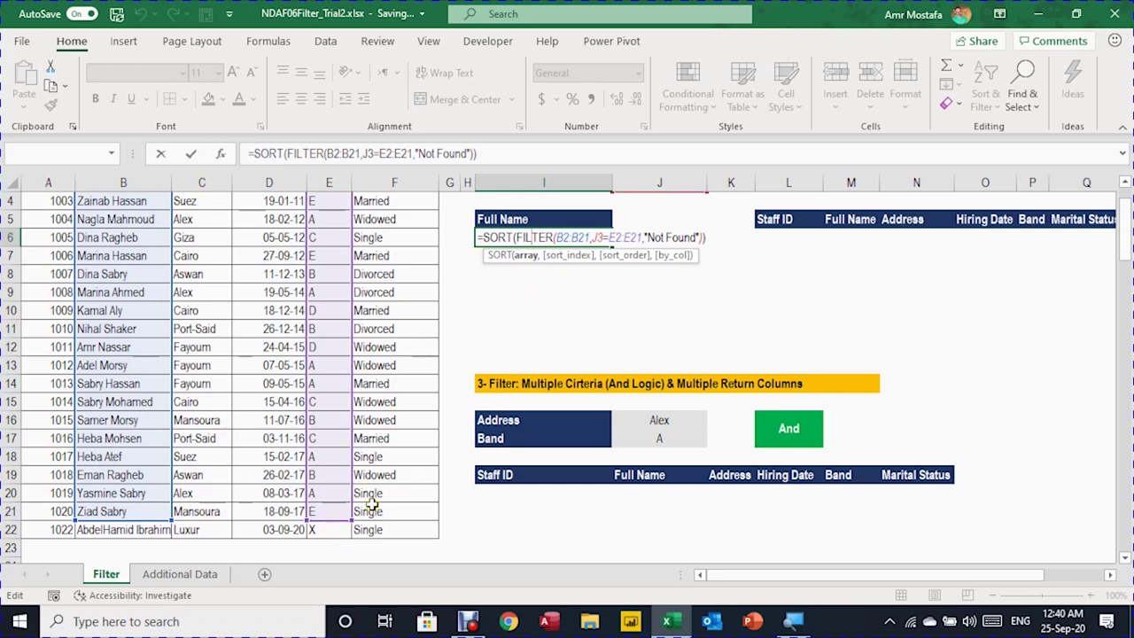
key(ctrl+Return)
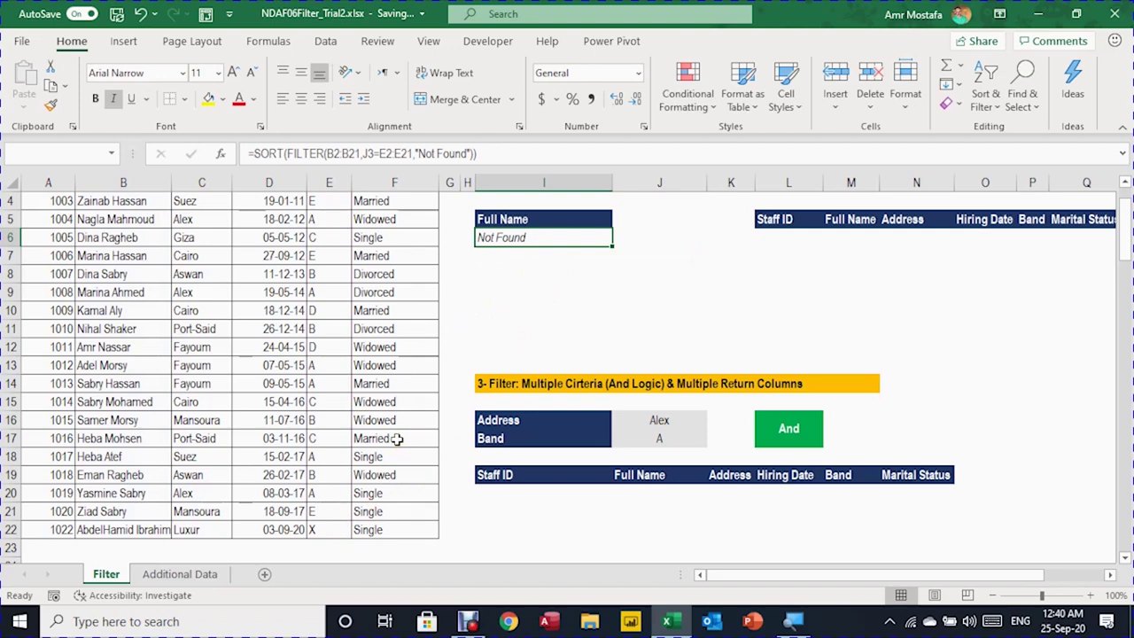
scroll(376, 363, up, 1)
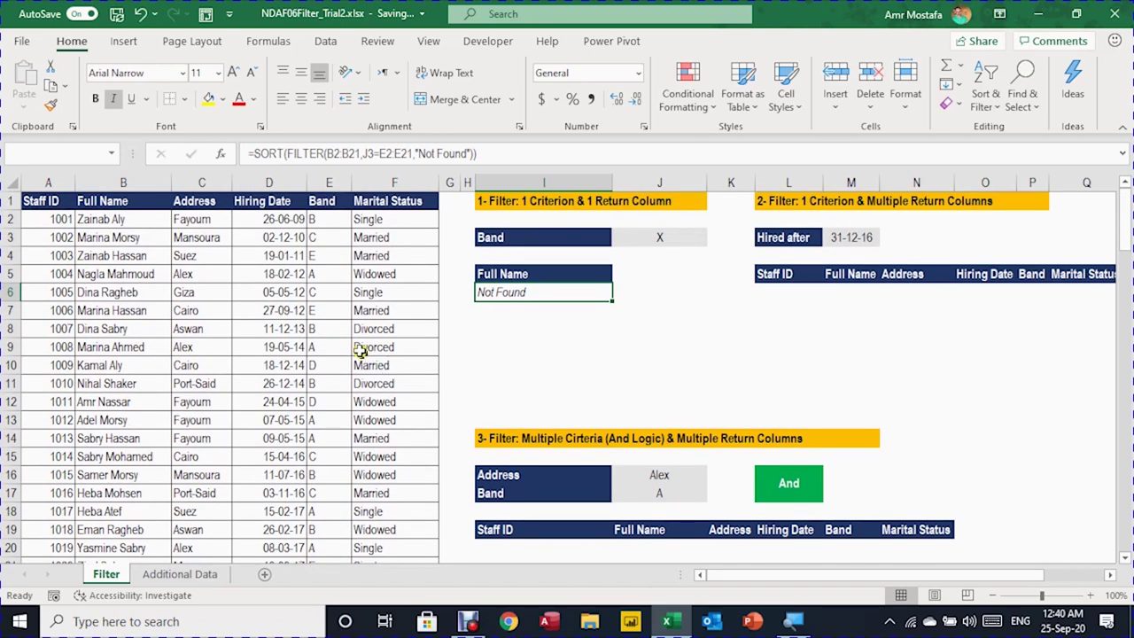
Convert the staff data A1:F22 into a table with headers and name the table Staff
click(156, 258)
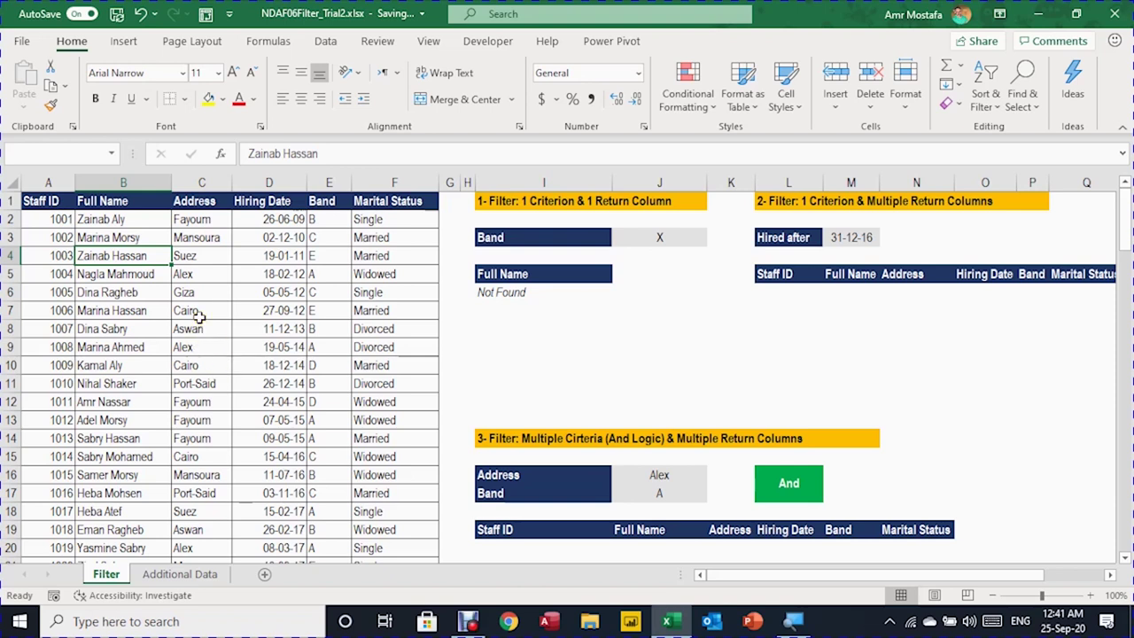
key(ctrl+t)
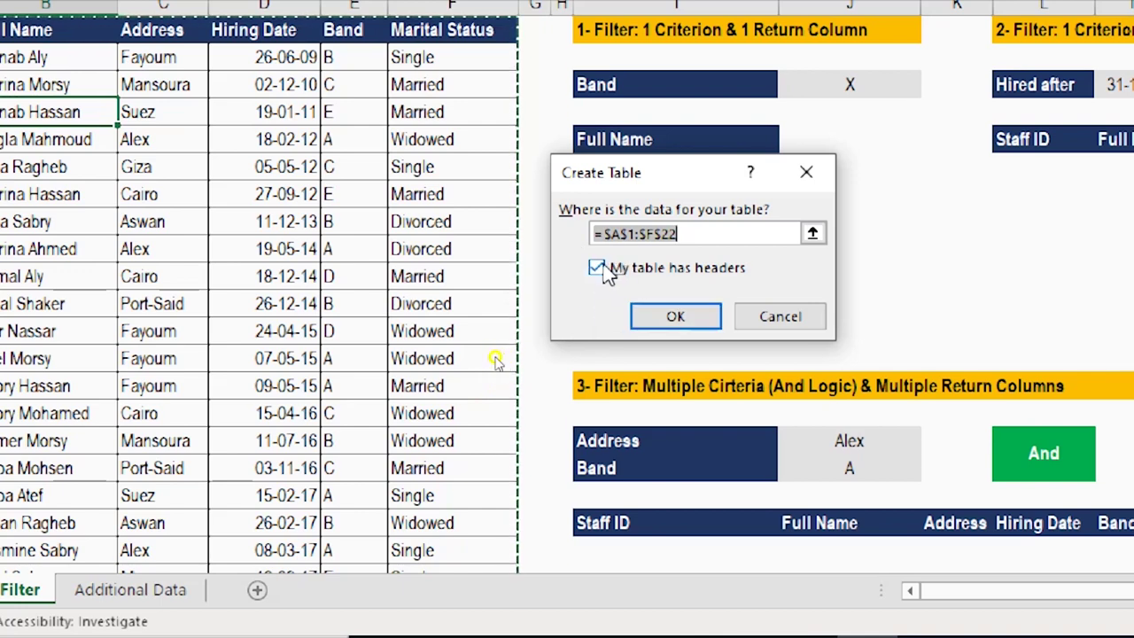
click(673, 319)
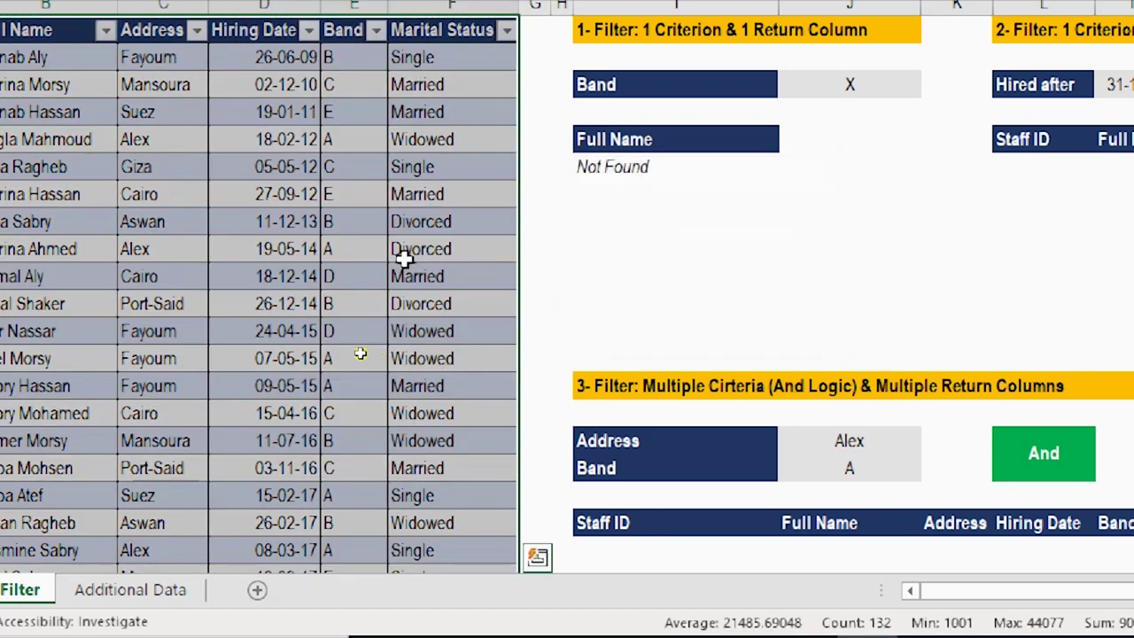
key(ctrl+q)
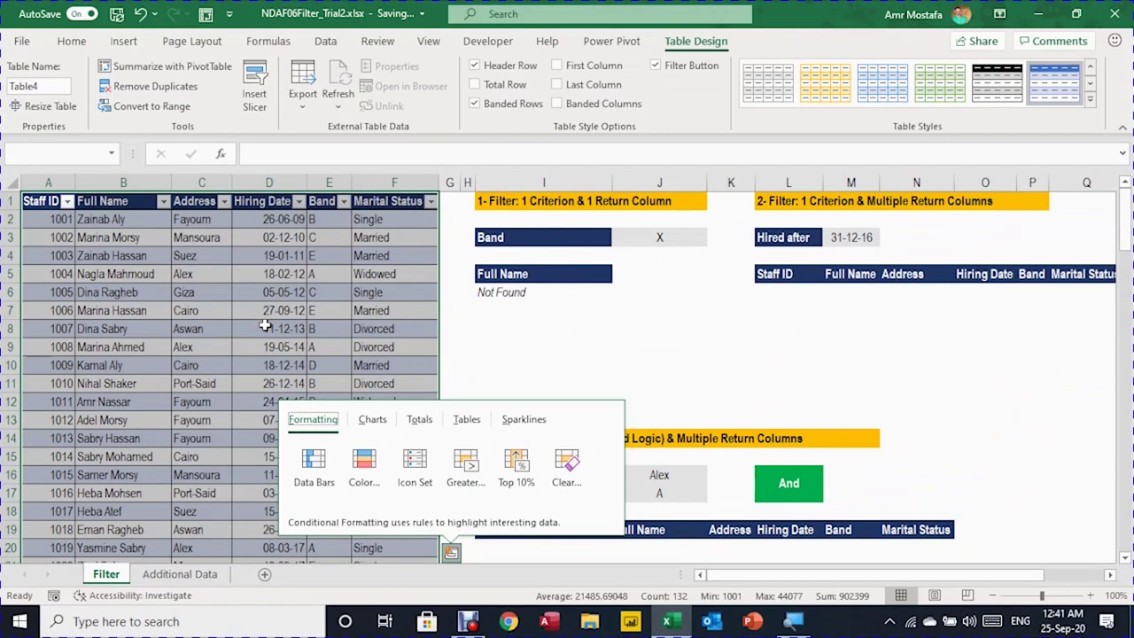
click(264, 327)
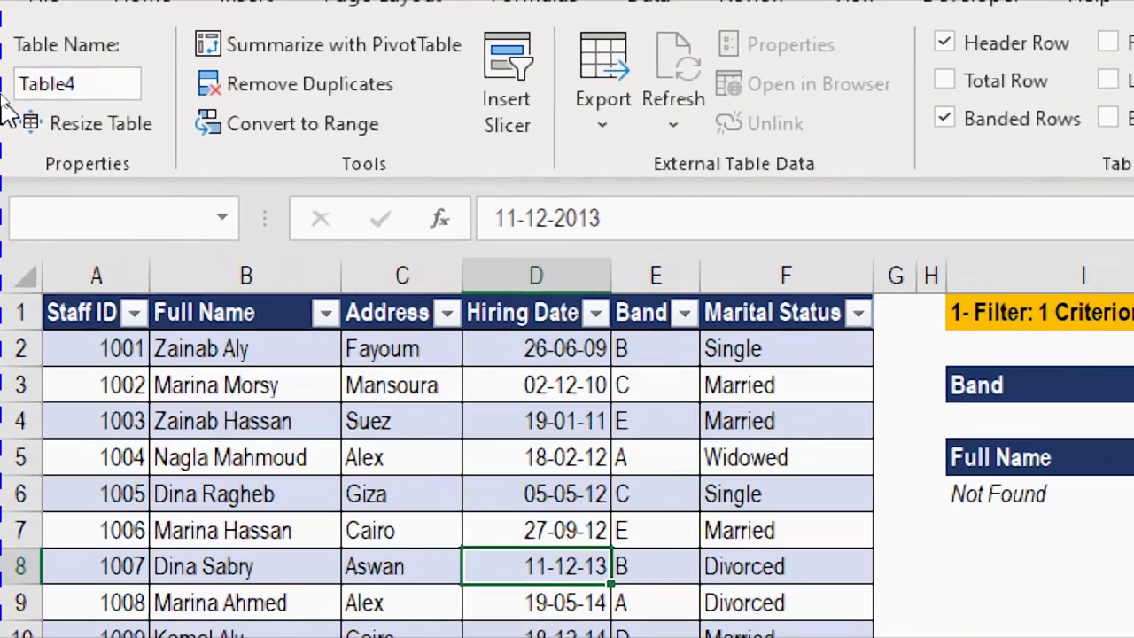
click(18, 84)
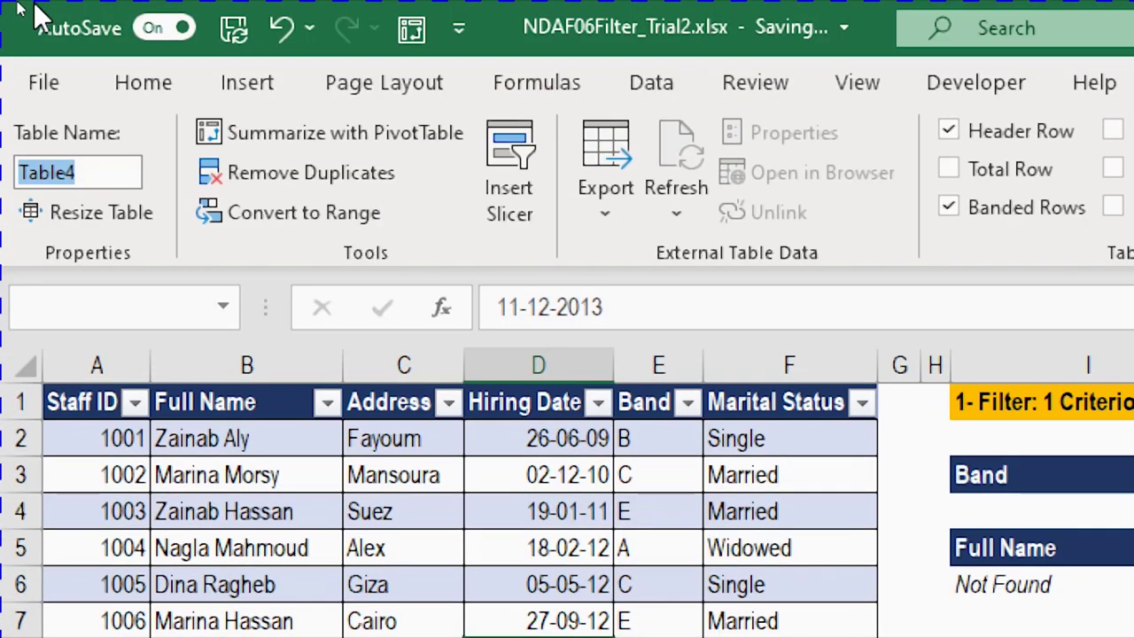
text(Staff)
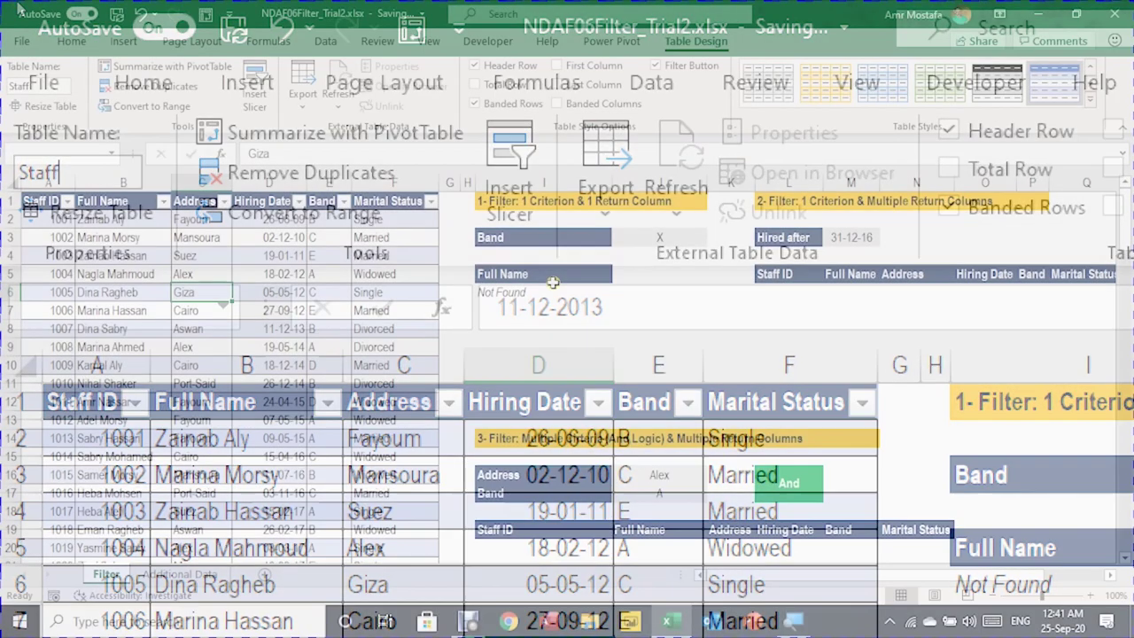
Replace the B2:B21 array in the I6 FILTER formula with the table column reference Staff[Full Name]
click(1102, 587)
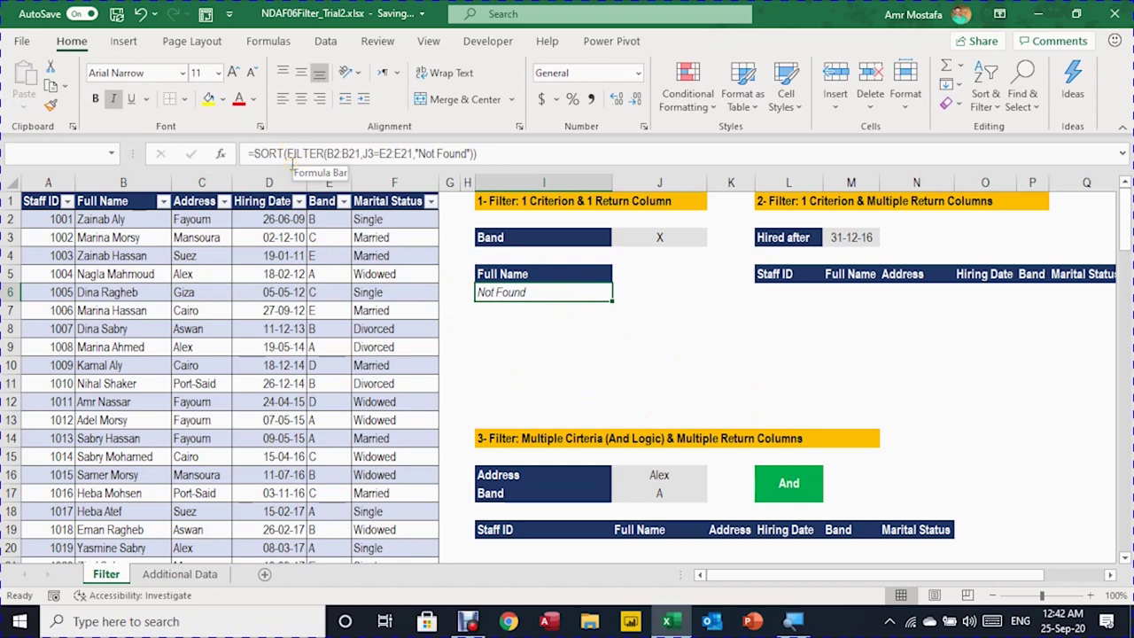
click(400, 153)
scroll(374, 301, down, 1)
scroll(376, 303, up, 1)
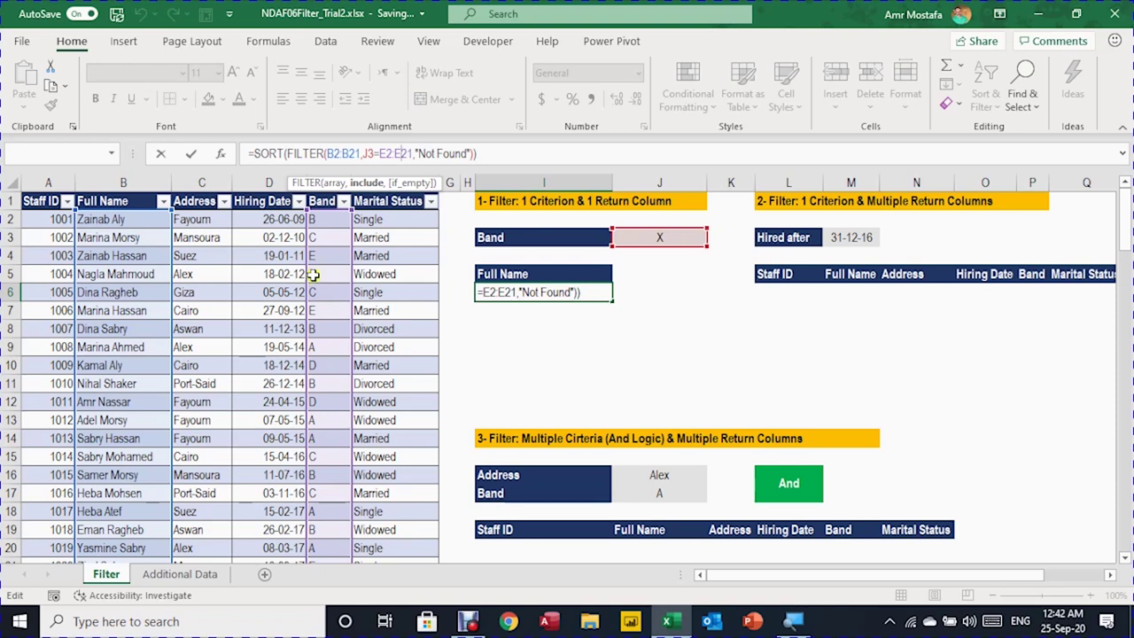
click(276, 154)
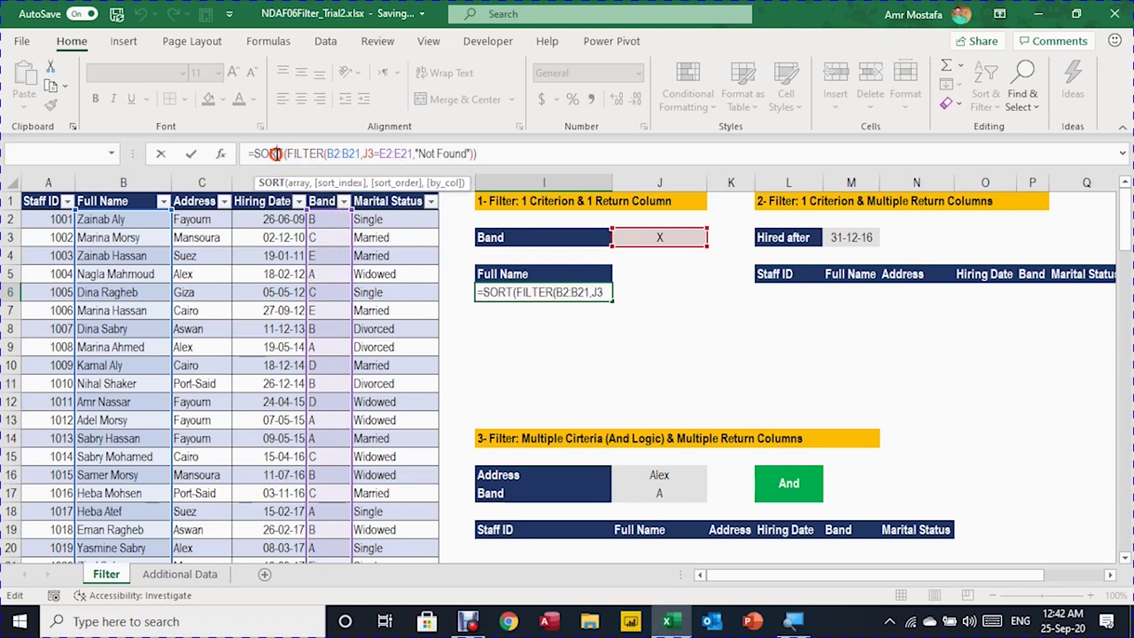
click(325, 153)
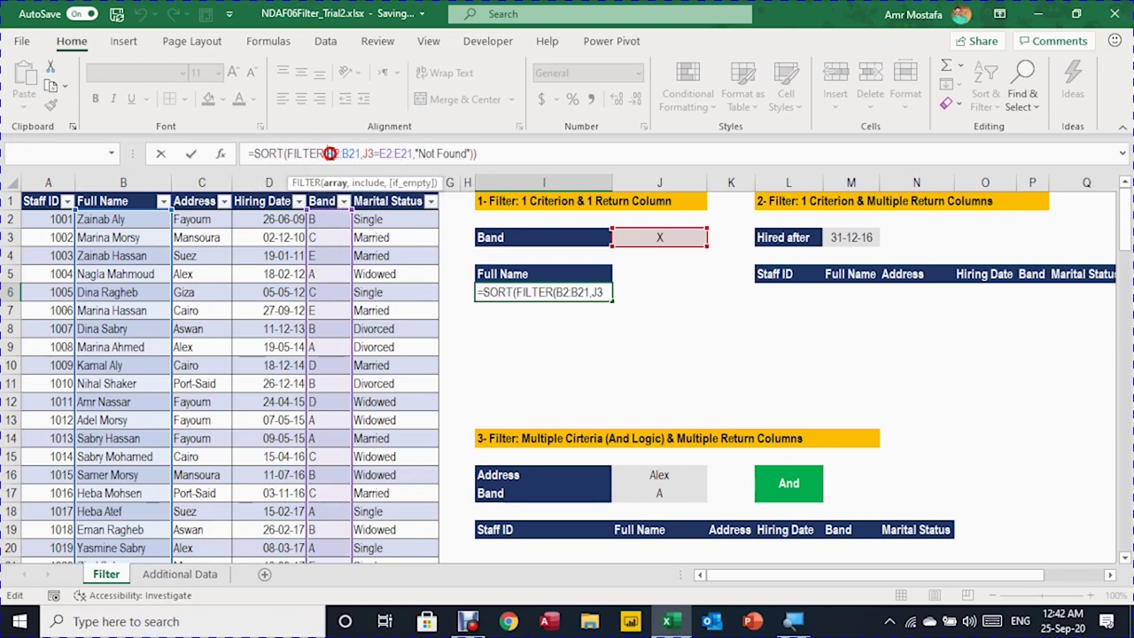
double_click(340, 154)
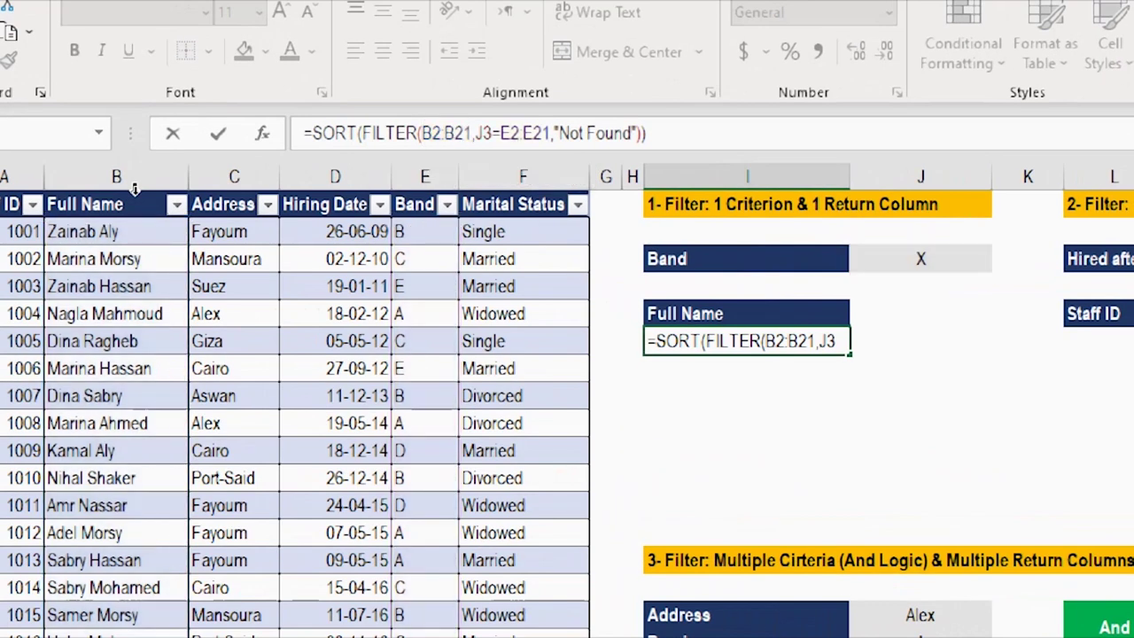
key(alt)
click(204, 288)
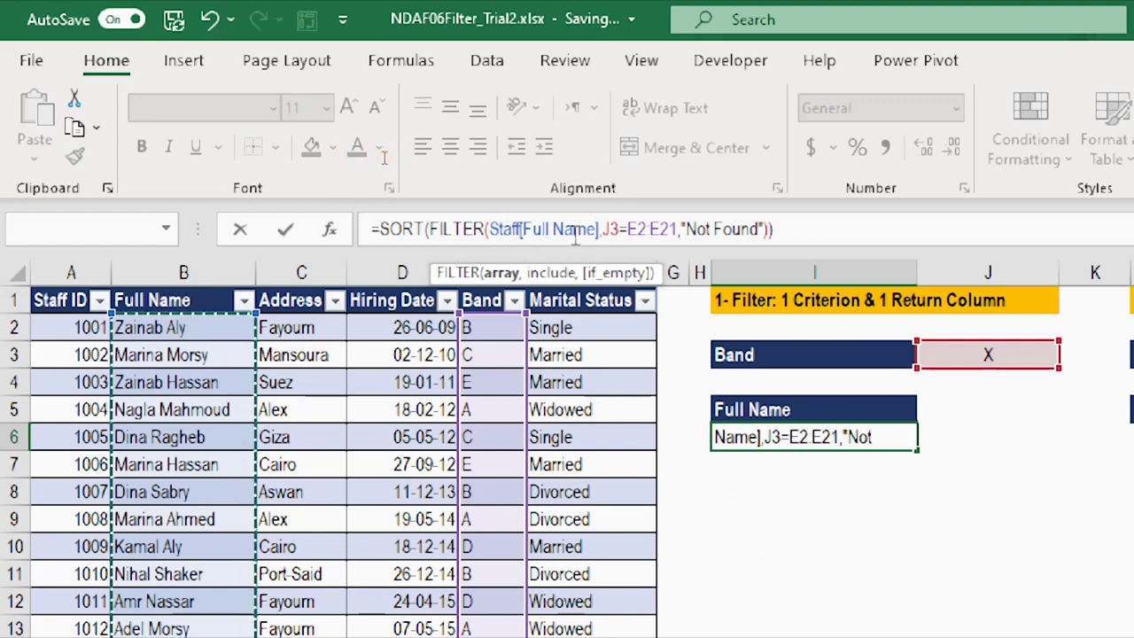
Replace the E2:E21 range in the include argument of the I6 FILTER formula with Staff[Band] and enter the formula
click(558, 272)
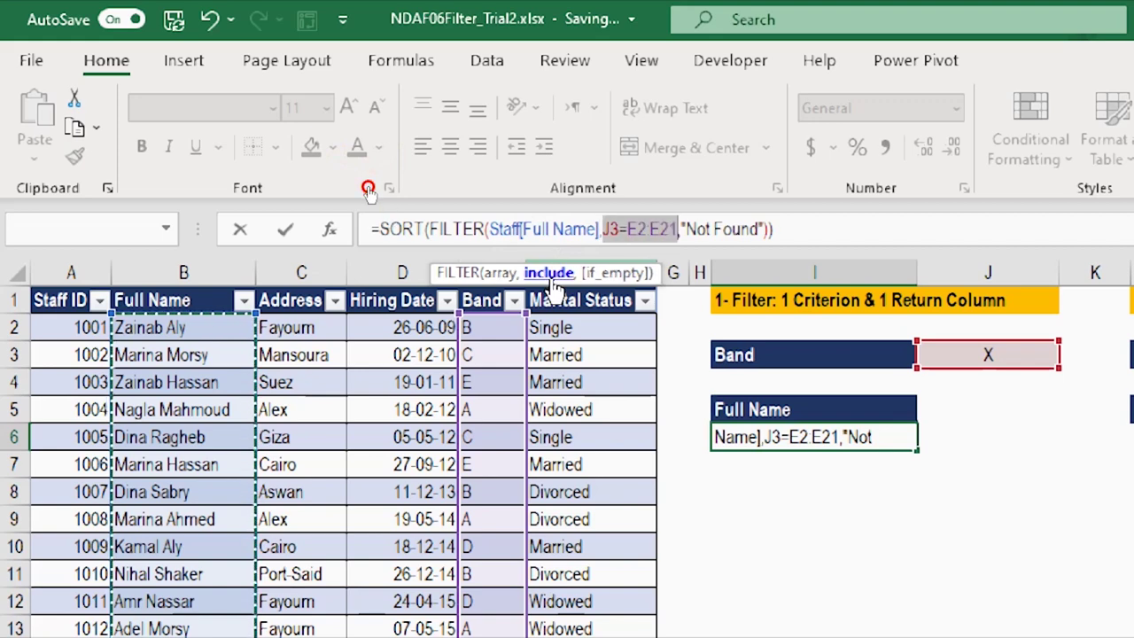
click(636, 229)
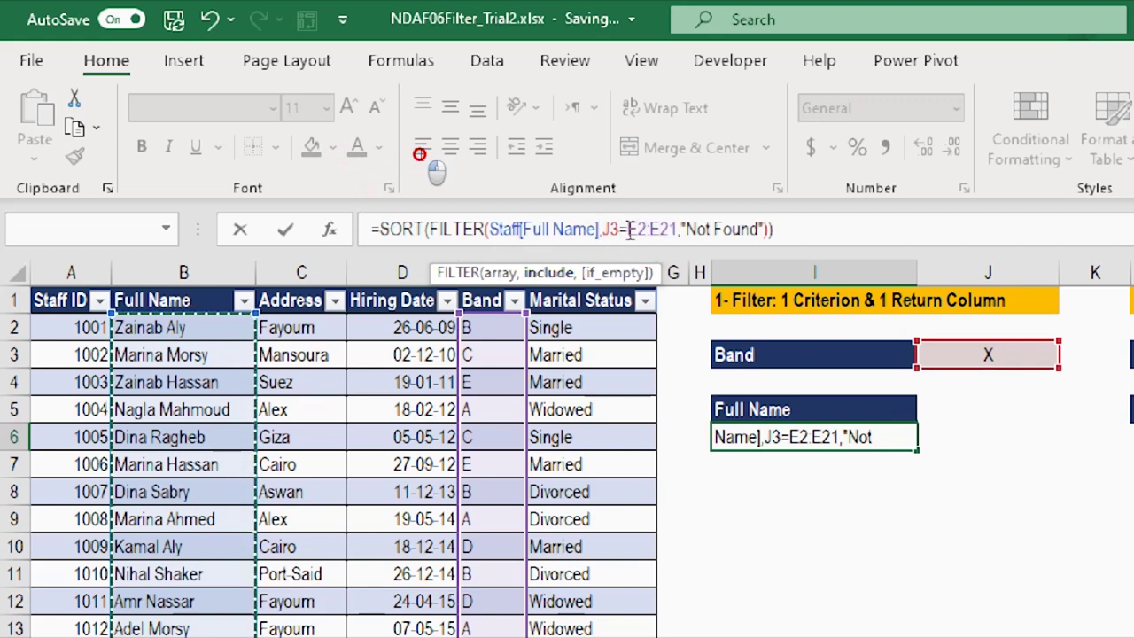
drag(629, 228, 678, 232)
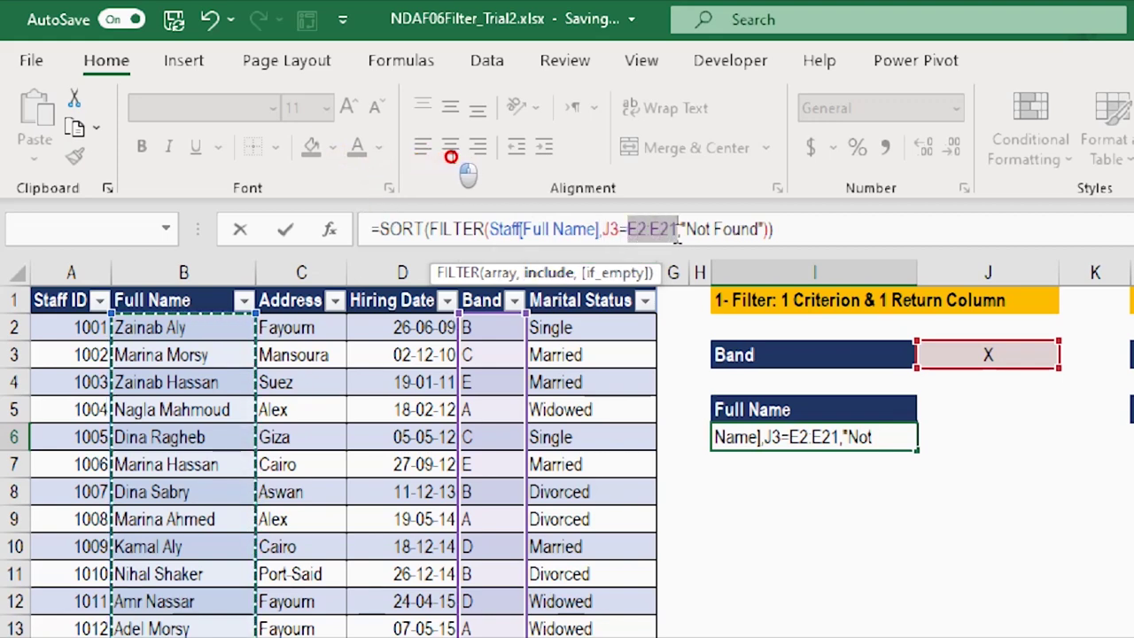
click(476, 283)
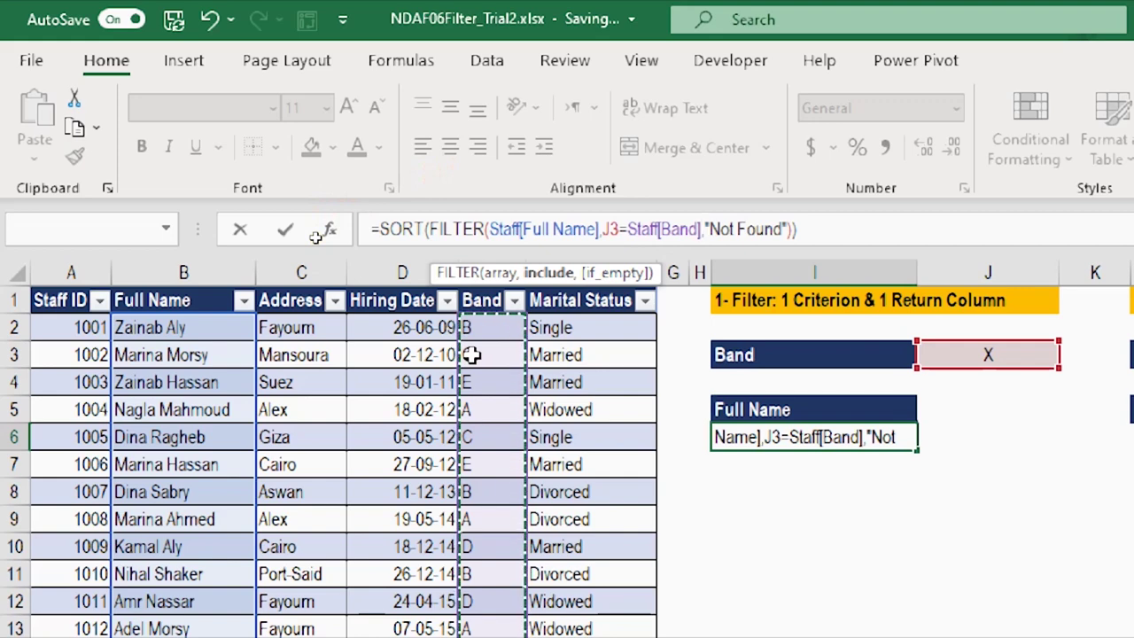
key(Return)
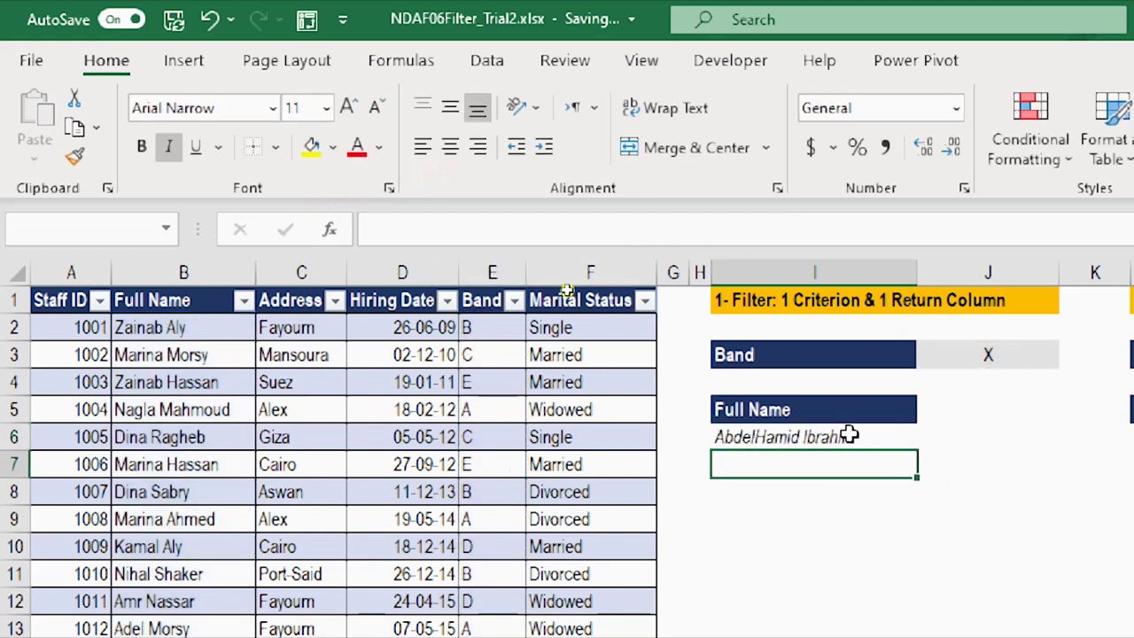
Copy the record in row 5 of the Additional Data sheet to row 23, directly below the Staff table on the Filter sheet
click(849, 435)
scroll(846, 431, down, 1)
scroll(846, 431, down, 1)
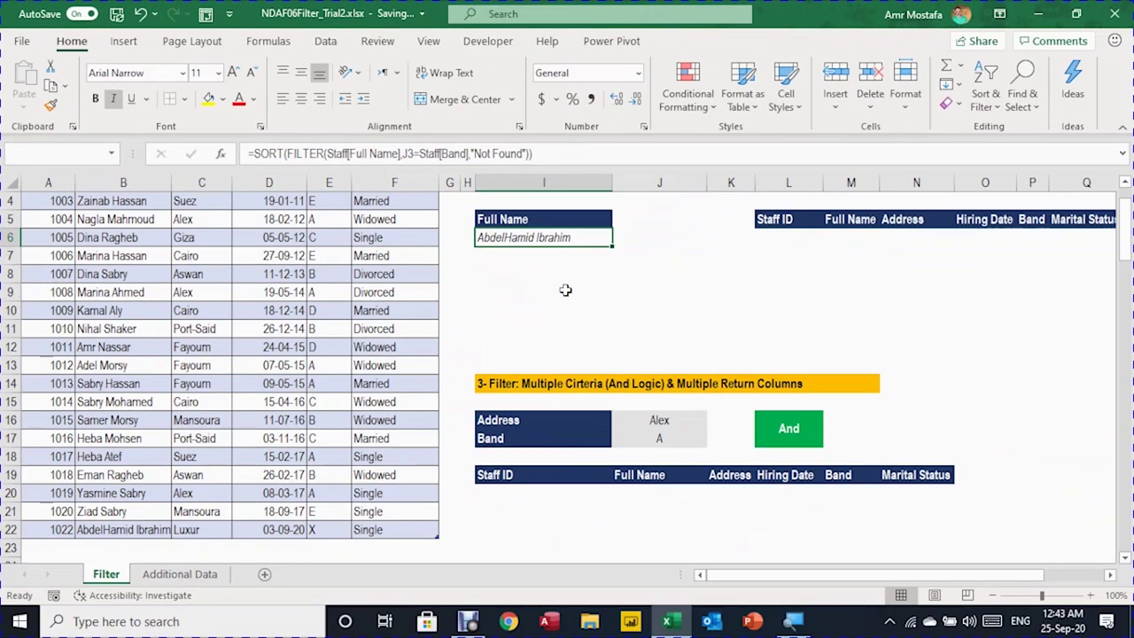
key(alt)
click(492, 437)
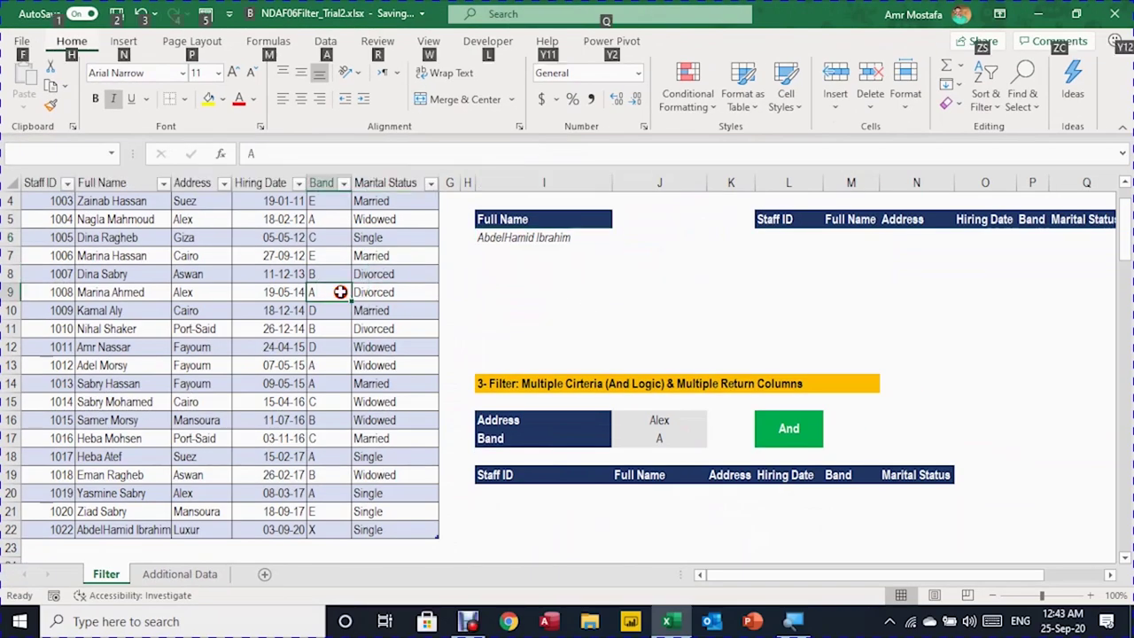
click(186, 576)
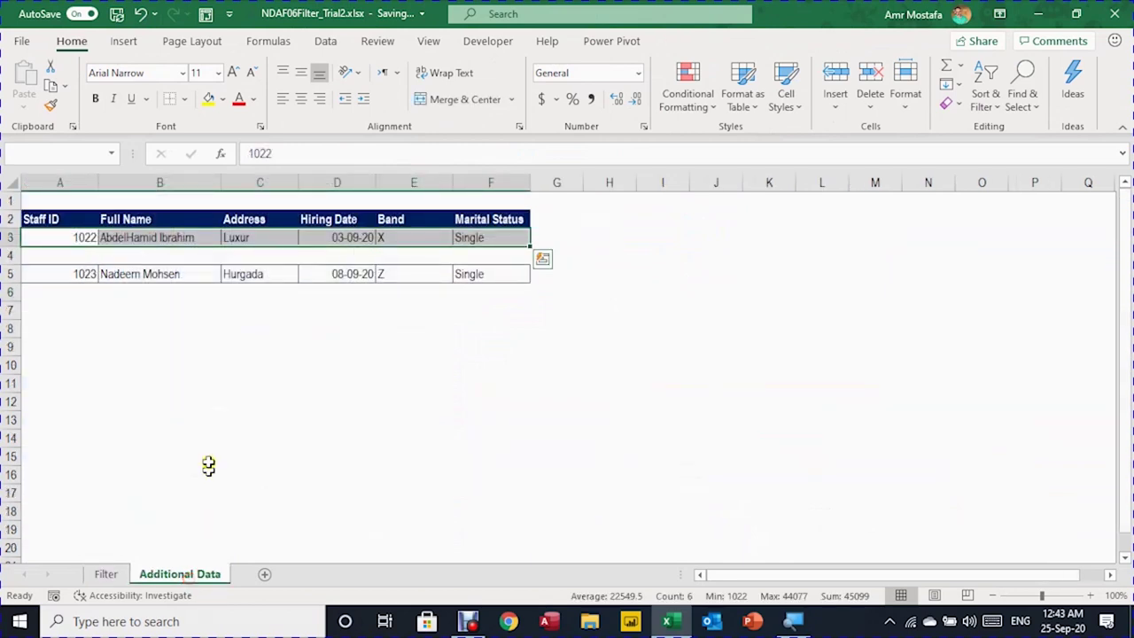
drag(461, 273, 49, 274)
key(ctrl+c)
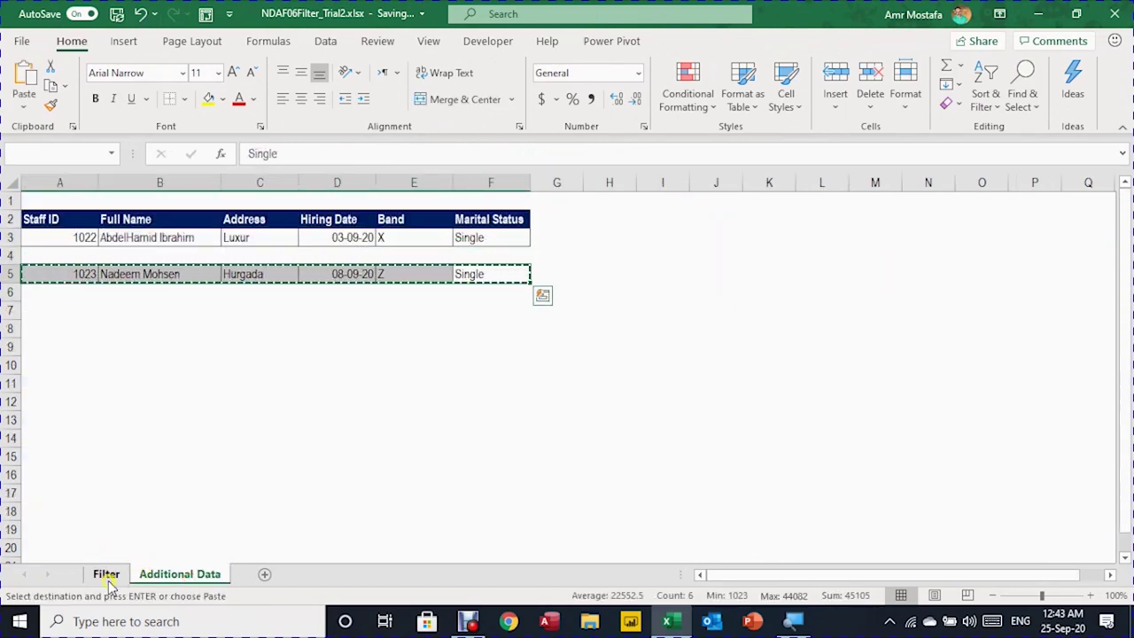
click(105, 573)
click(50, 543)
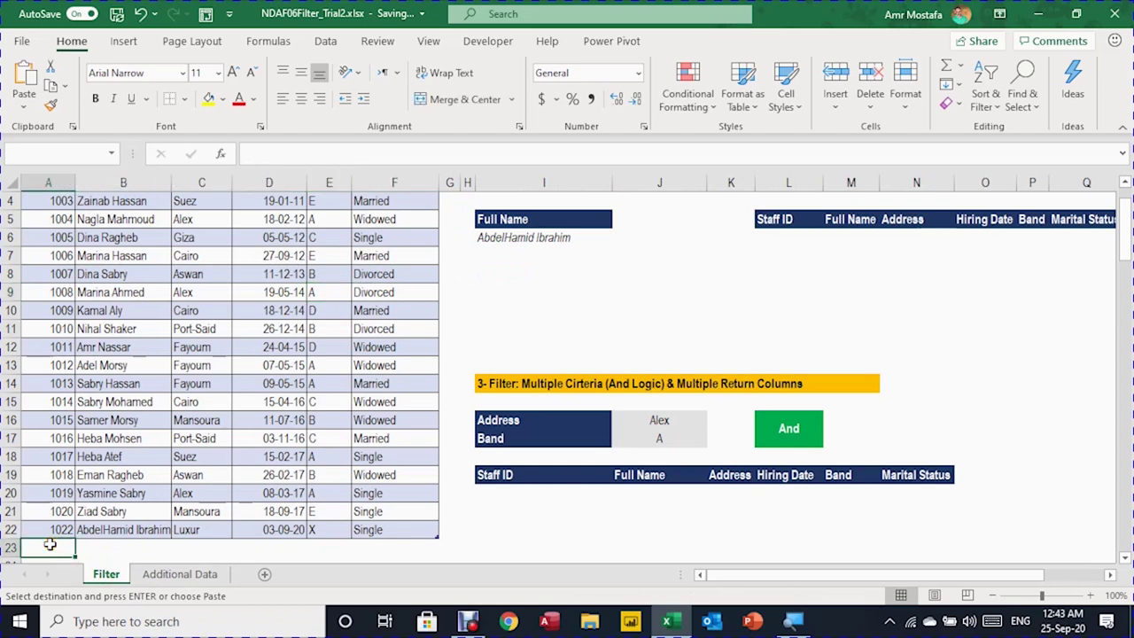
key(ctrl+v)
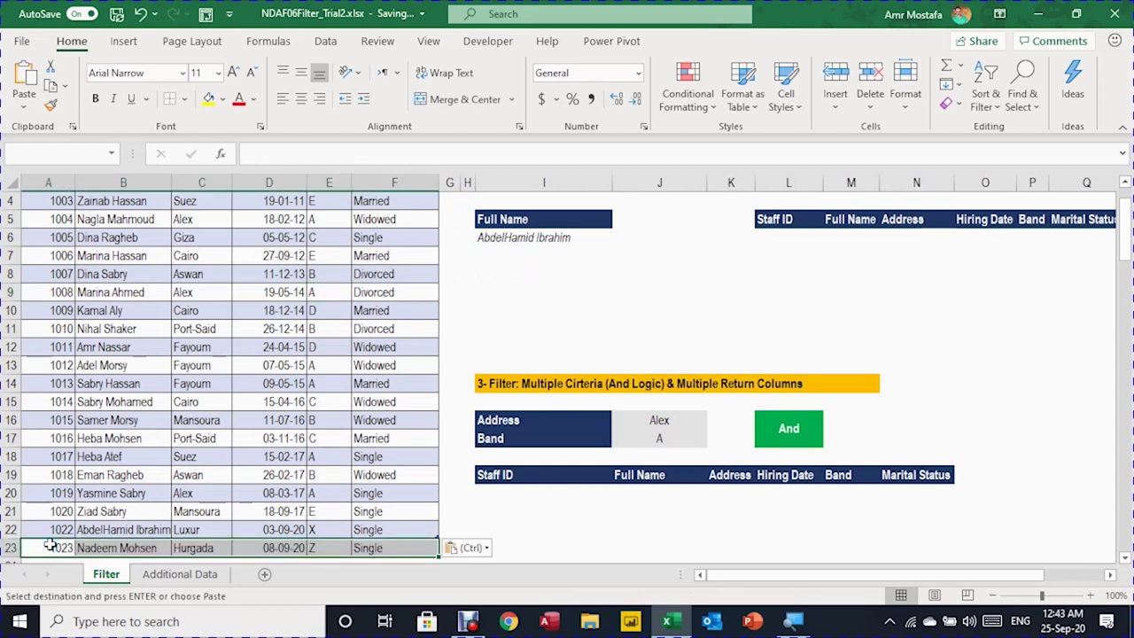
Set the first exercise's Band criterion in J3 to Z, the band of the added record, and check the filtered name in I6
click(193, 503)
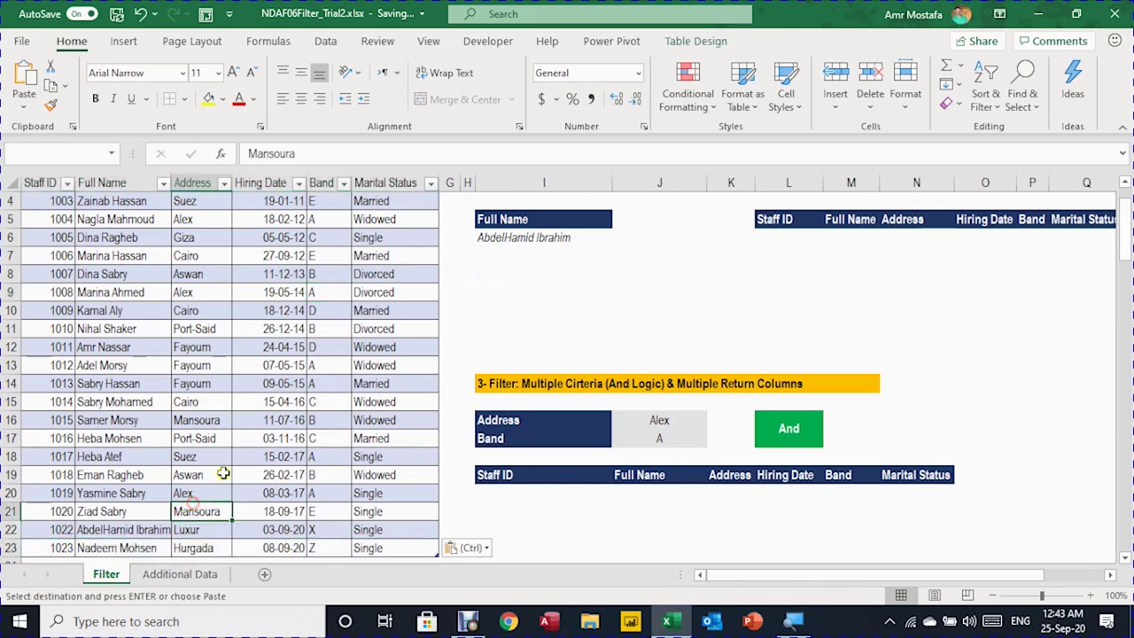
click(317, 542)
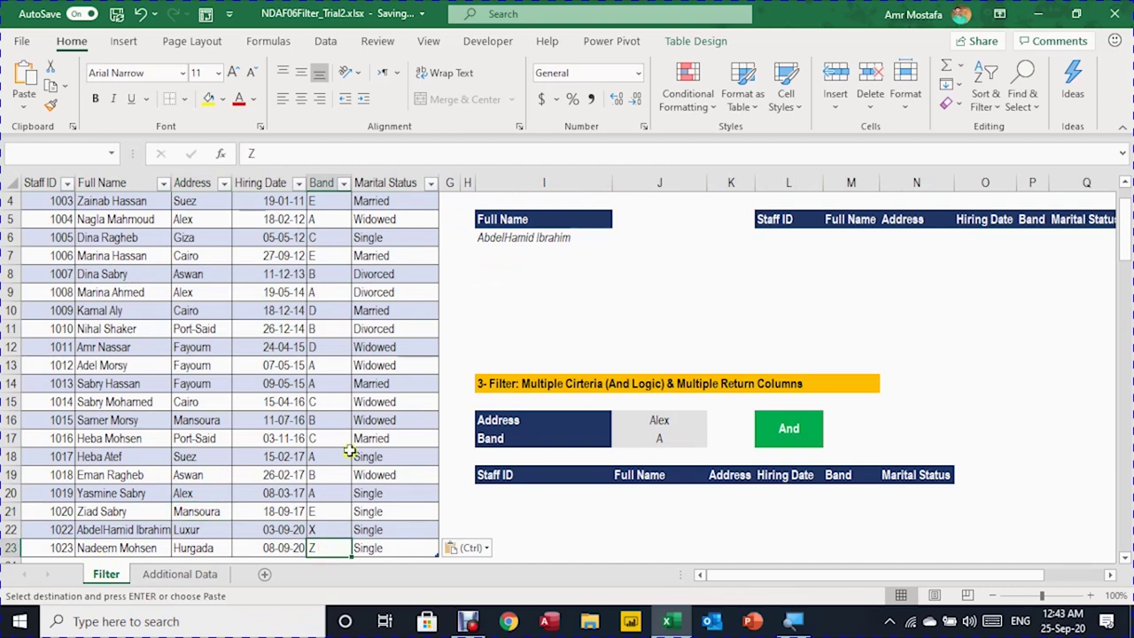
scroll(352, 450, up, 1)
click(691, 238)
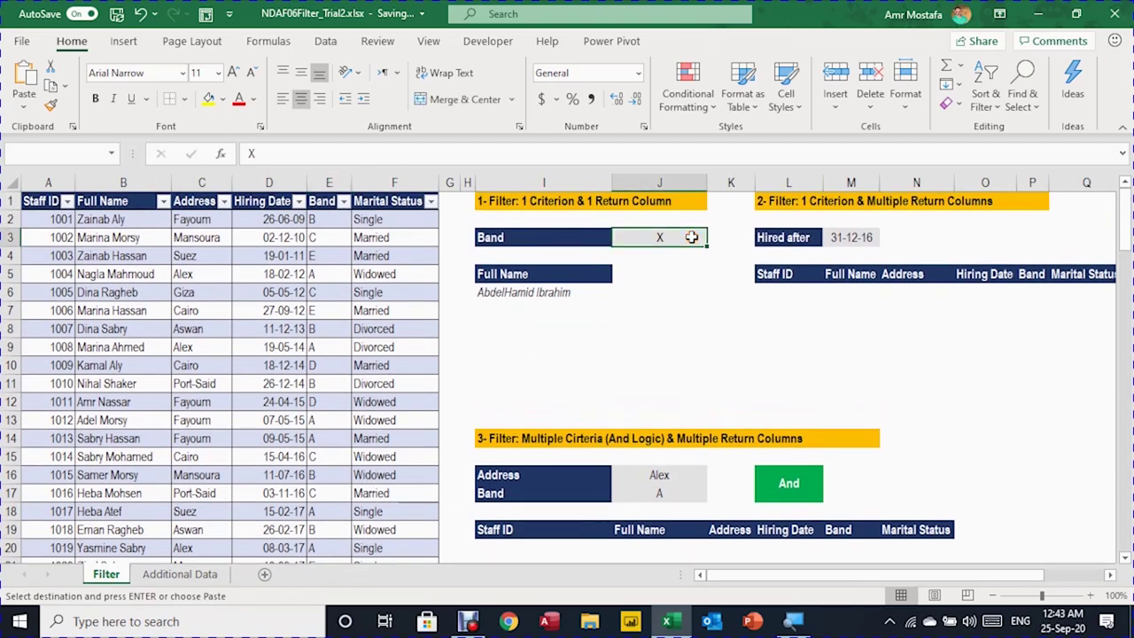
text(Z)
key(Return)
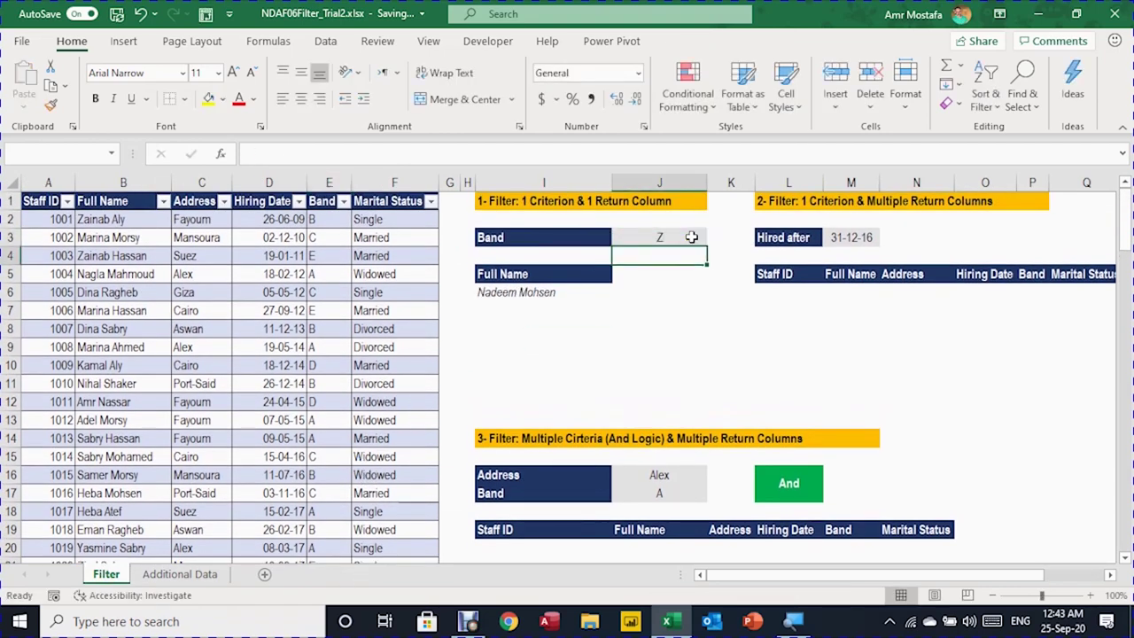
click(549, 293)
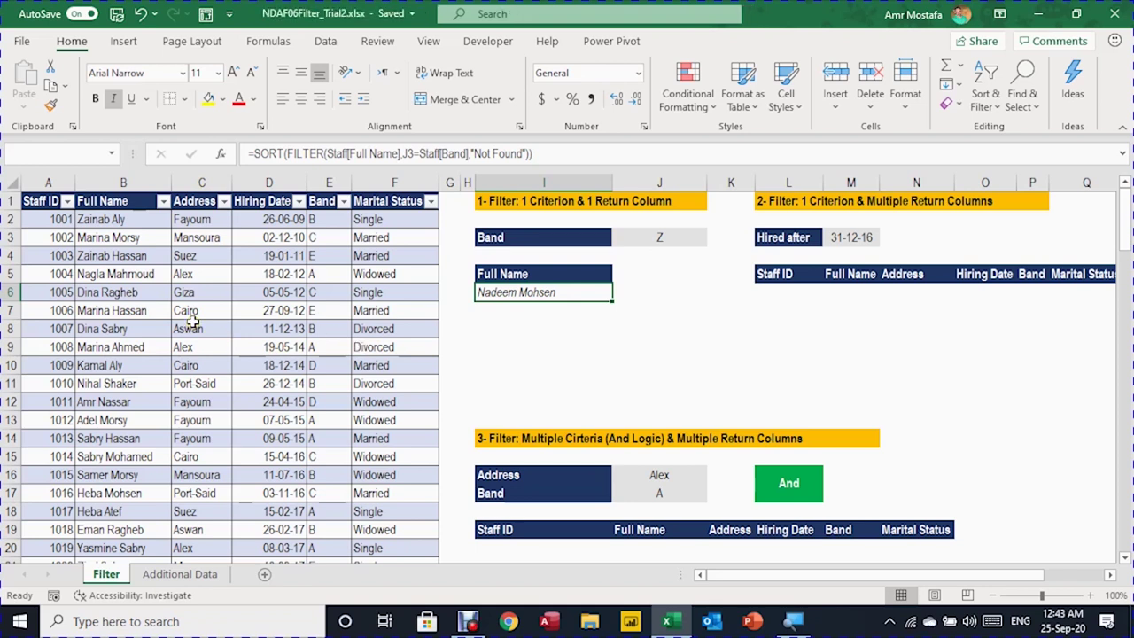
Review the second exercise's output headers from Staff ID to Marital Status and its Hired after criterion
click(794, 293)
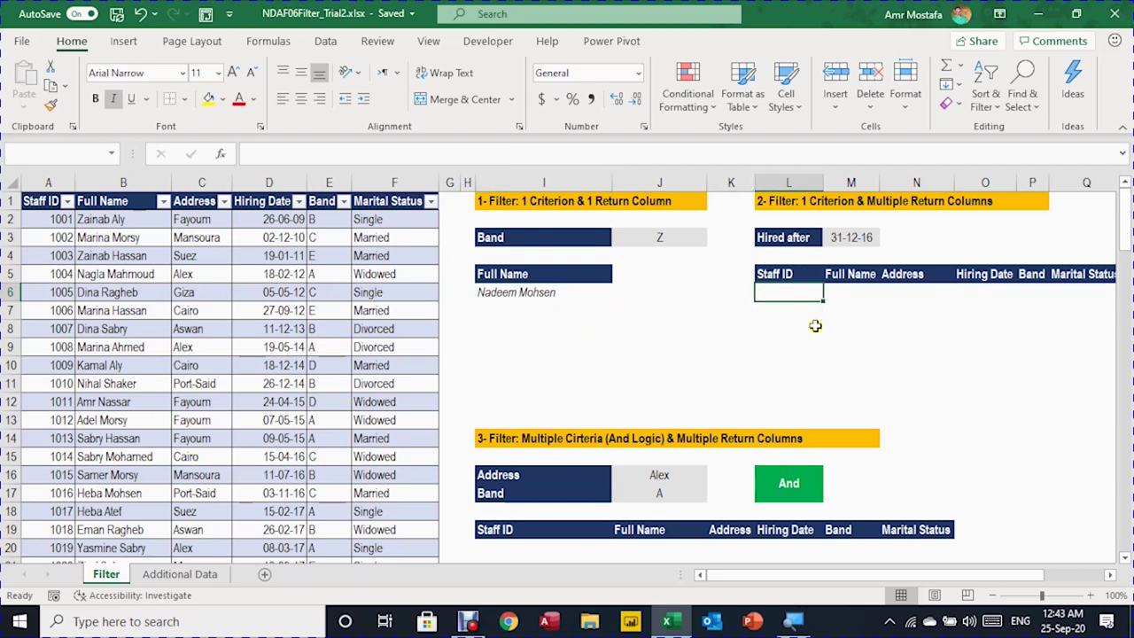
key(Left)
key(Left)
key(Left)
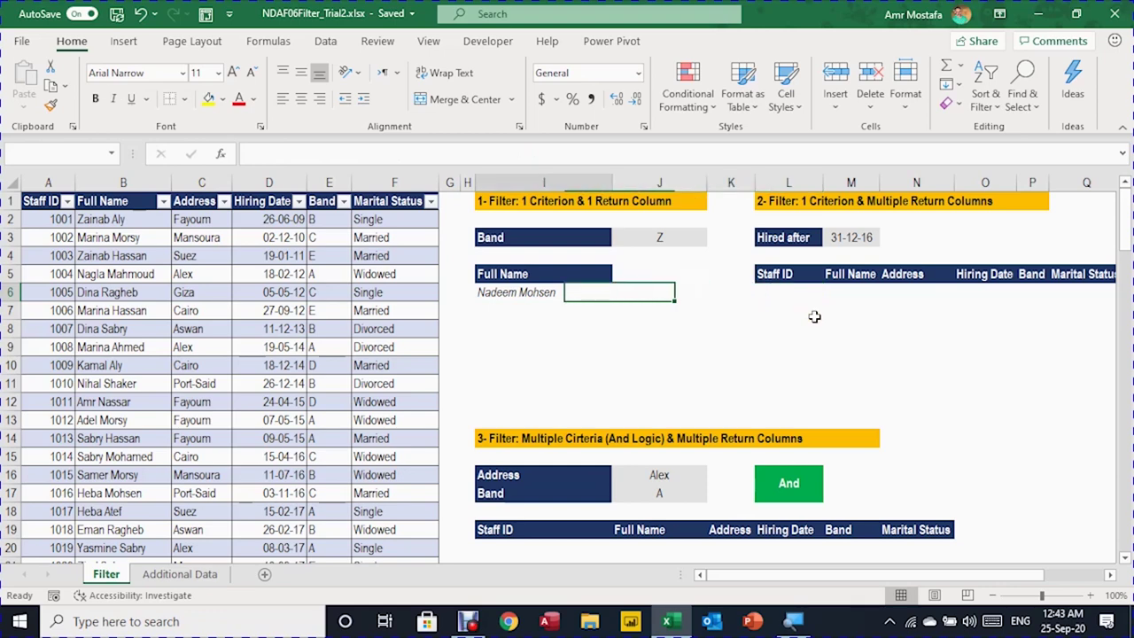
key(Right)
key(Right)
key(Right)
key(Right)
key(Right)
key(Right)
key(Right)
key(Right)
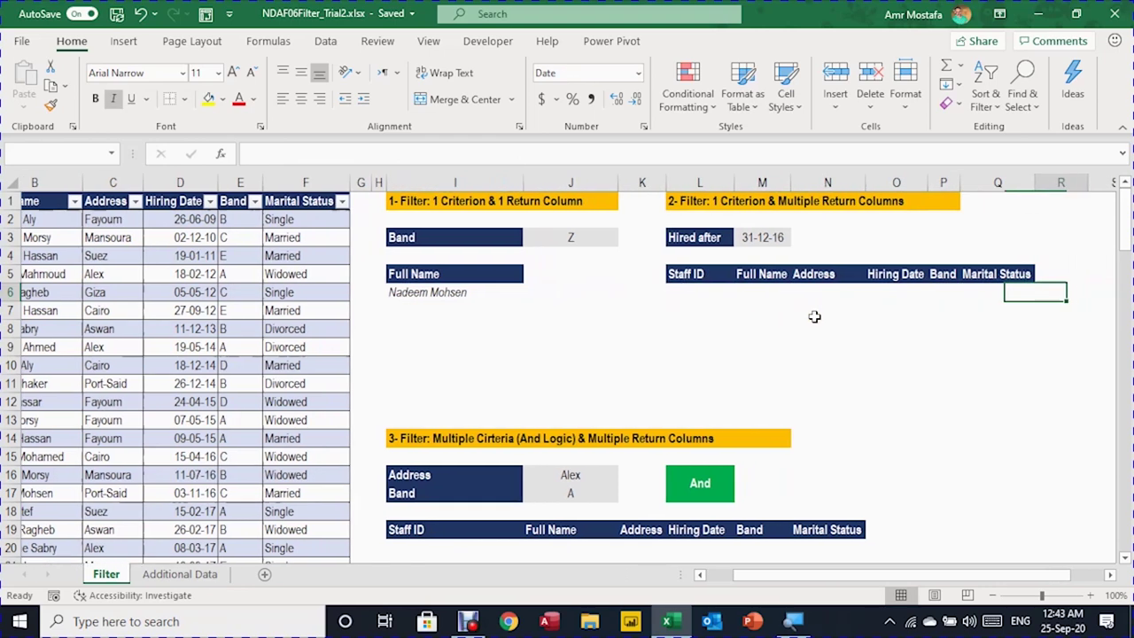
key(Left)
key(Left)
key(Left)
key(Left)
key(Left)
key(Right)
key(Right)
key(Right)
key(Right)
key(Right)
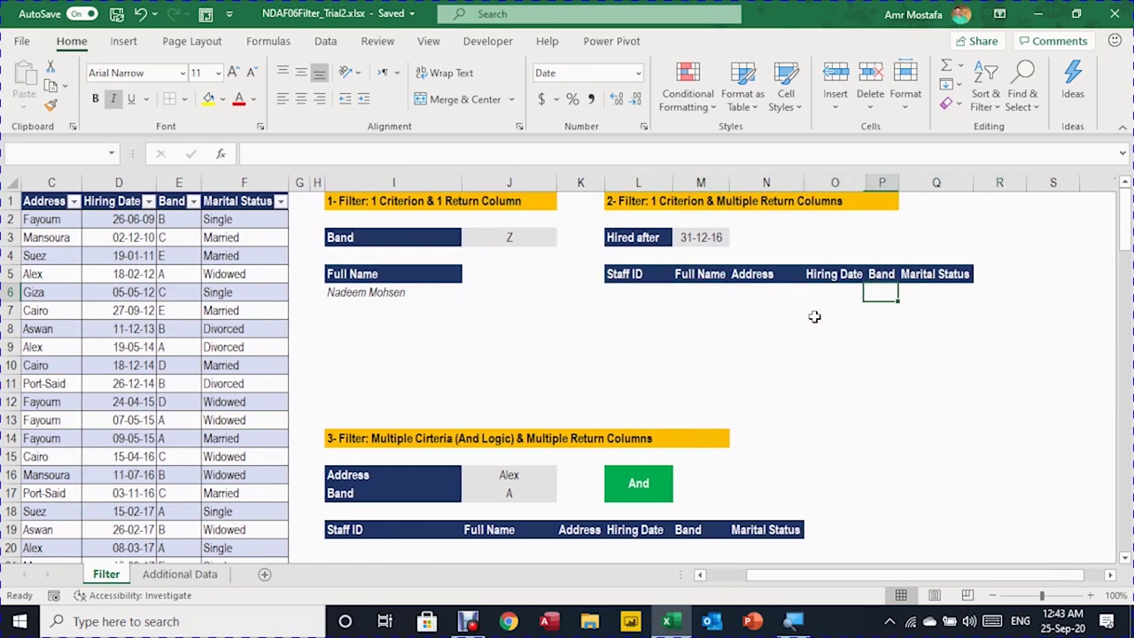
key(Left)
key(Left)
key(Left)
key(Left)
key(Left)
key(Up)
key(Up)
key(Up)
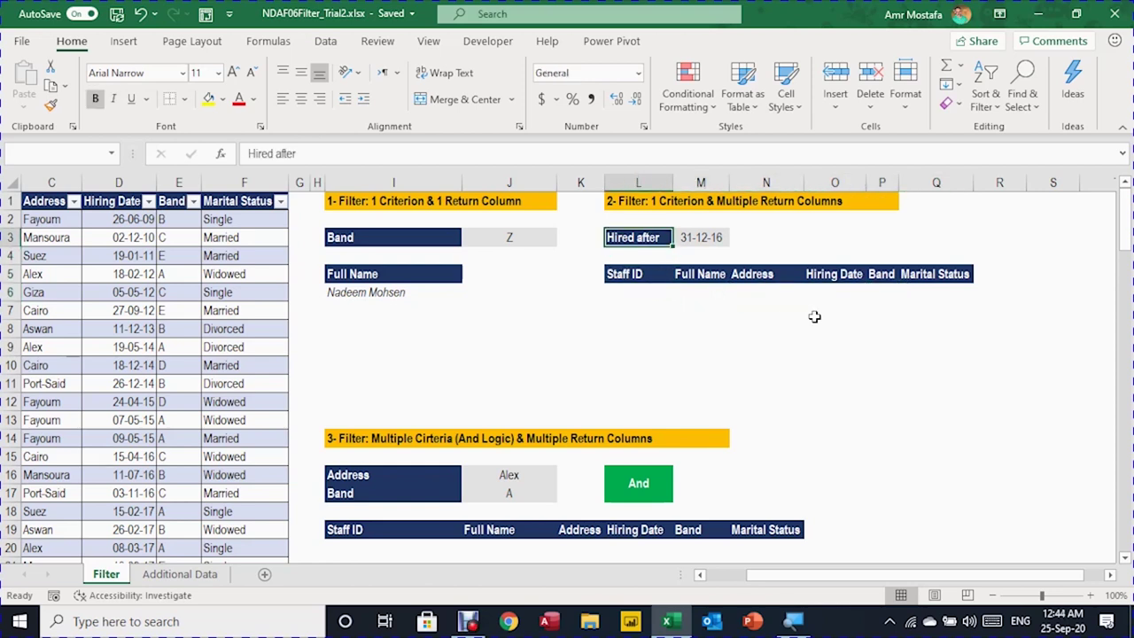
Start a FILTER formula in L6 with the whole Staff table, excluding its header row, as the array argument
key(Down)
key(Down)
key(Down)
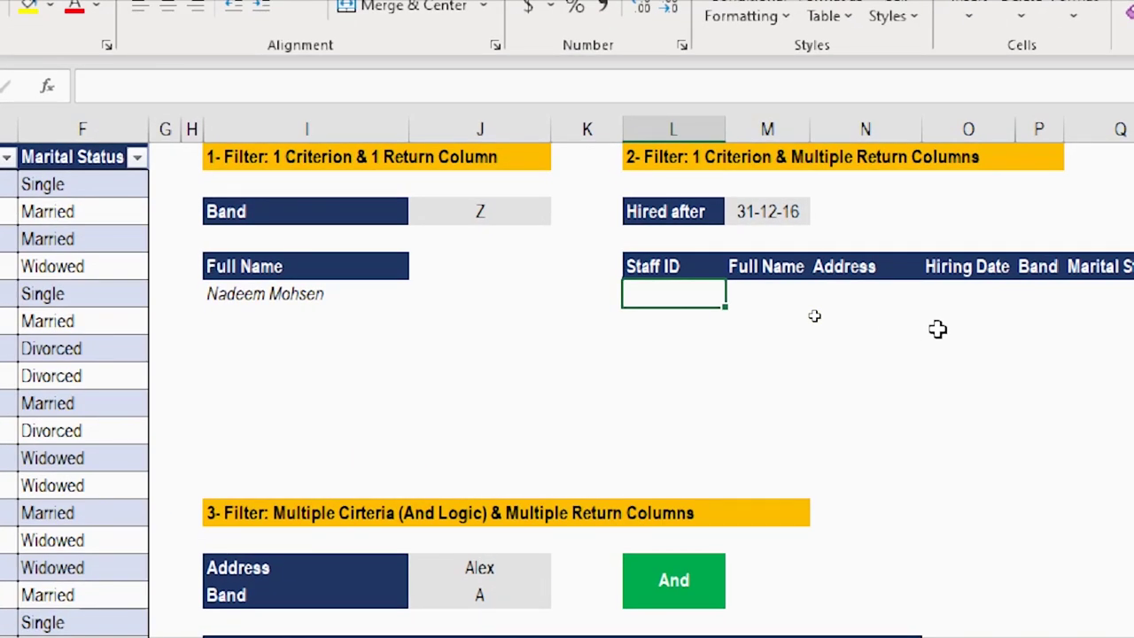
text(=)
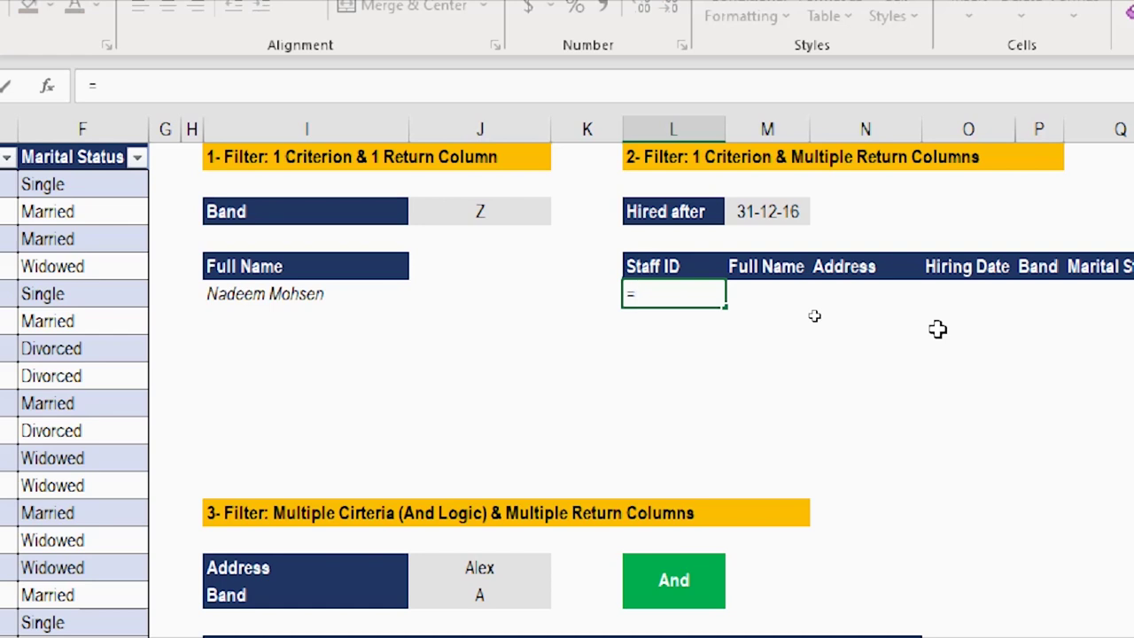
text(fil)
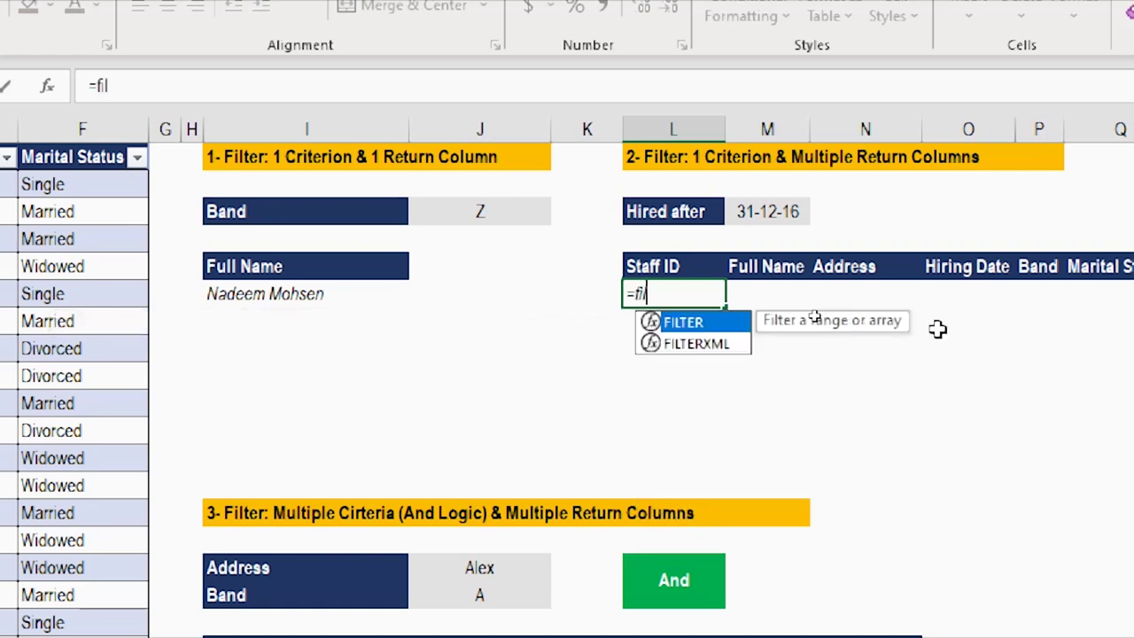
key(Tab)
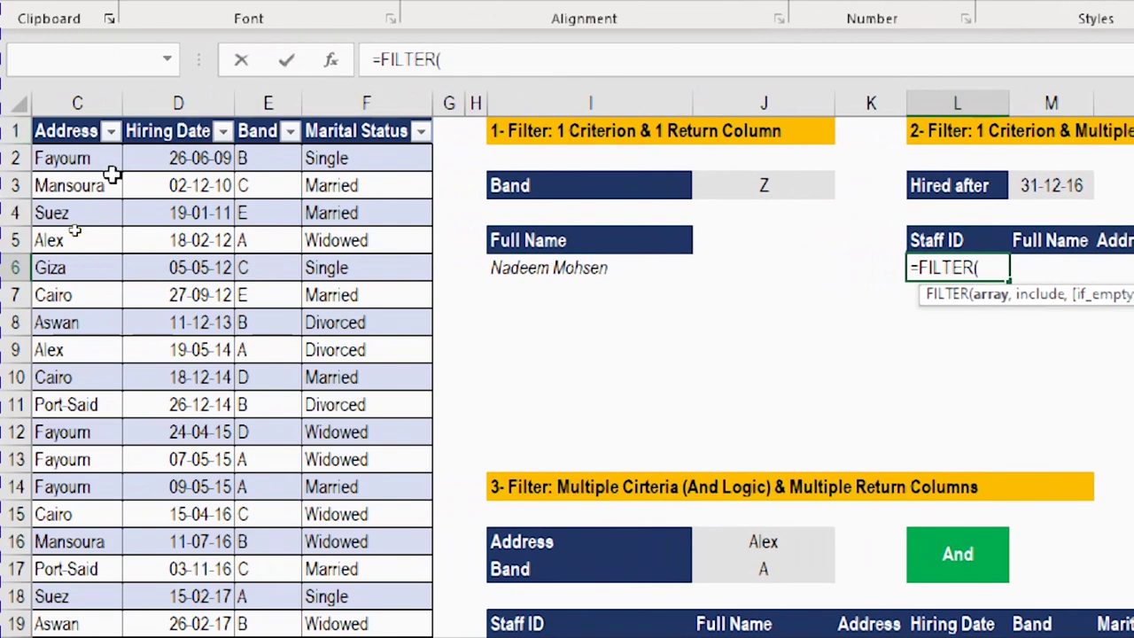
click(379, 117)
drag(151, 189, 12, 185)
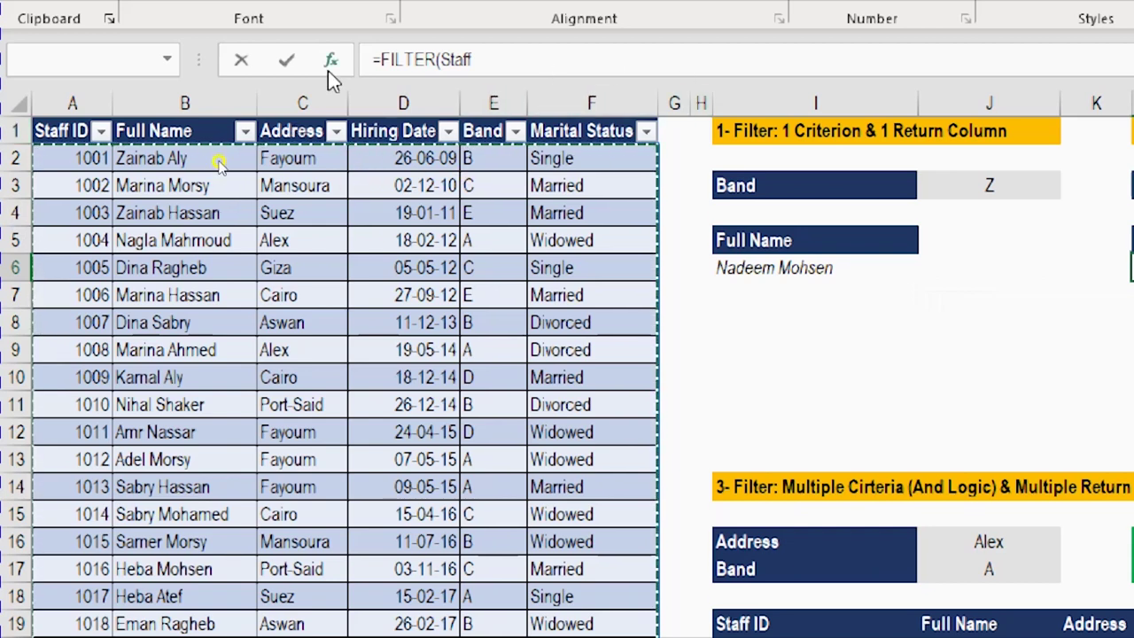
click(29, 106)
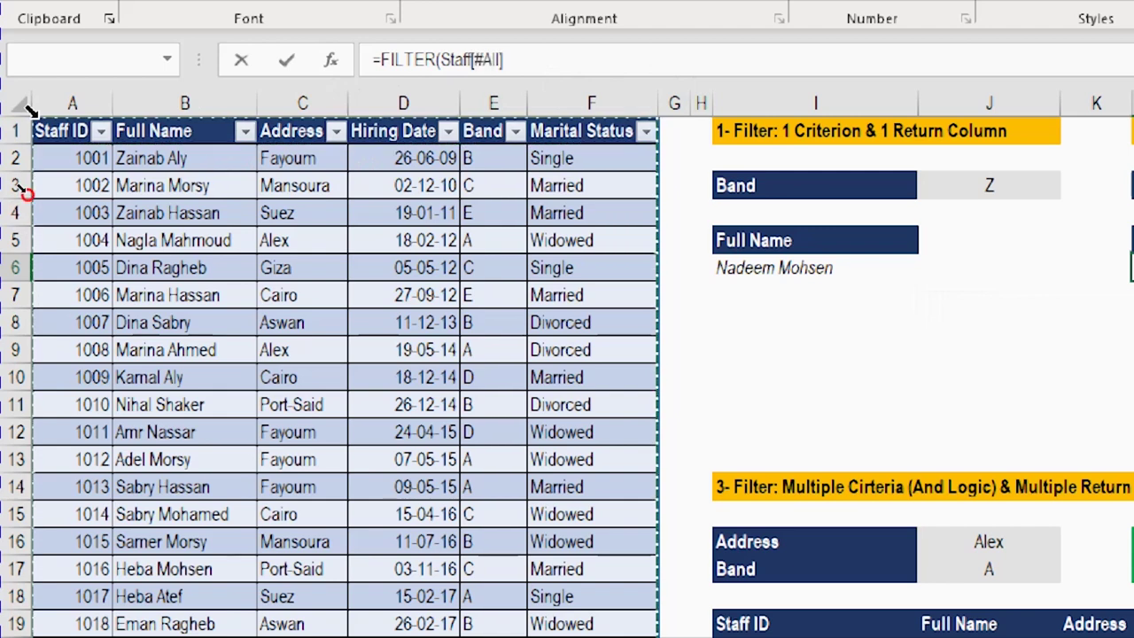
click(29, 106)
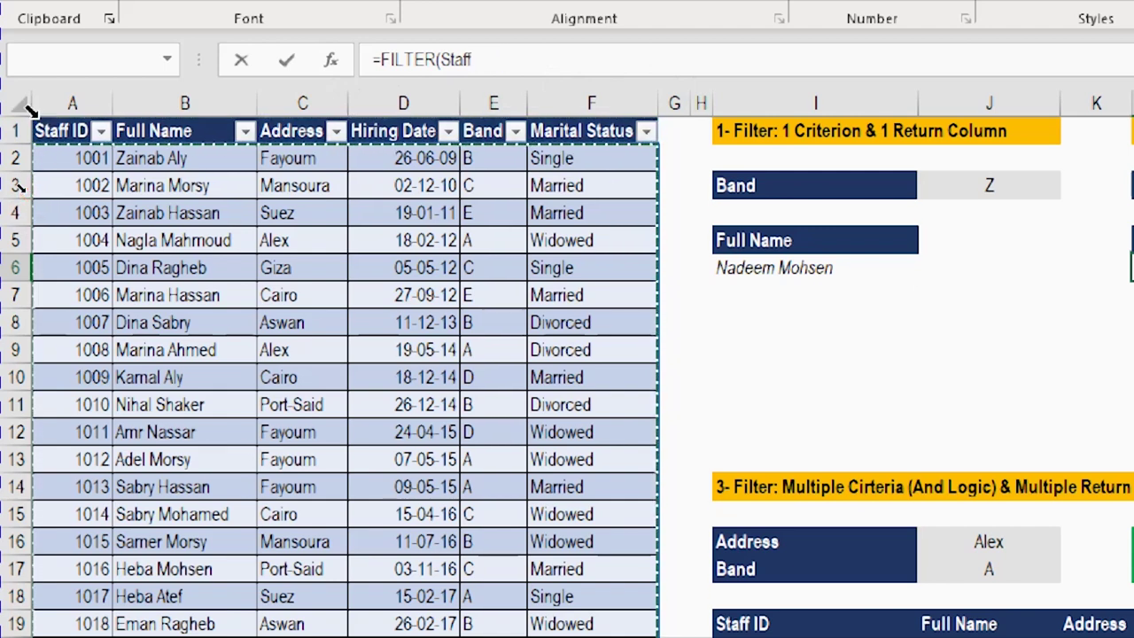
text(,)
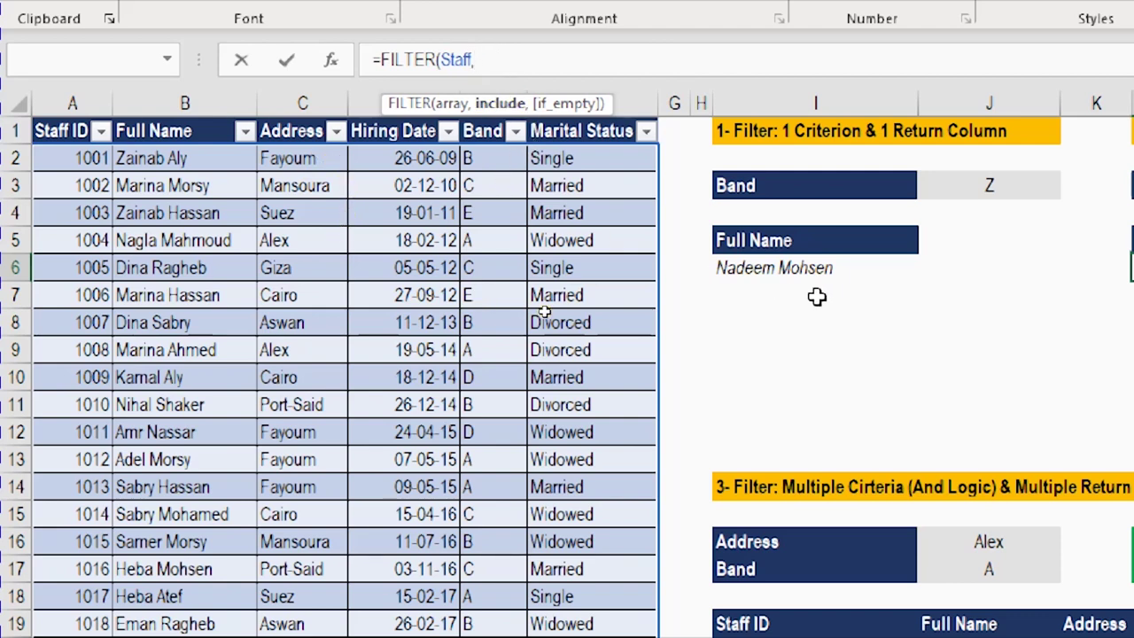
Add the include condition Staff[Hiring Date]>M3 to the FILTER formula in L6, comparing hiring dates with the Hired after criterion
text(st)
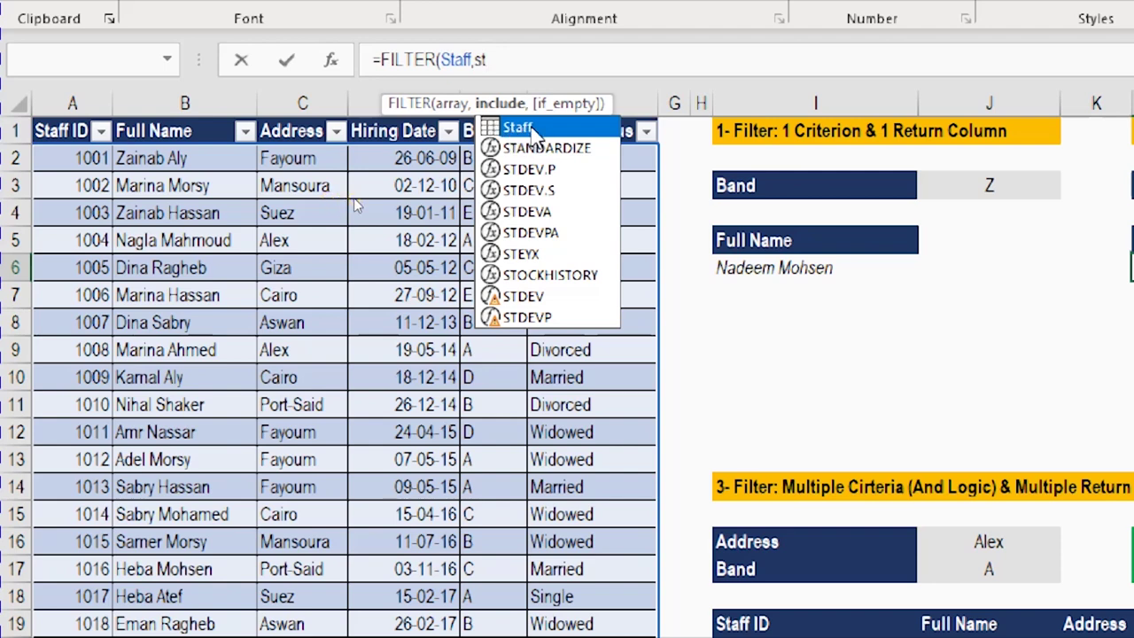
key(Tab)
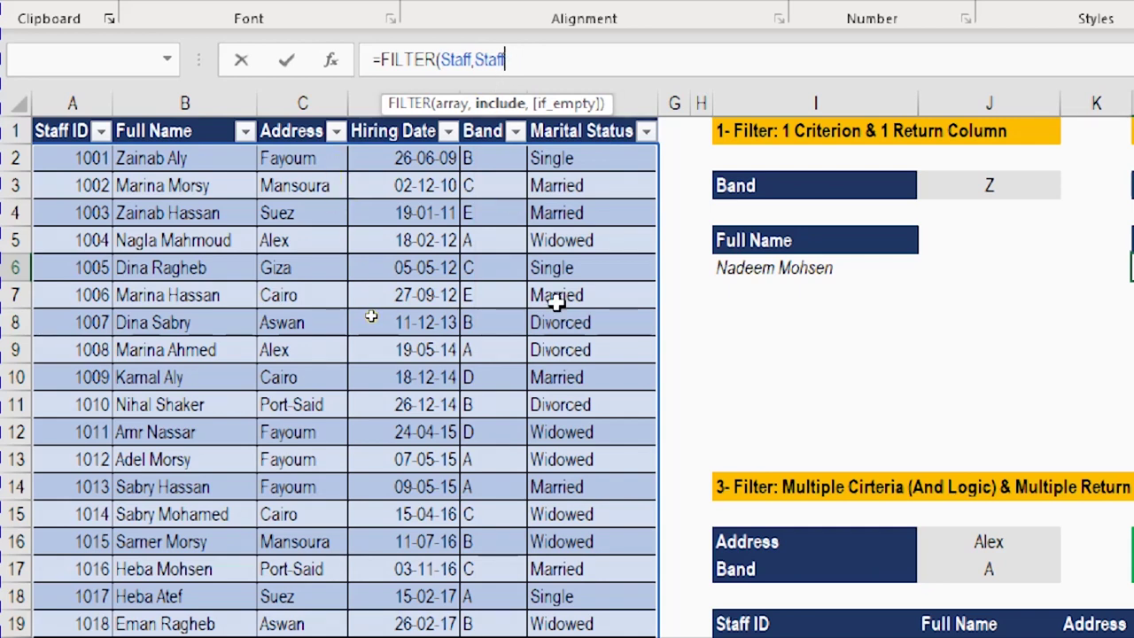
text([)
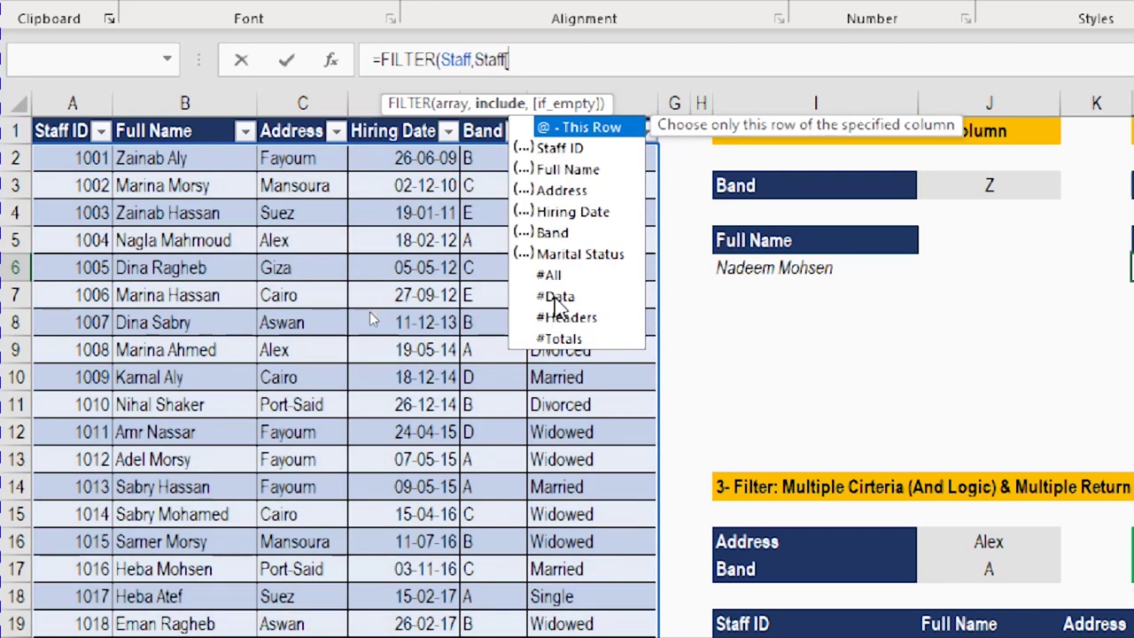
text(h)
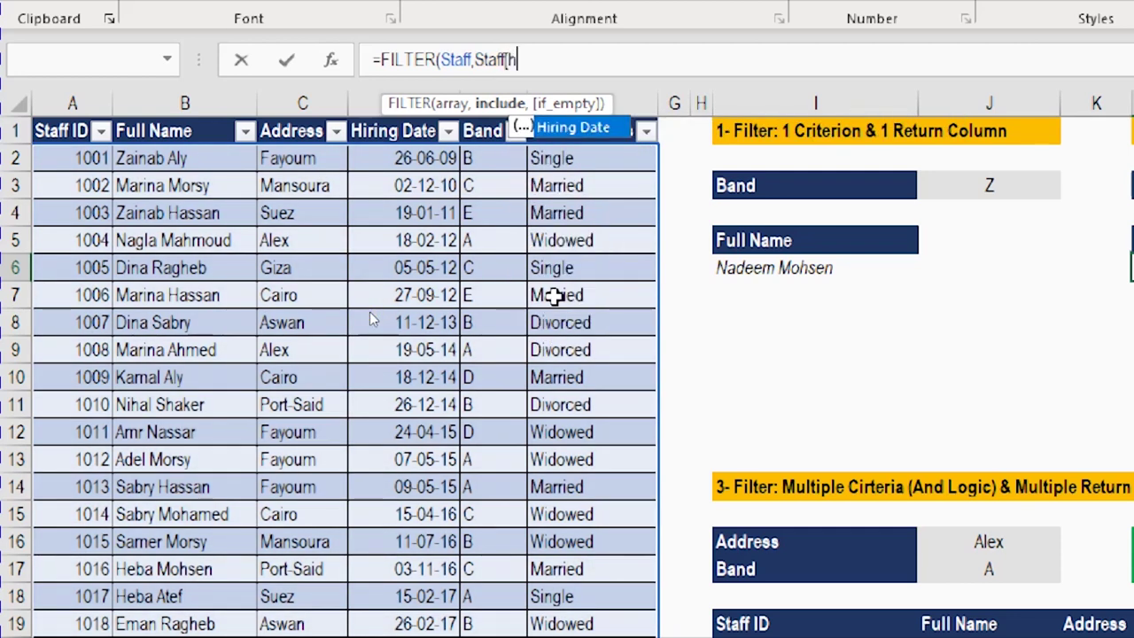
double_click(566, 130)
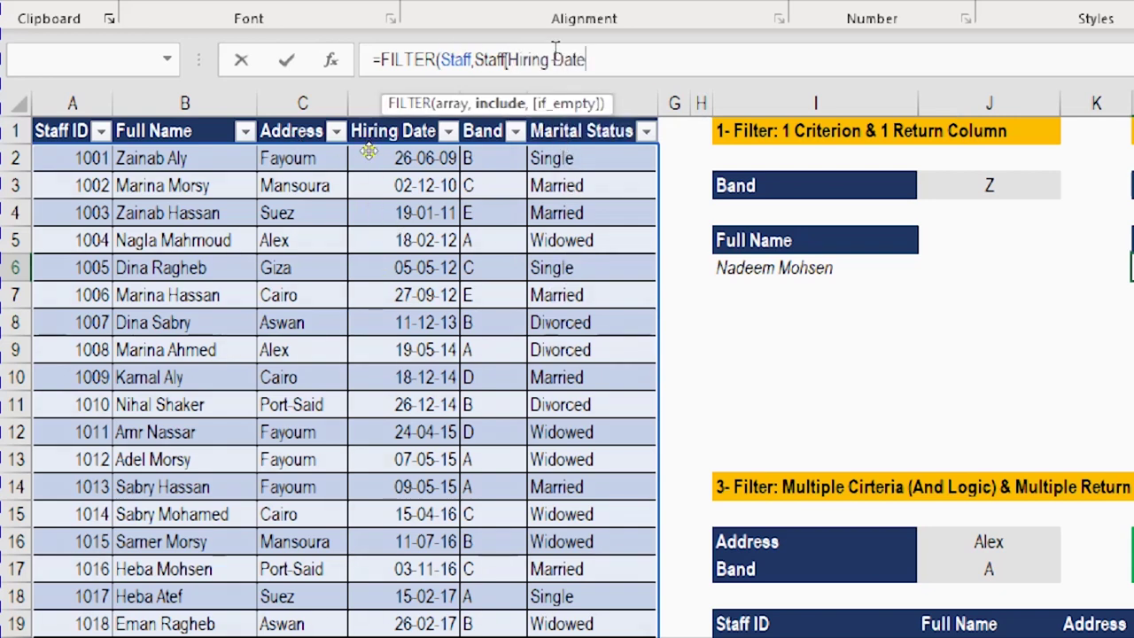
text(])
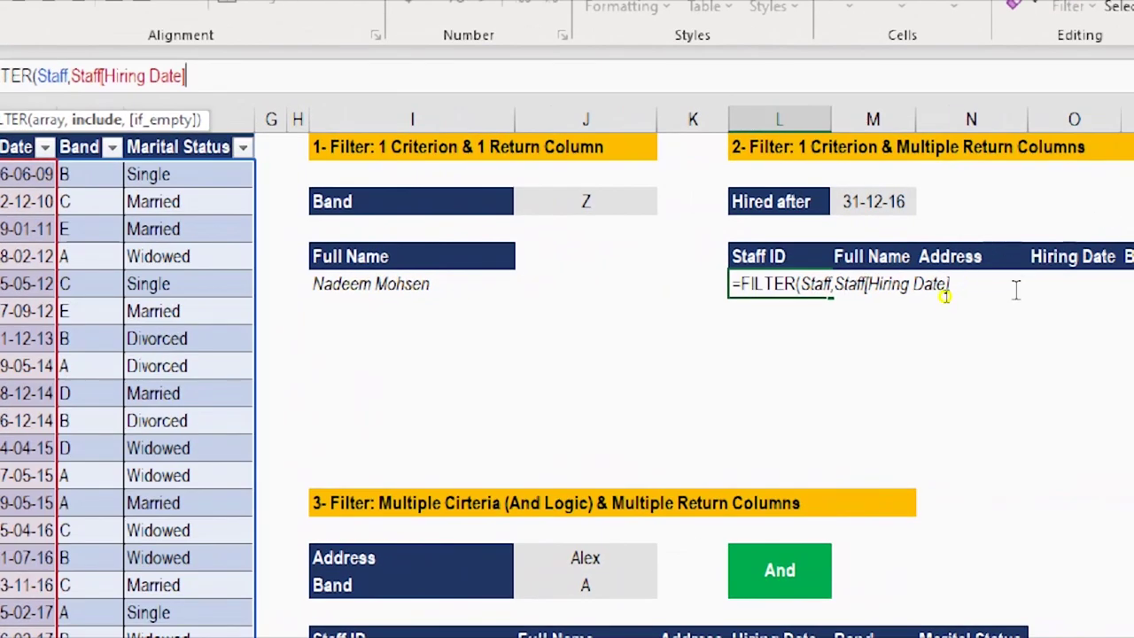
click(980, 282)
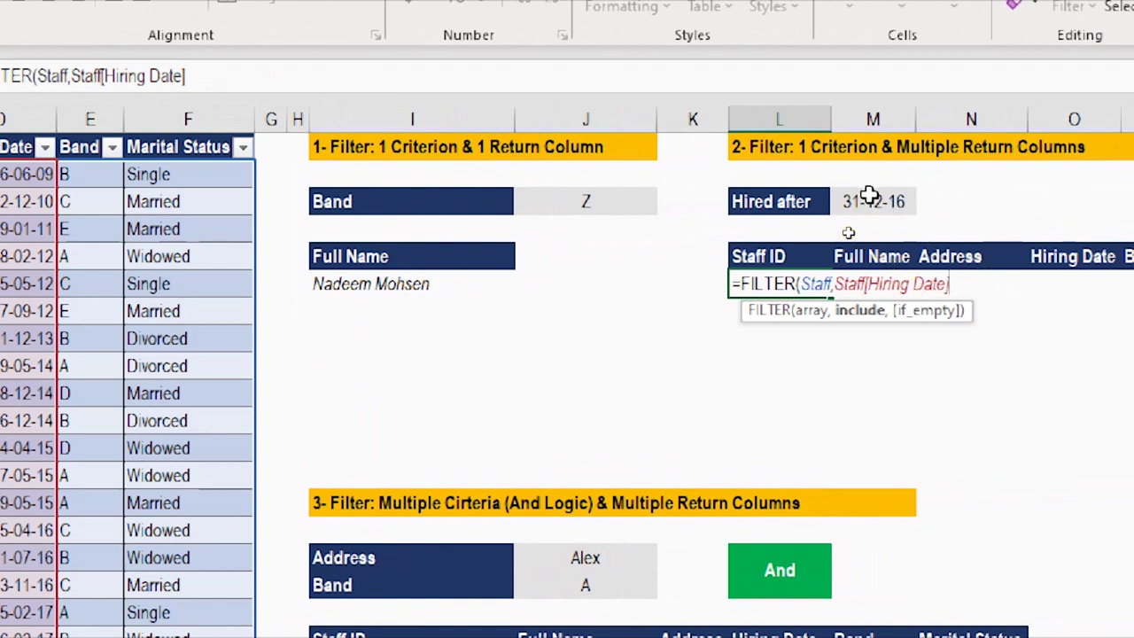
text(>)
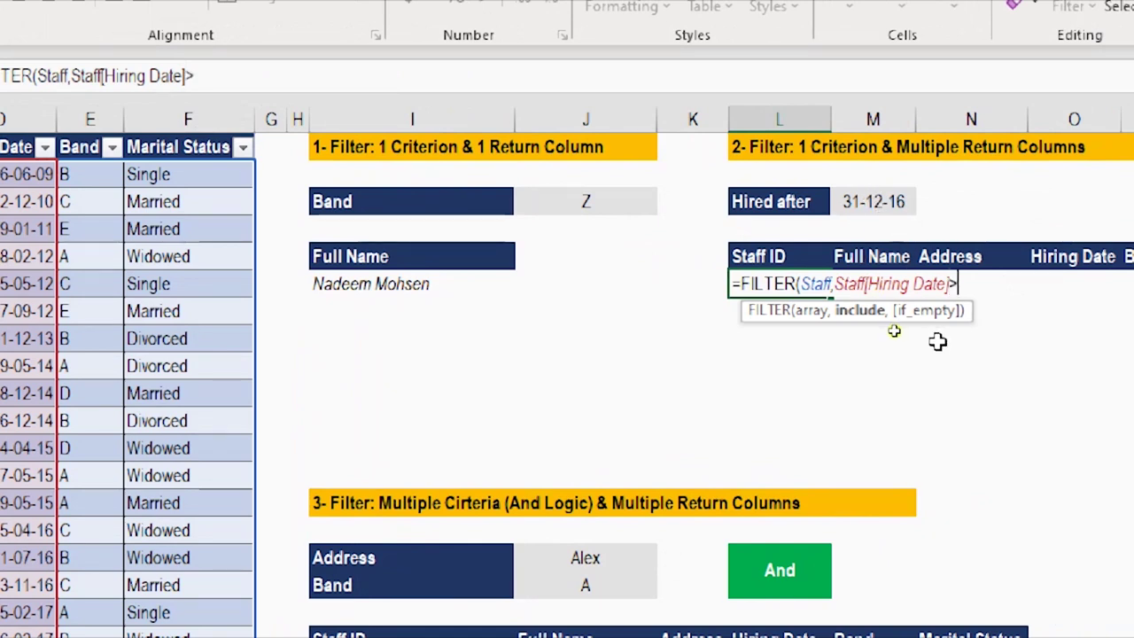
click(881, 203)
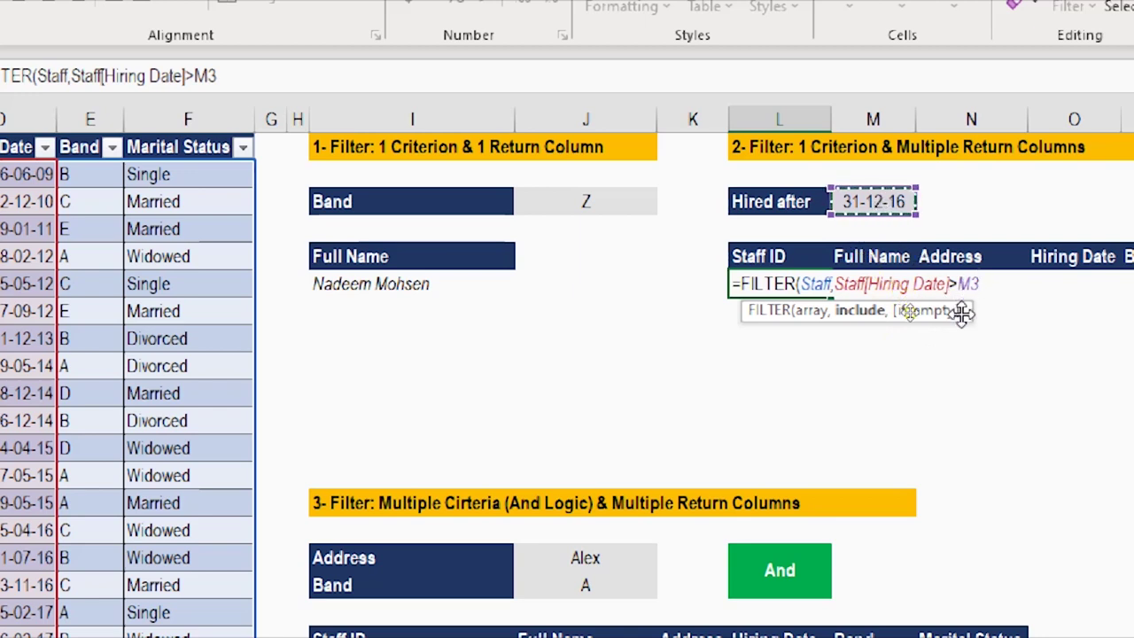
Set the if_empty argument to an empty string "" and enter the completed FILTER formula in L6
text(,)
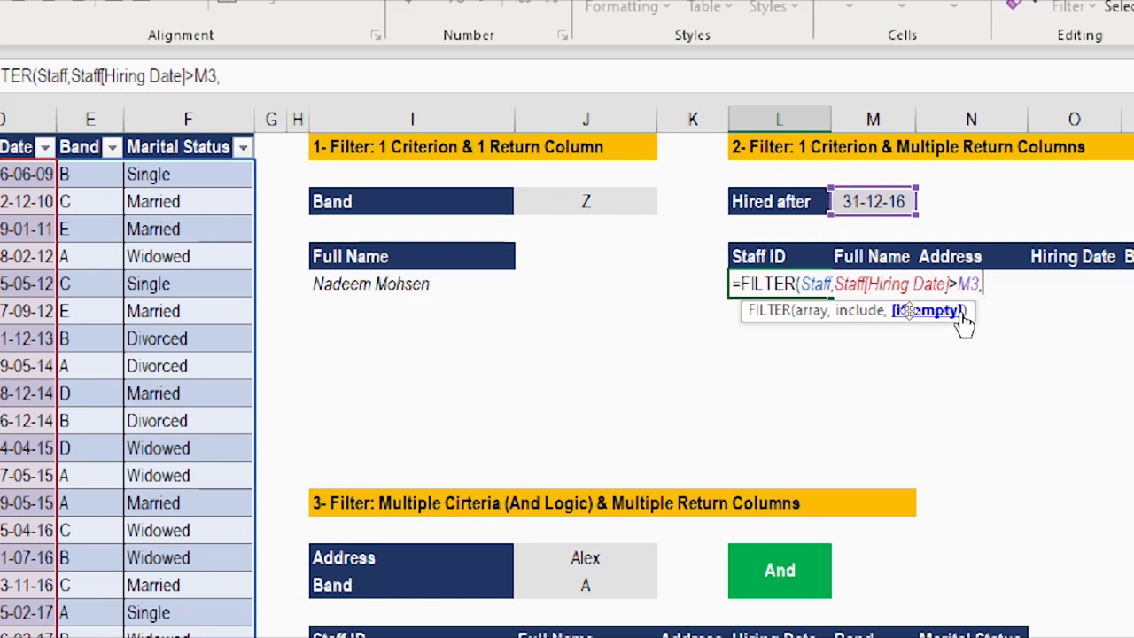
text("")
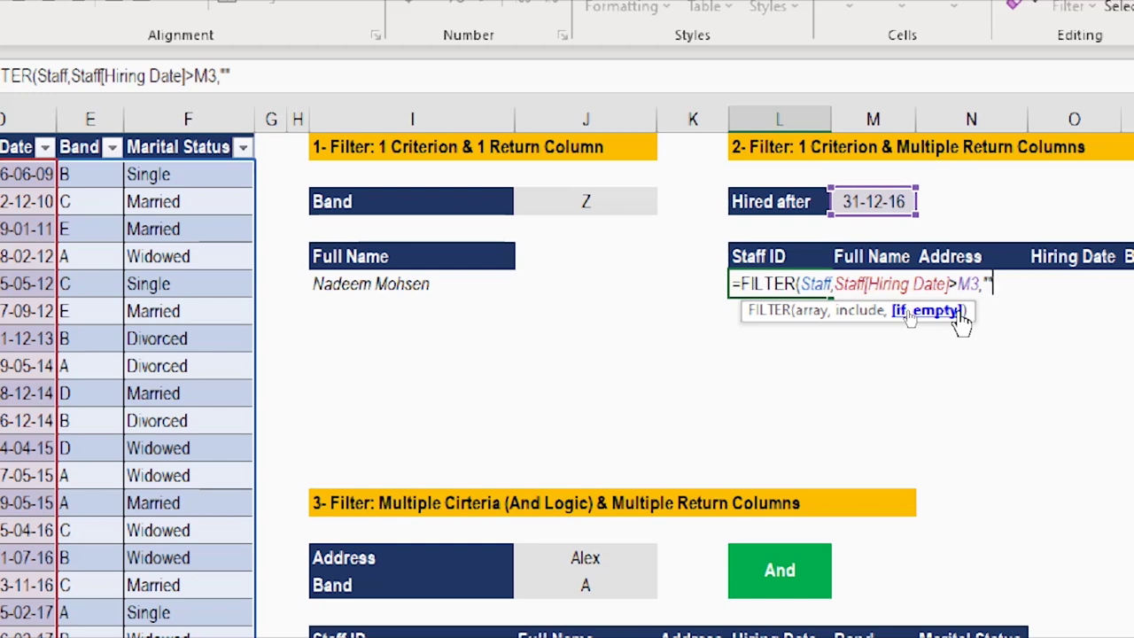
text())
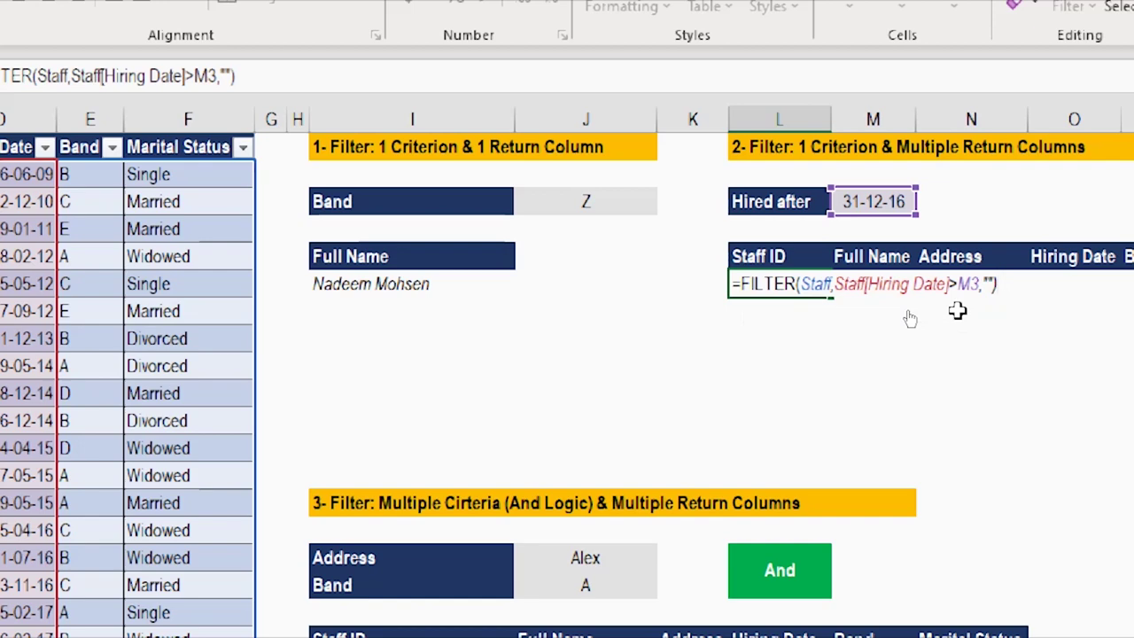
key(Return)
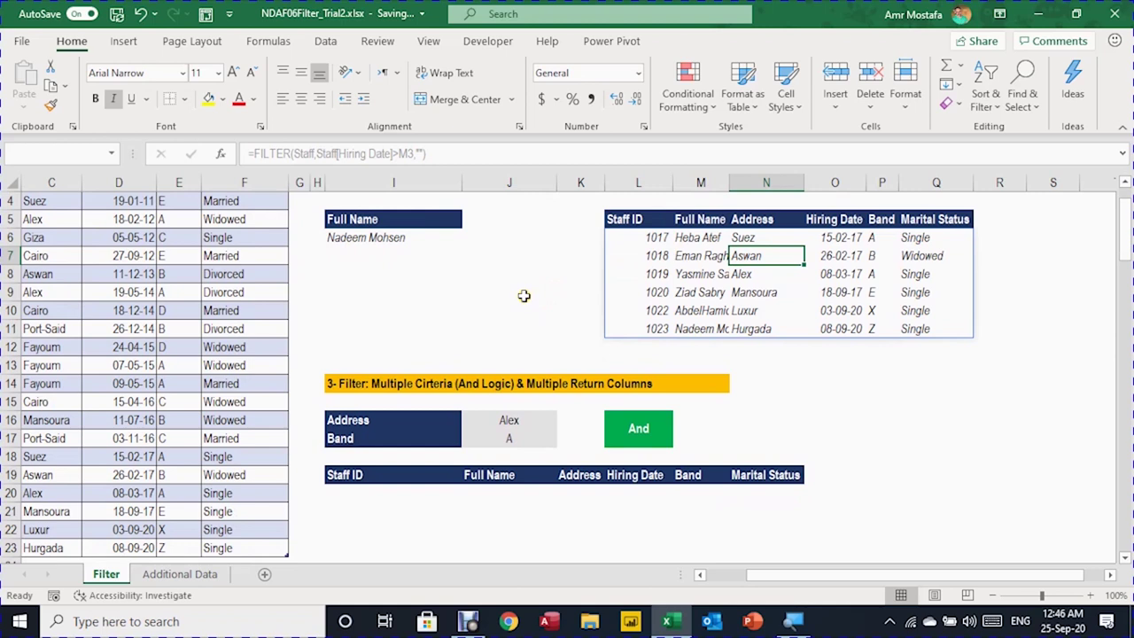
Check the third exercise's Address and Band criteria, and start a FILTER formula in I20 with the whole Staff table as the array
click(509, 420)
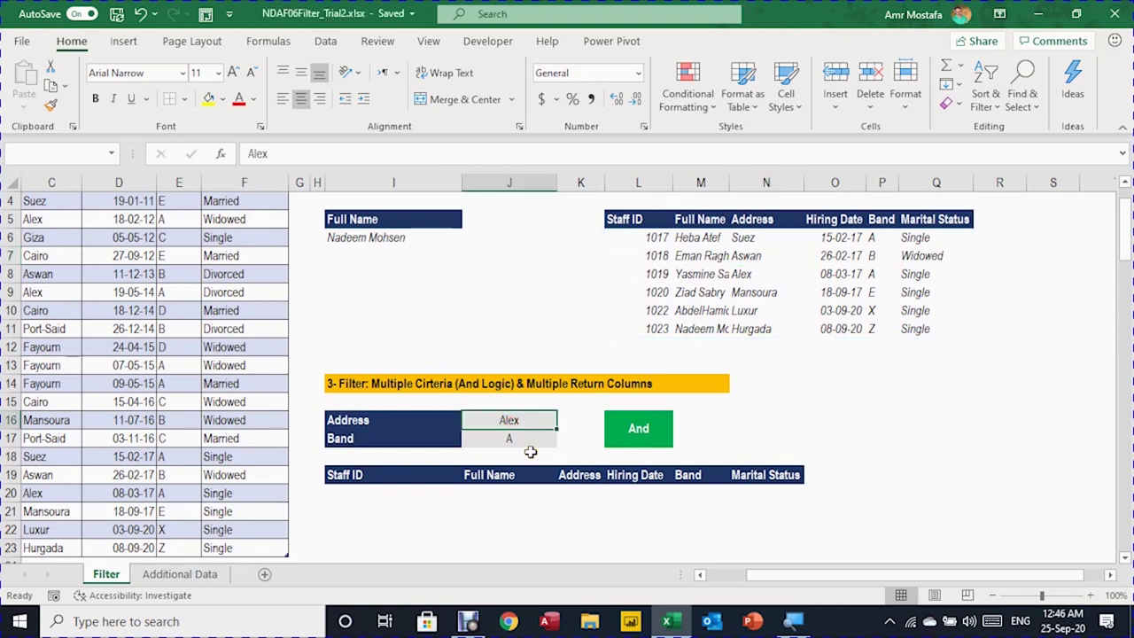
click(513, 439)
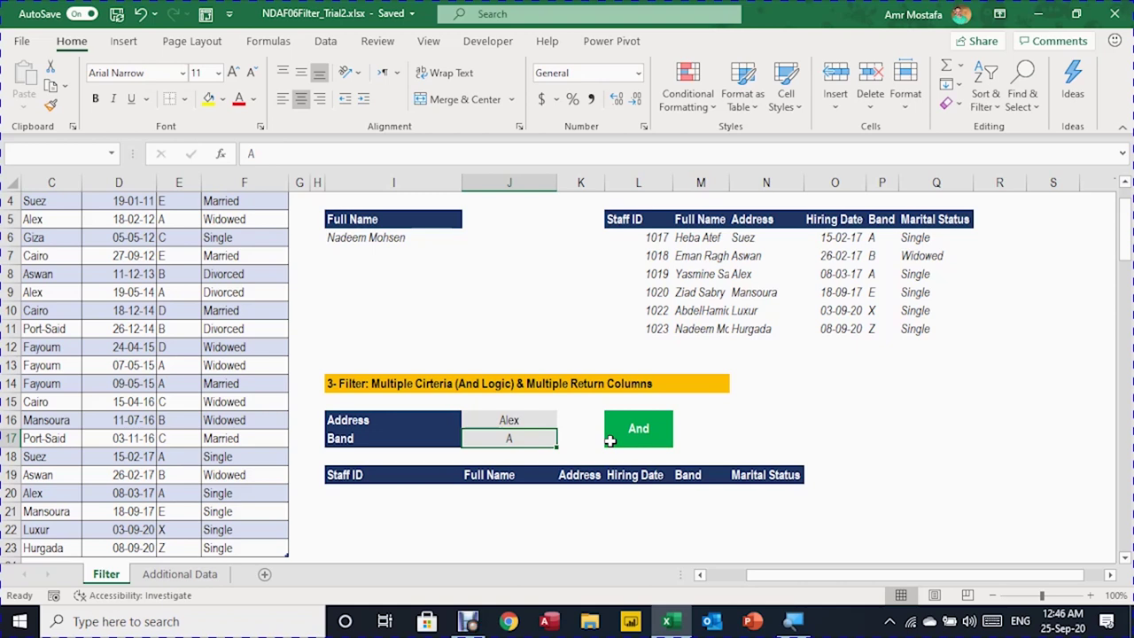
click(381, 497)
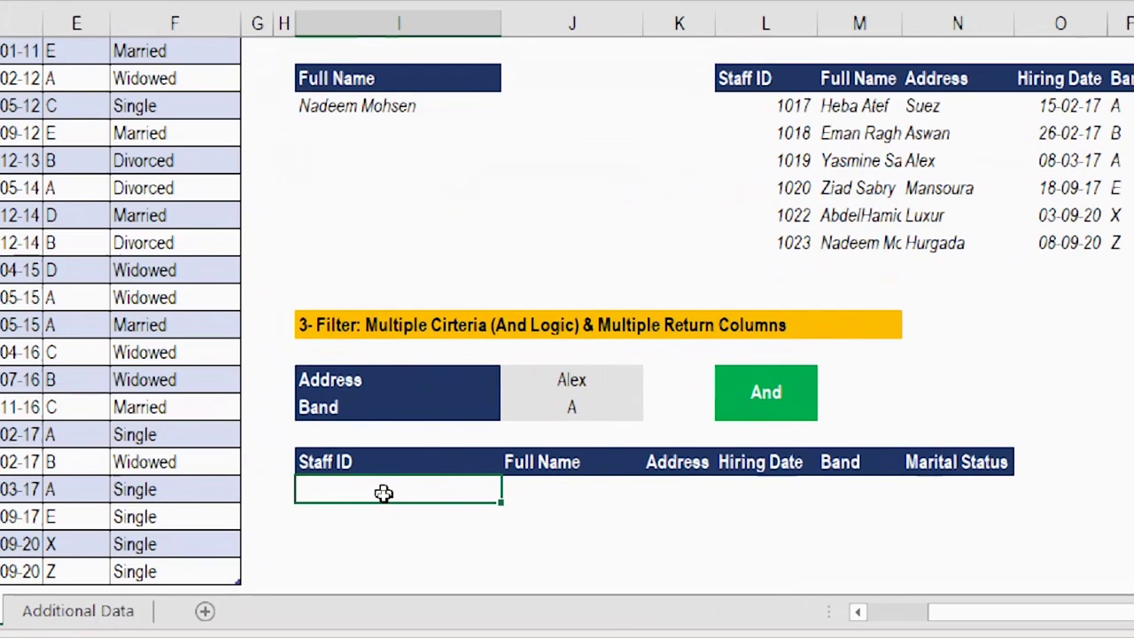
text(=fil)
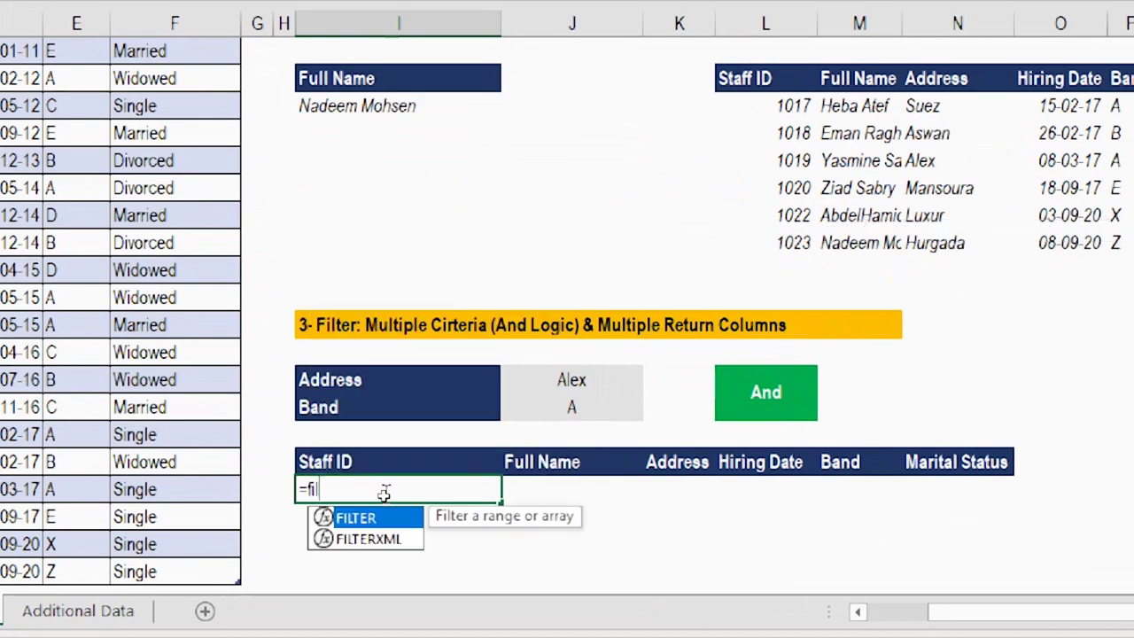
key(Tab)
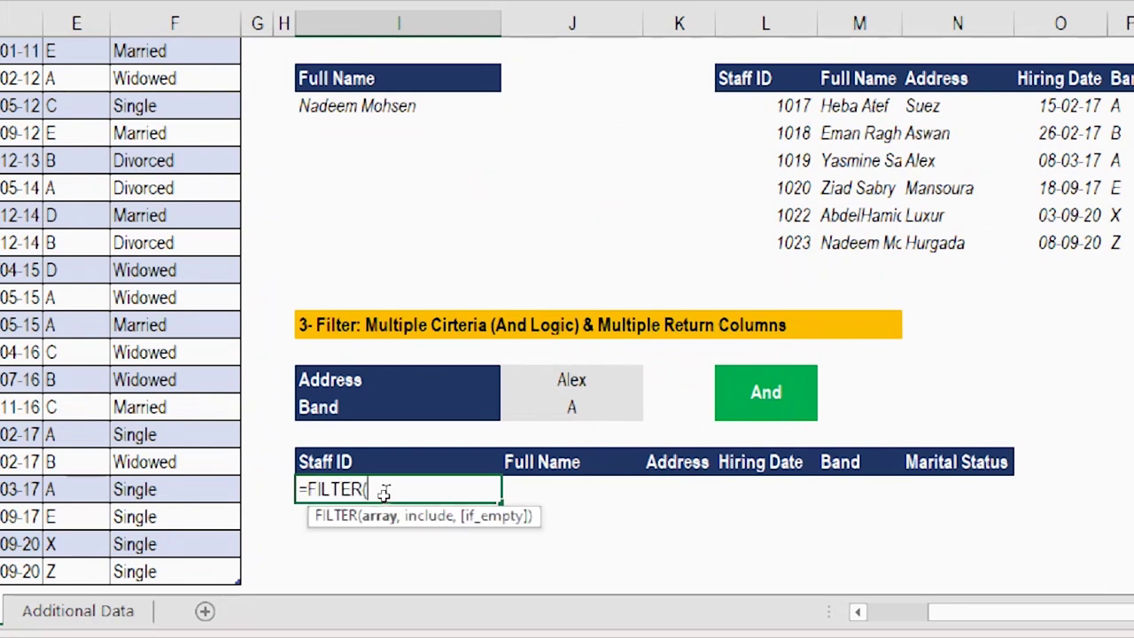
text(sta)
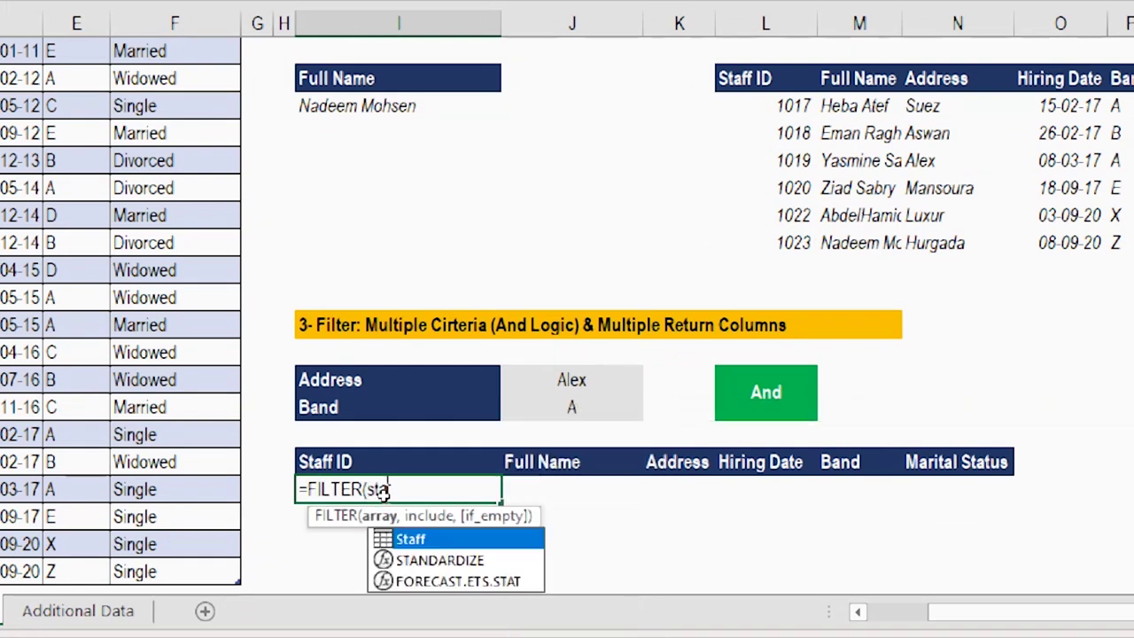
key(Tab)
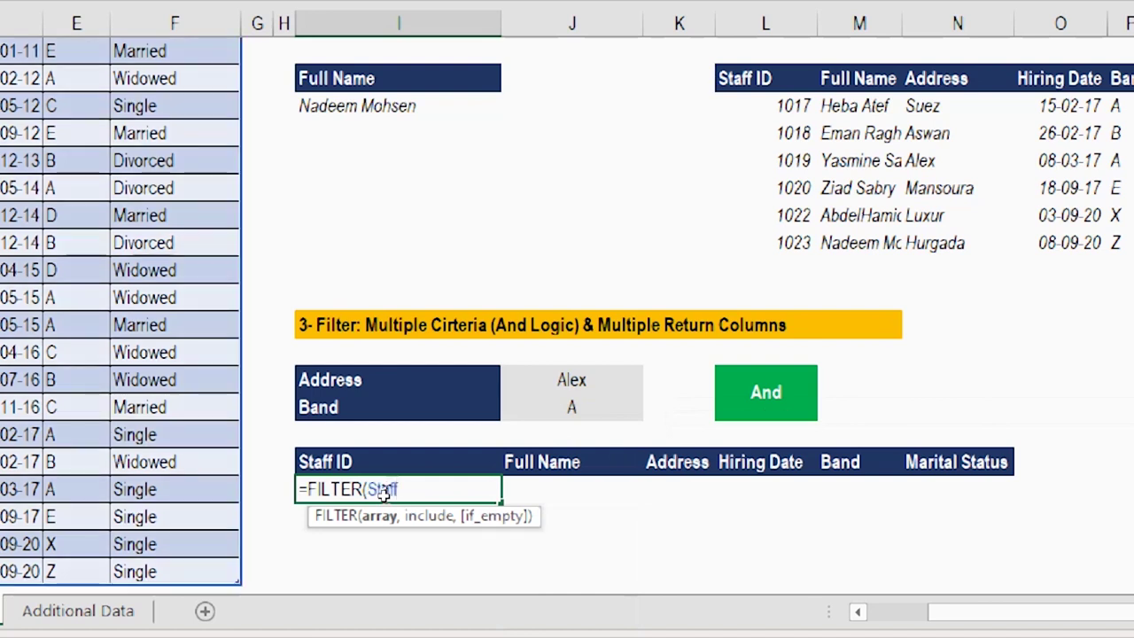
text(,)
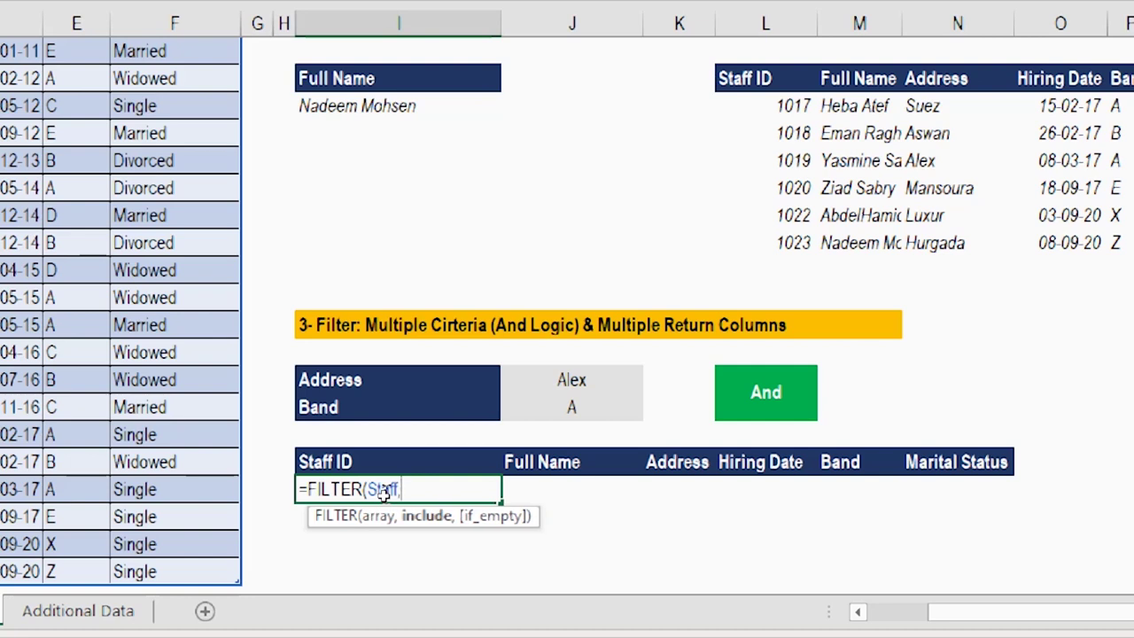
Add the first include condition in parentheses, (Staff[Address]=J16), to the FILTER formula in I20
text(()
text(sta)
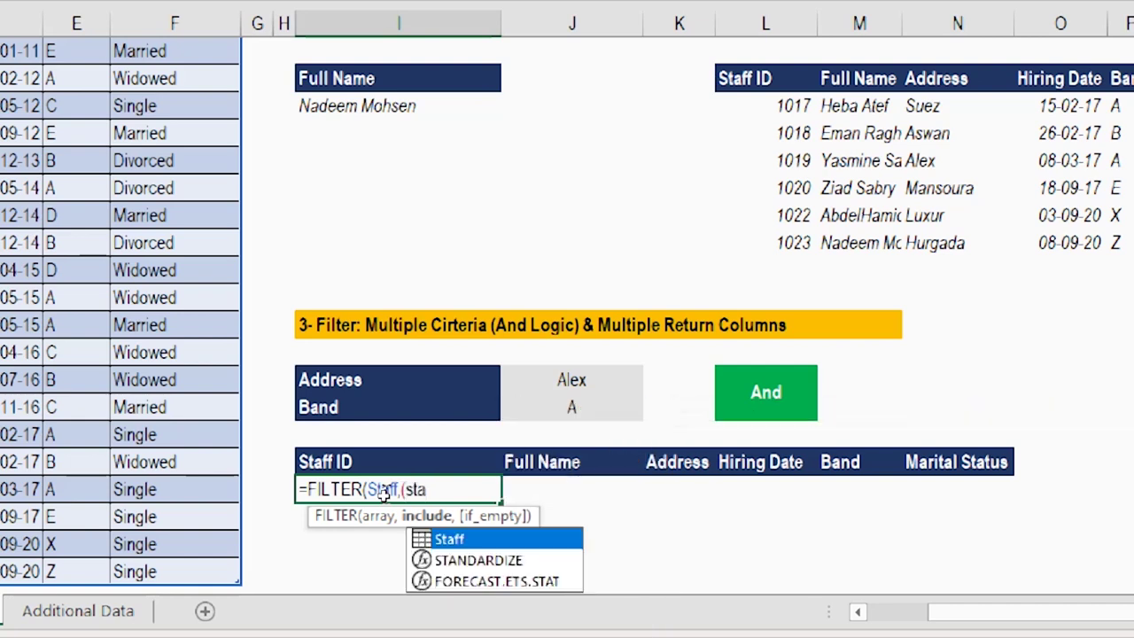
key(Tab)
text([)
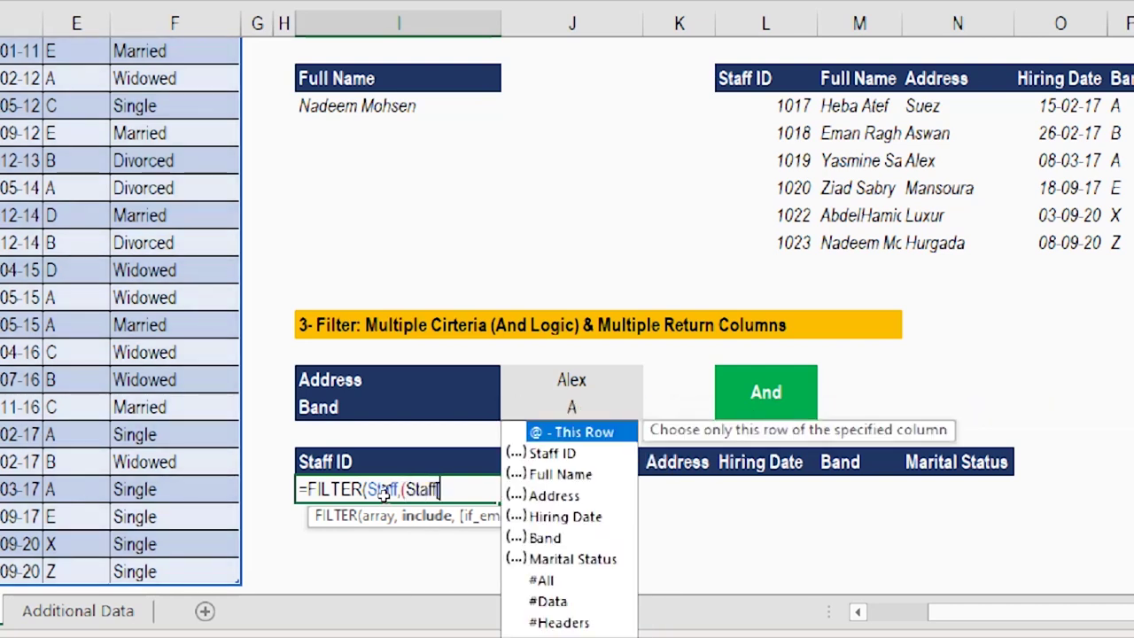
text(ad)
key(Tab)
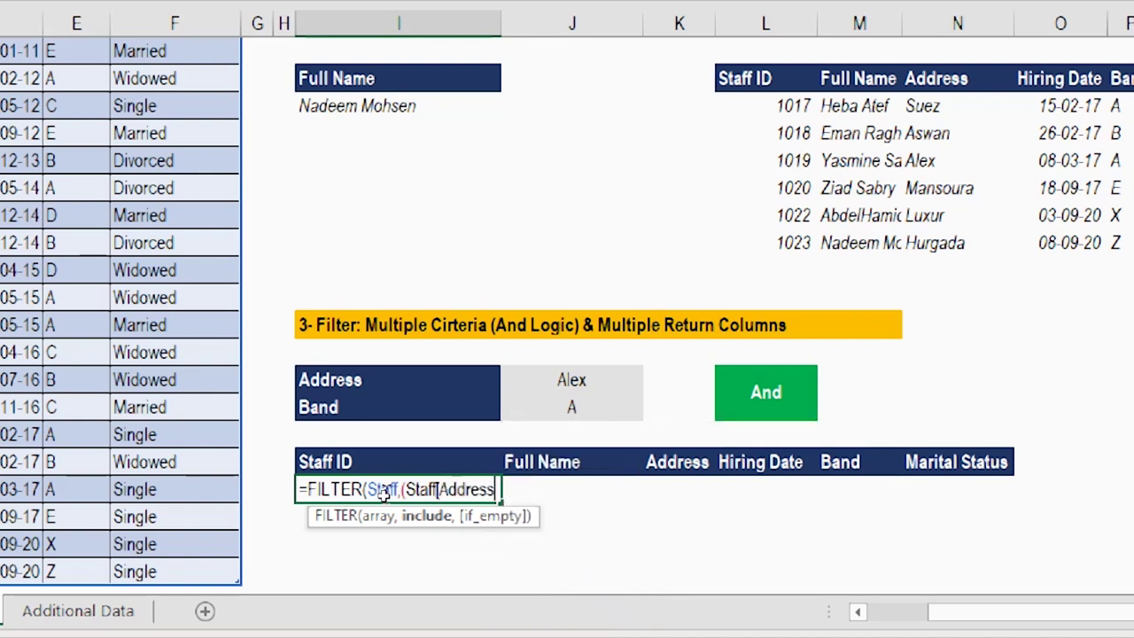
text(])
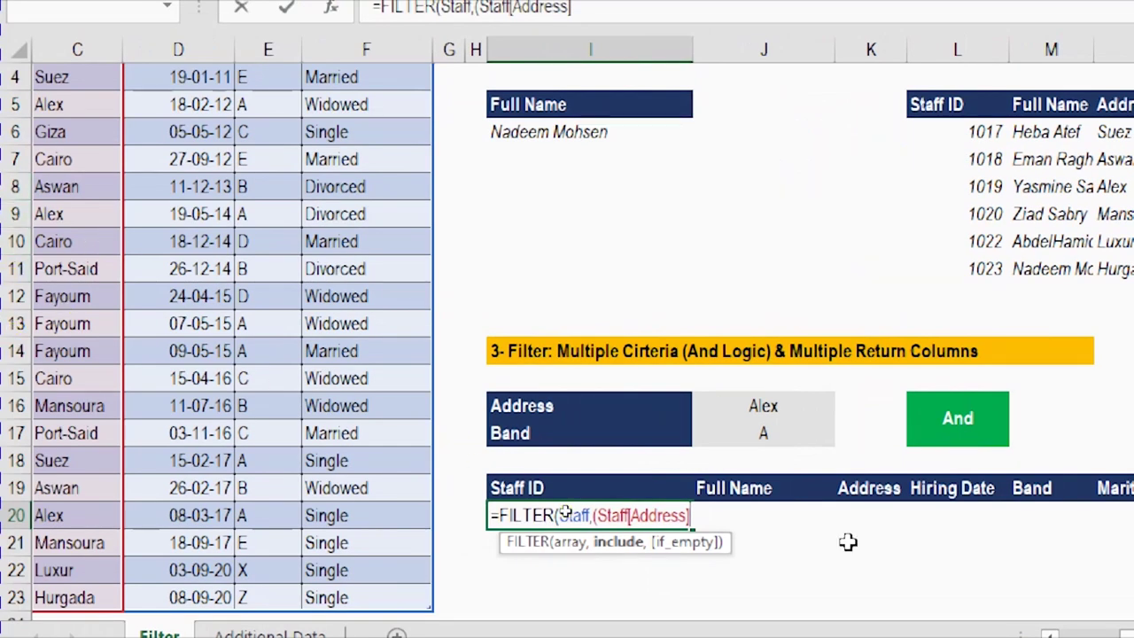
text(=)
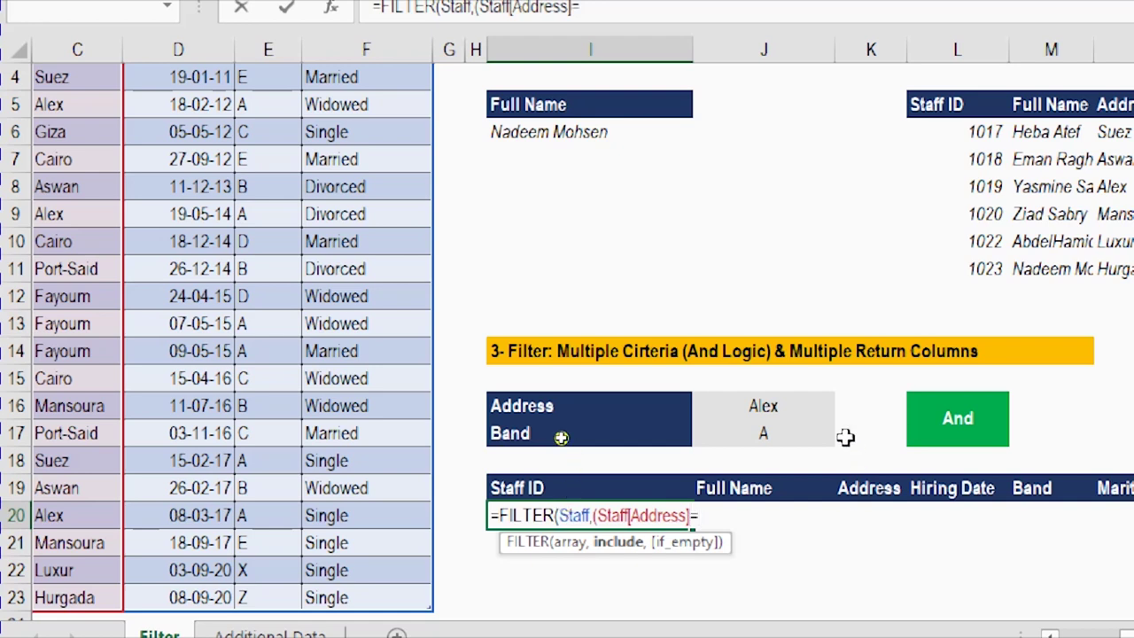
click(799, 406)
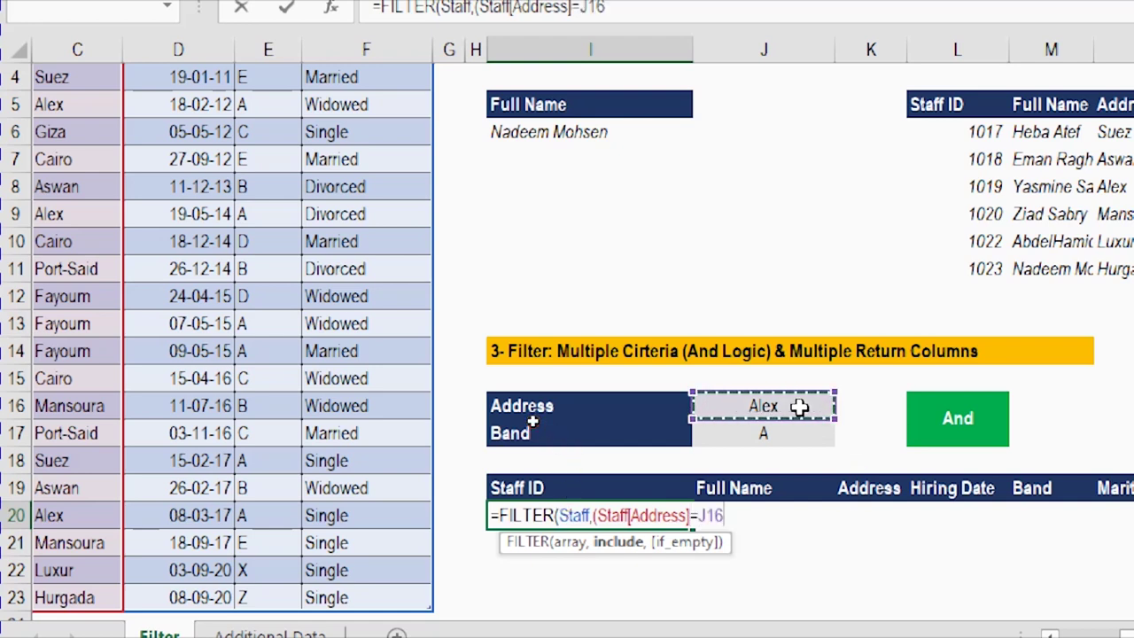
text())
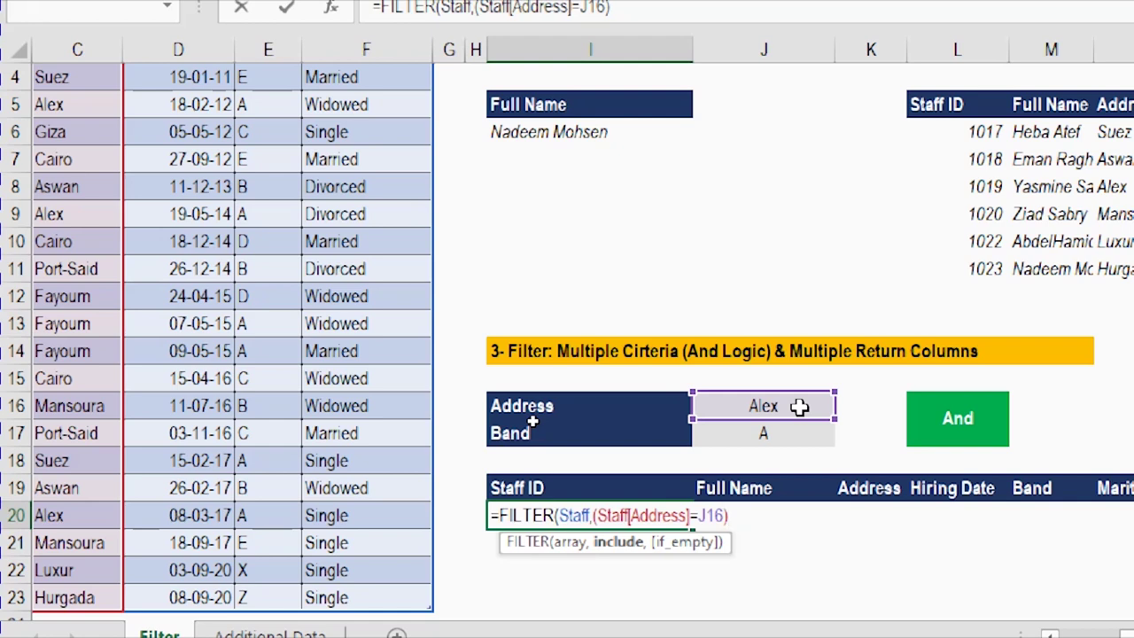
Multiply the Address condition by a second parenthesised condition, (Staff[Band]=J17), to apply AND logic in the I20 formula
text(*()
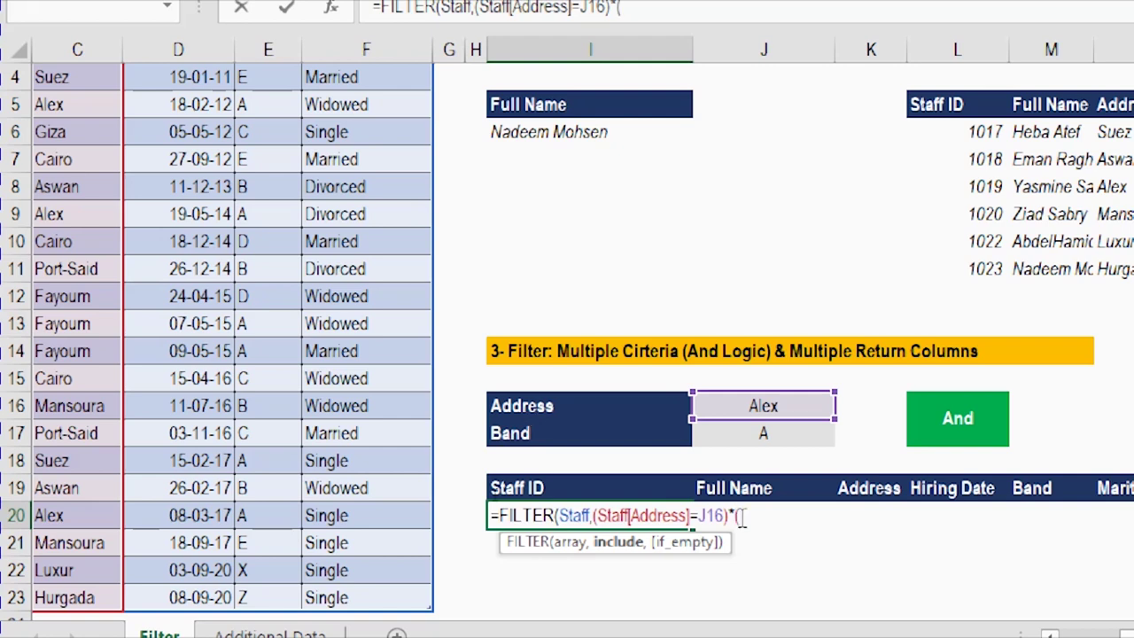
text(sta)
key(Tab)
text([)
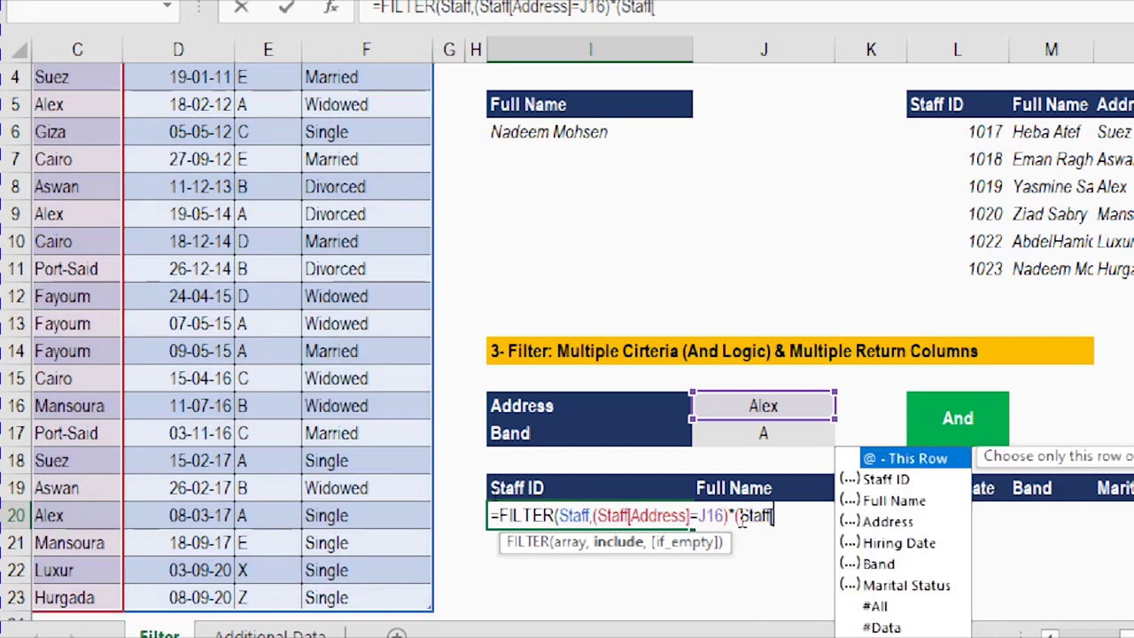
text(ba)
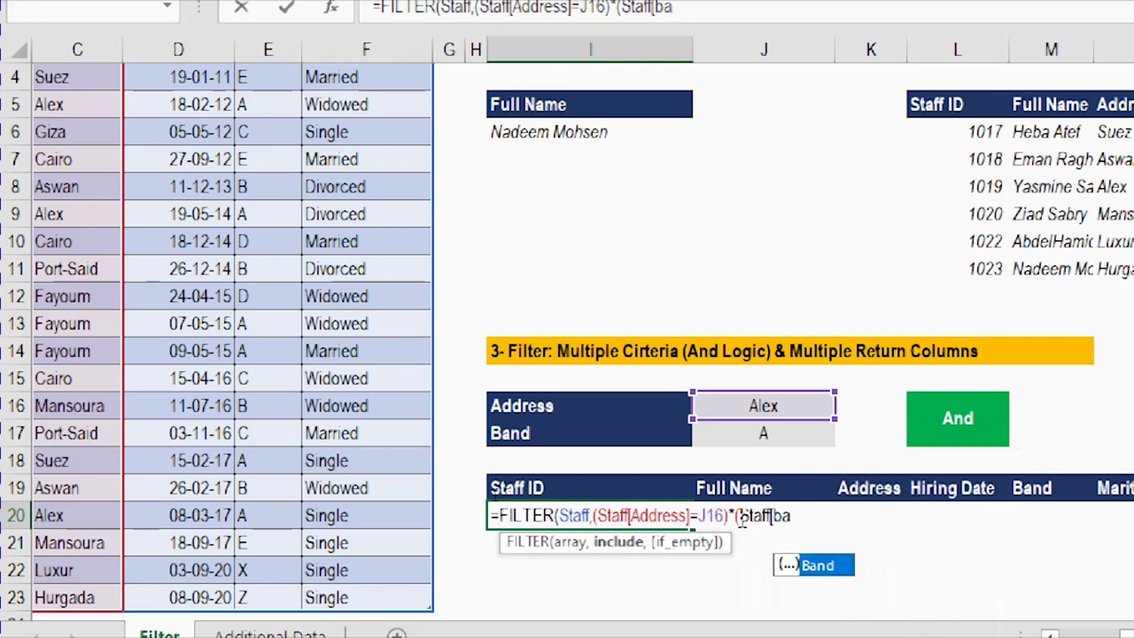
key(Tab)
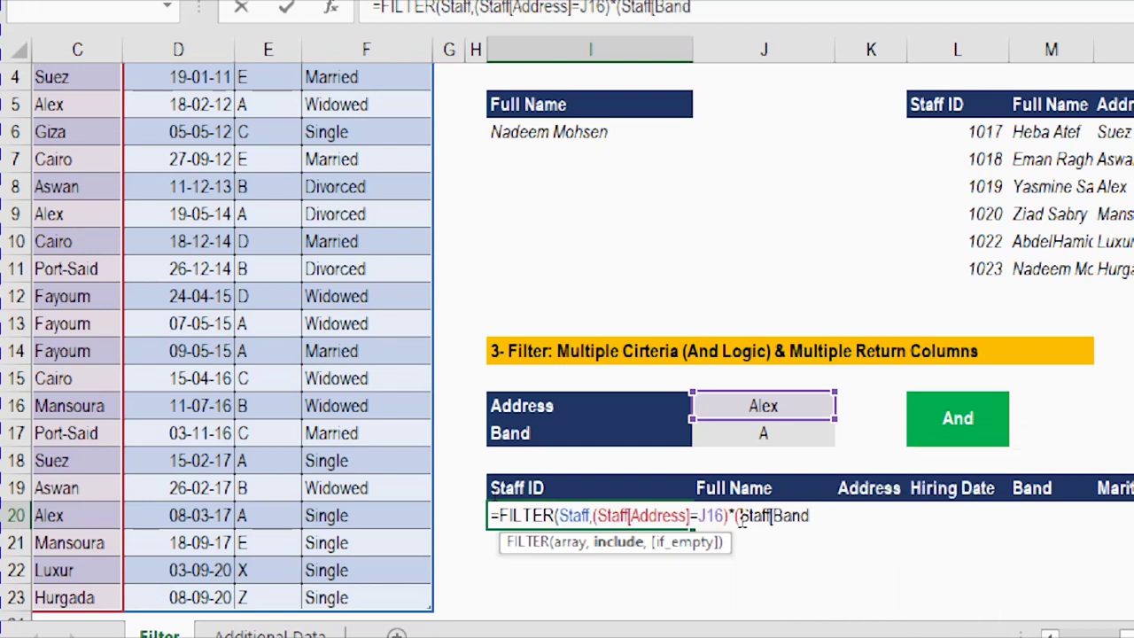
text(])
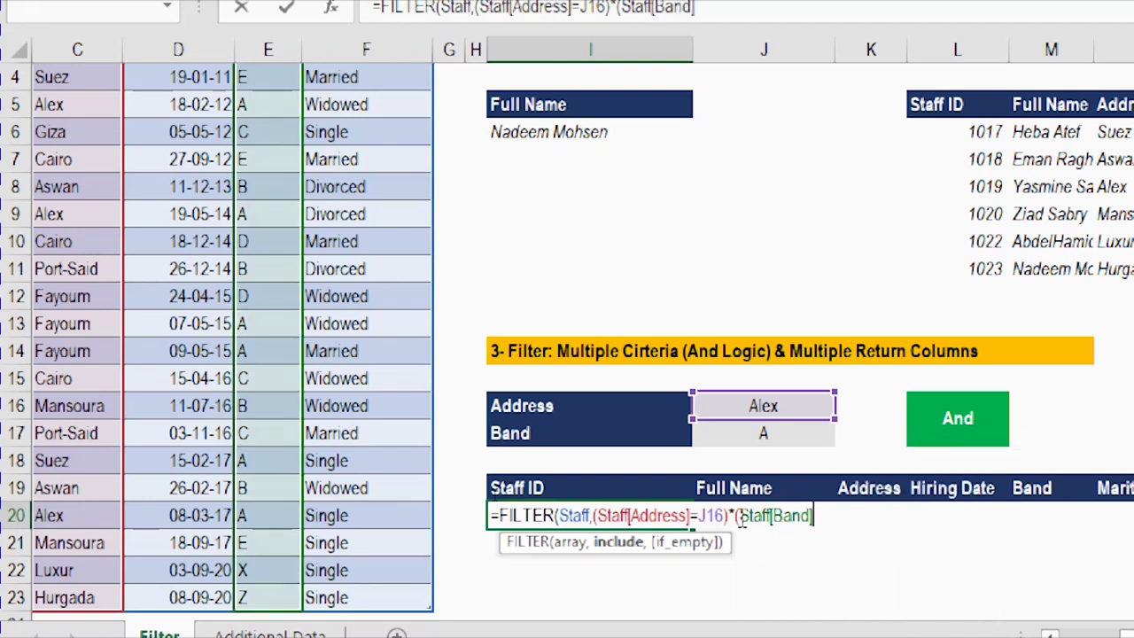
text(=)
click(768, 440)
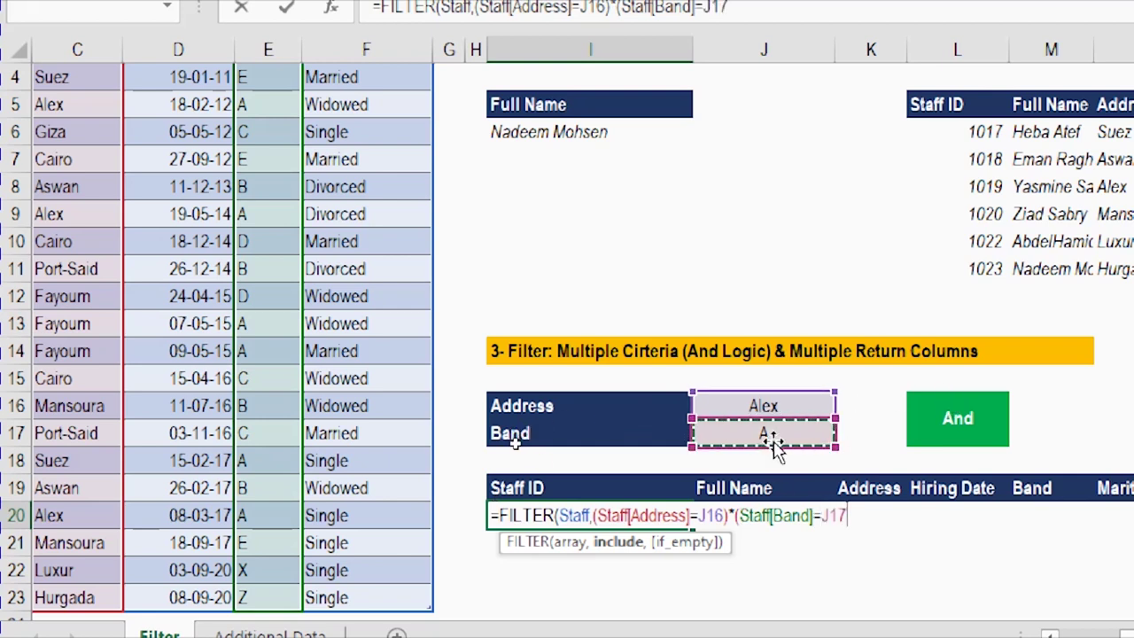
text())
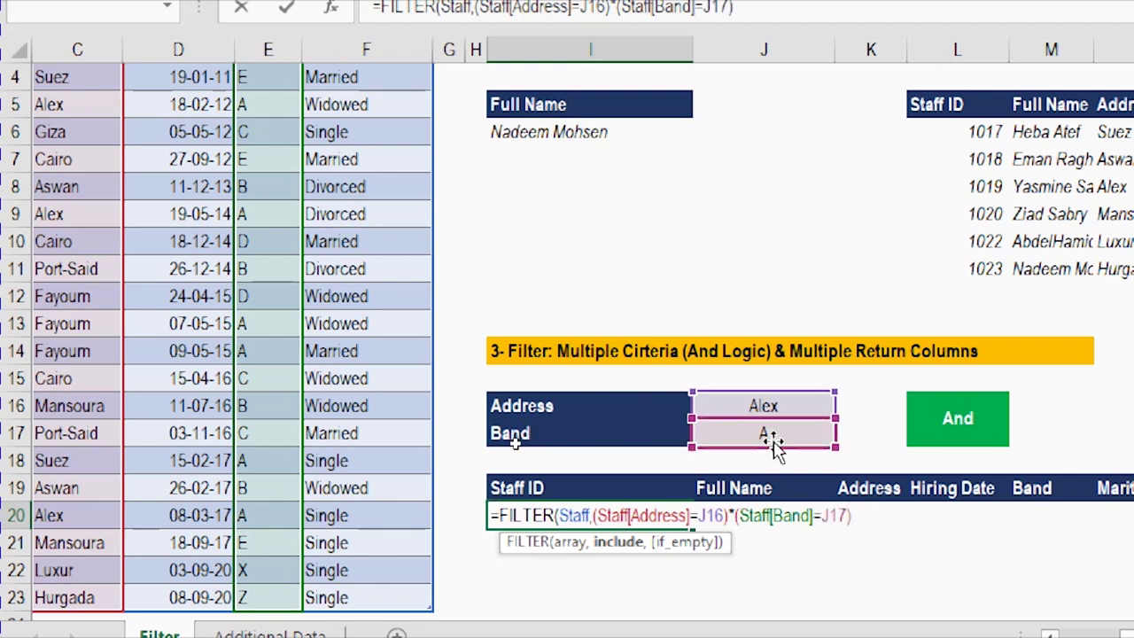
Finish the I20 FILTER formula with an empty string "" for if_empty, enter it, and check the returned Address and Band values
text(,"")
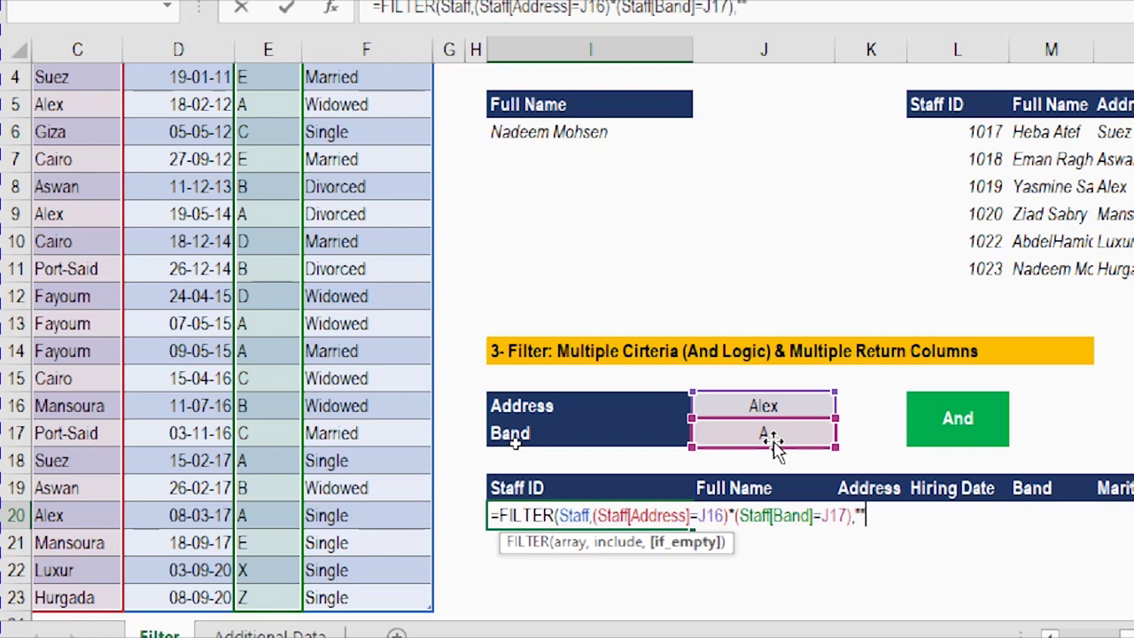
text())
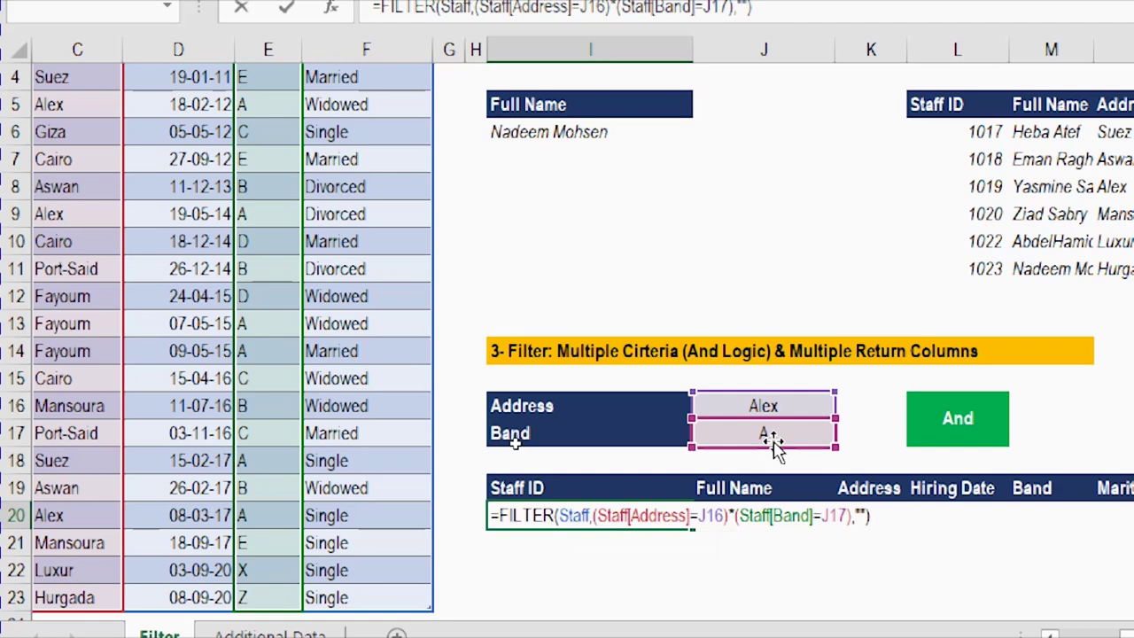
key(Return)
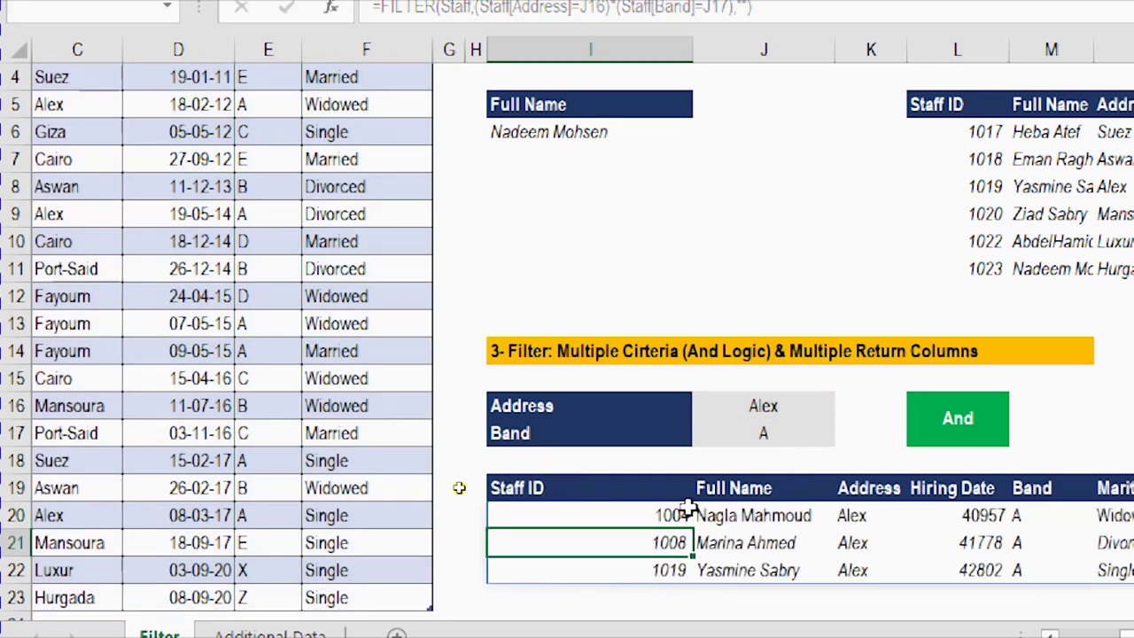
drag(850, 512, 860, 572)
drag(1018, 516, 1023, 564)
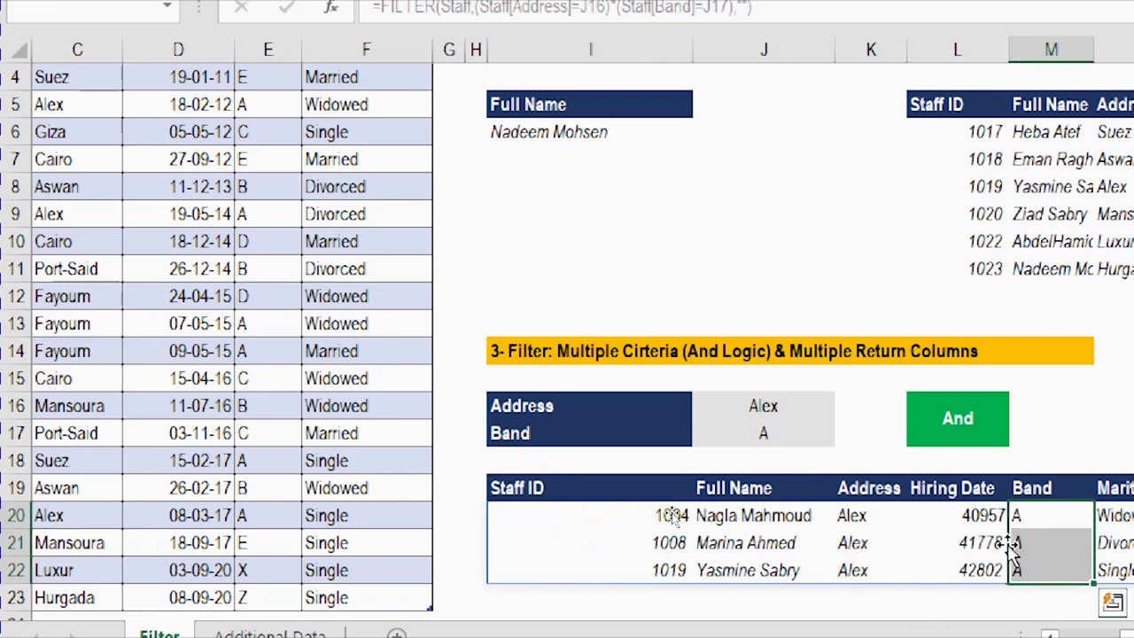
Change the third exercise's Address criterion in J16 to Suez and check the Band in the filtered result
click(797, 404)
text(Suez)
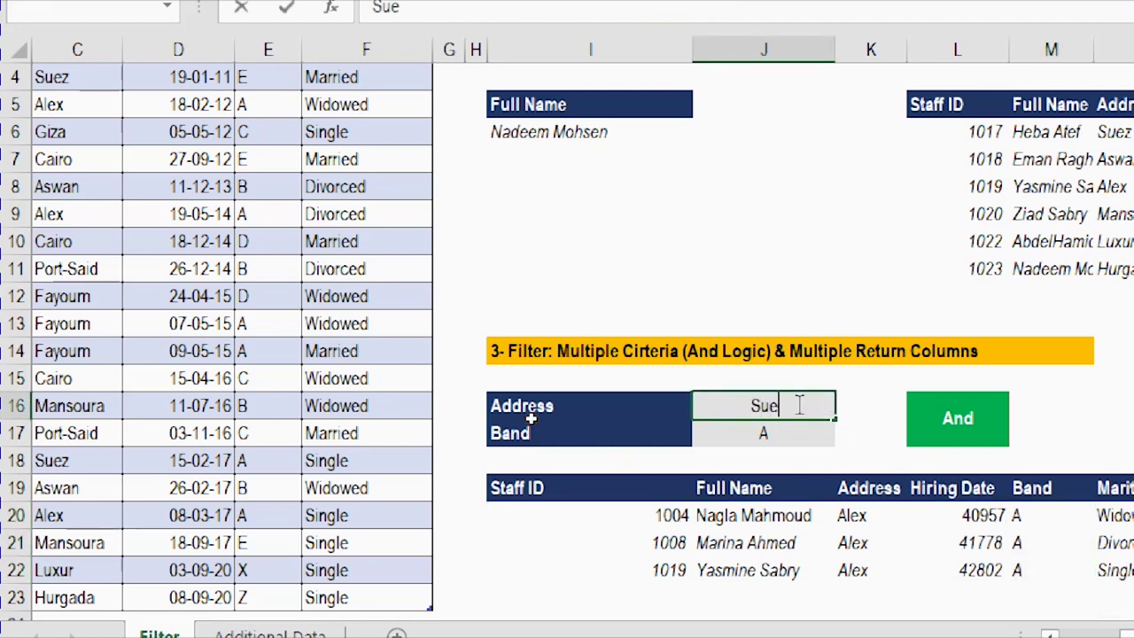
key(Return)
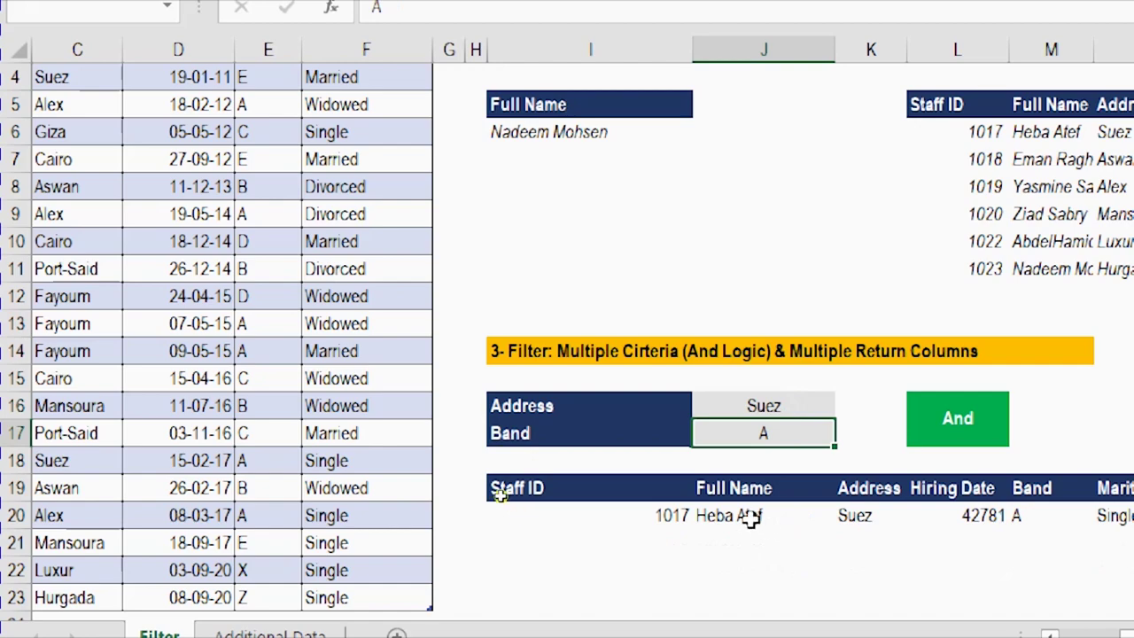
click(1030, 515)
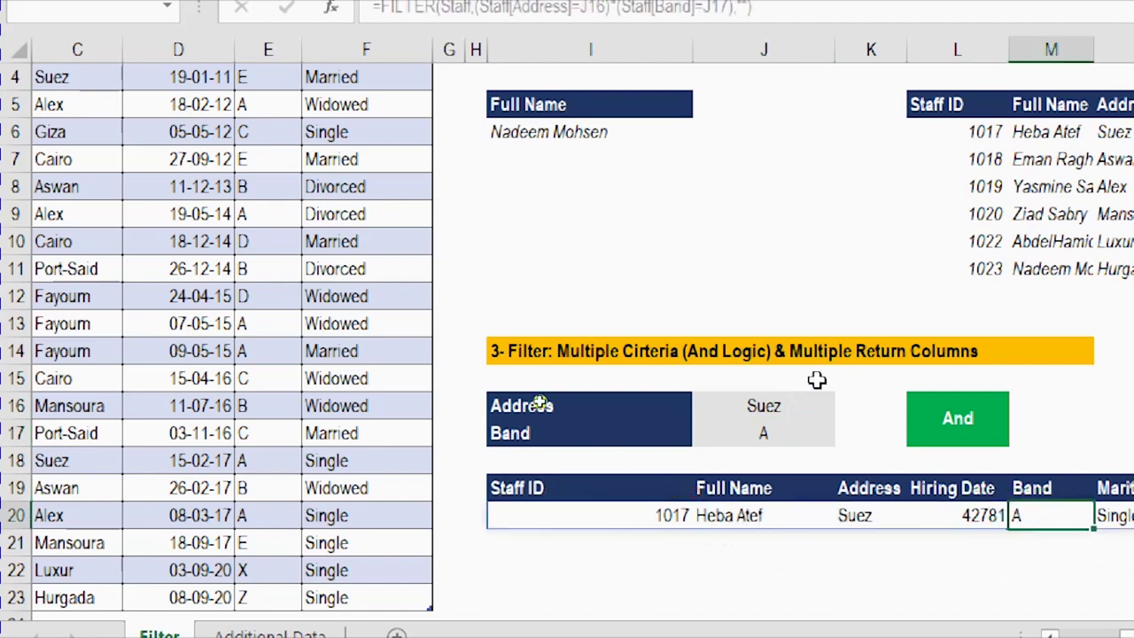
click(971, 419)
Fill in the fourth exercise's OR criteria: Address Giza in J29 and Hired Before 31/12/2015 in J30
scroll(738, 351, down, 4)
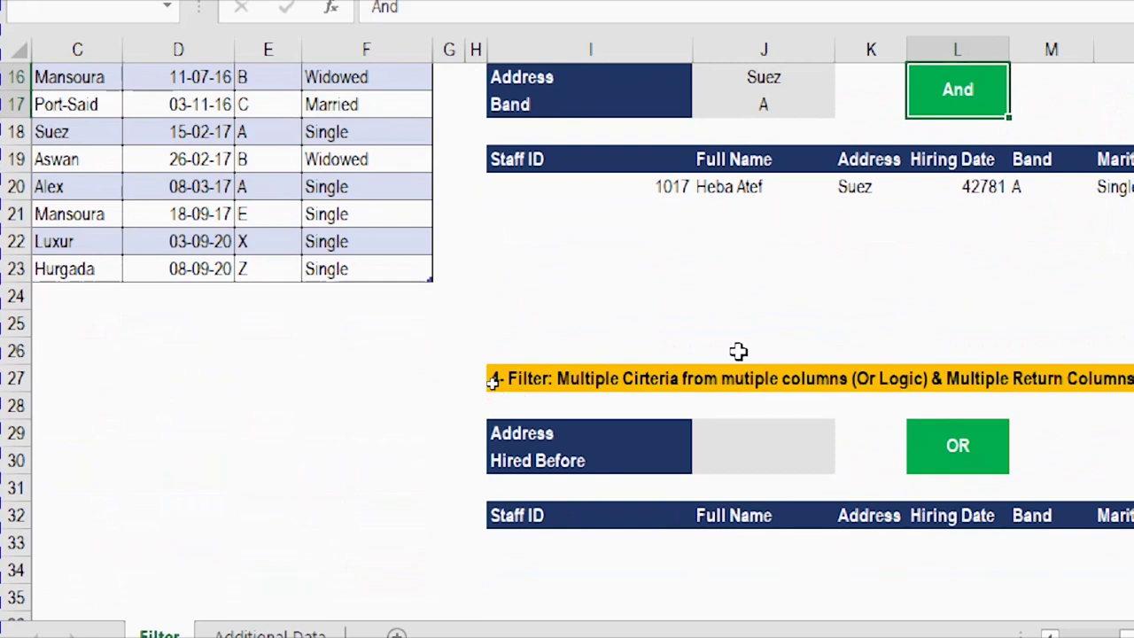
click(763, 437)
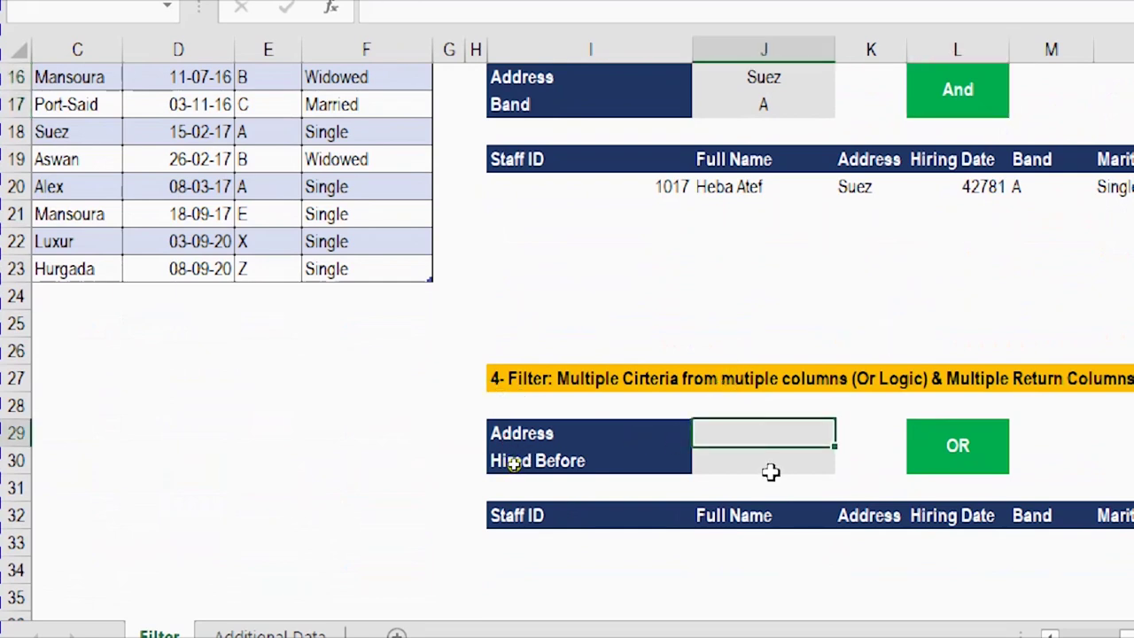
scroll(811, 466, up, 1)
text(G)
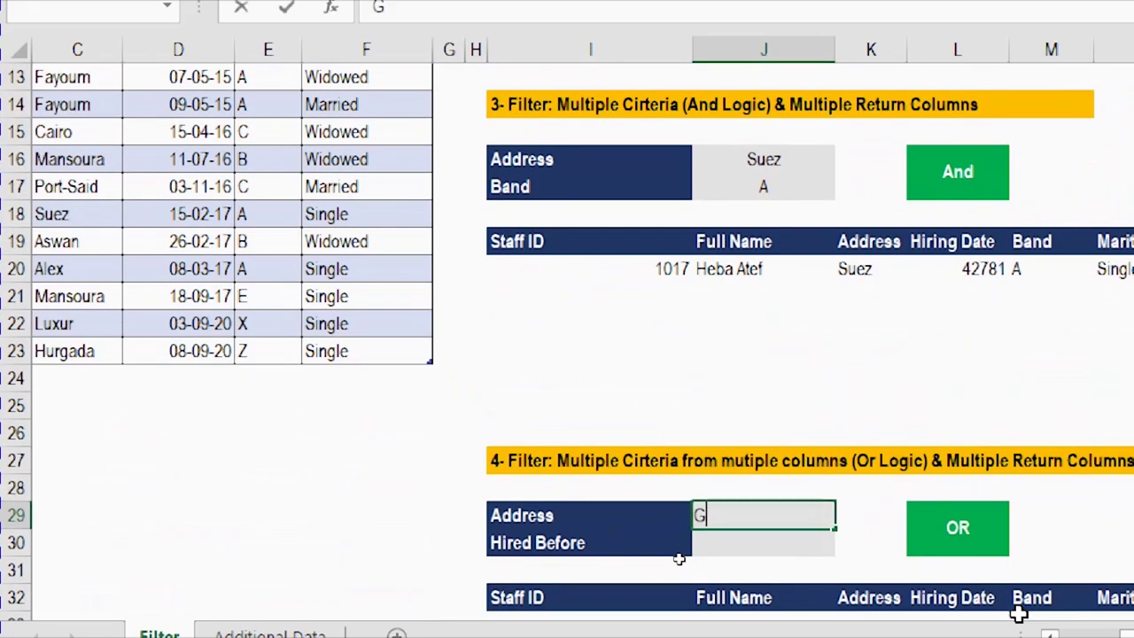
text(iza)
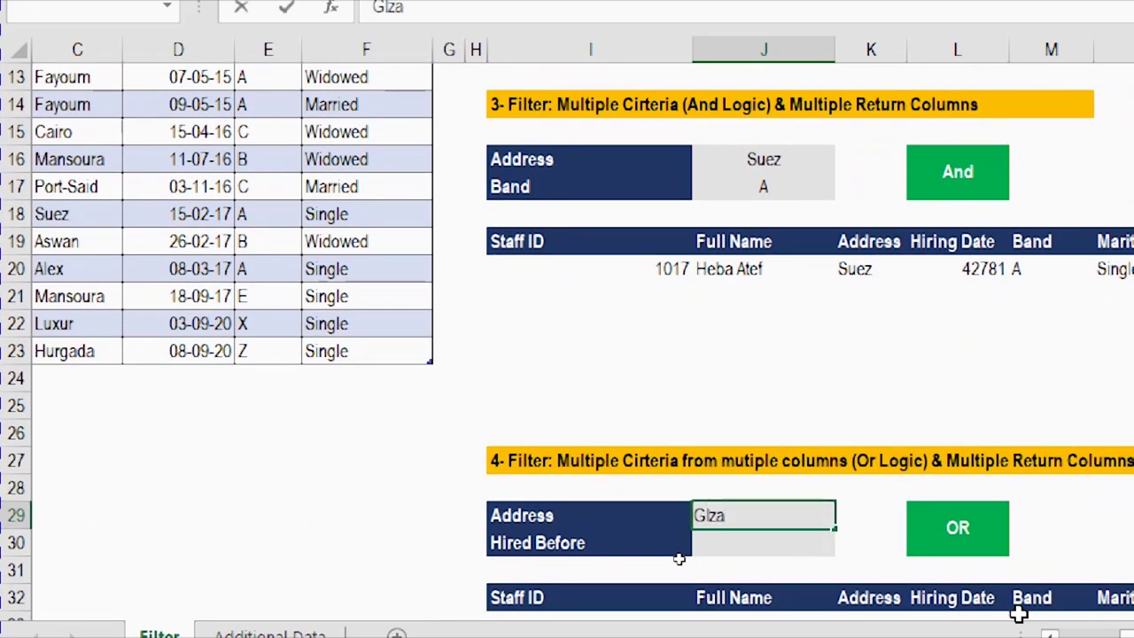
key(Return)
text(31/12/2015)
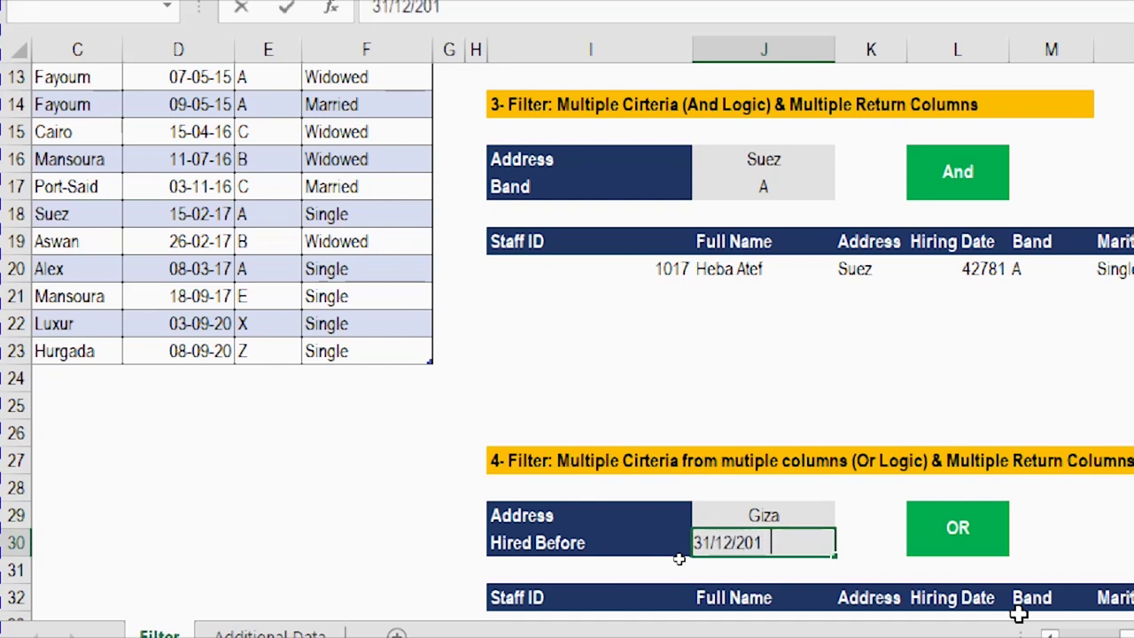
key(Return)
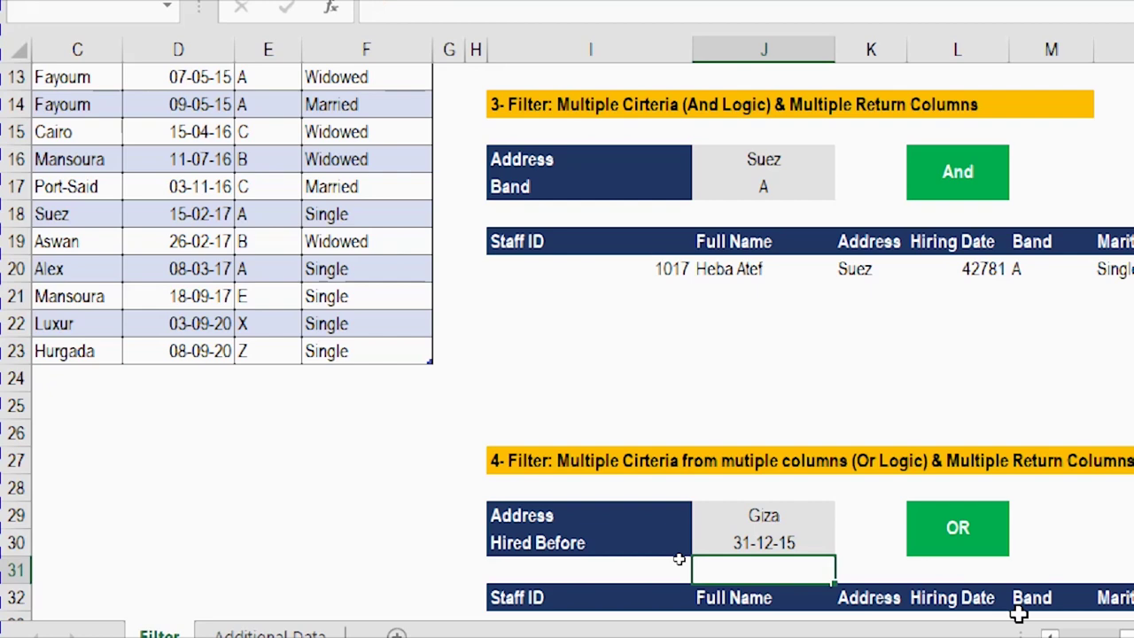
Start a FILTER formula in I33 with the whole Staff table as the array
key(Down)
key(Down)
key(Left)
text(=fil)
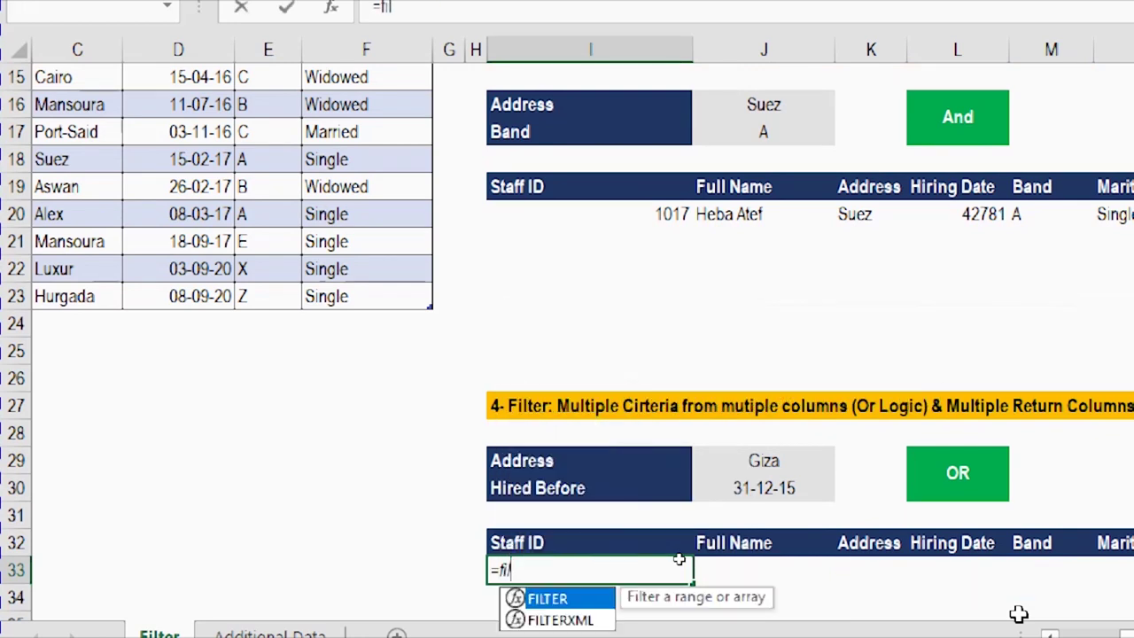
key(Tab)
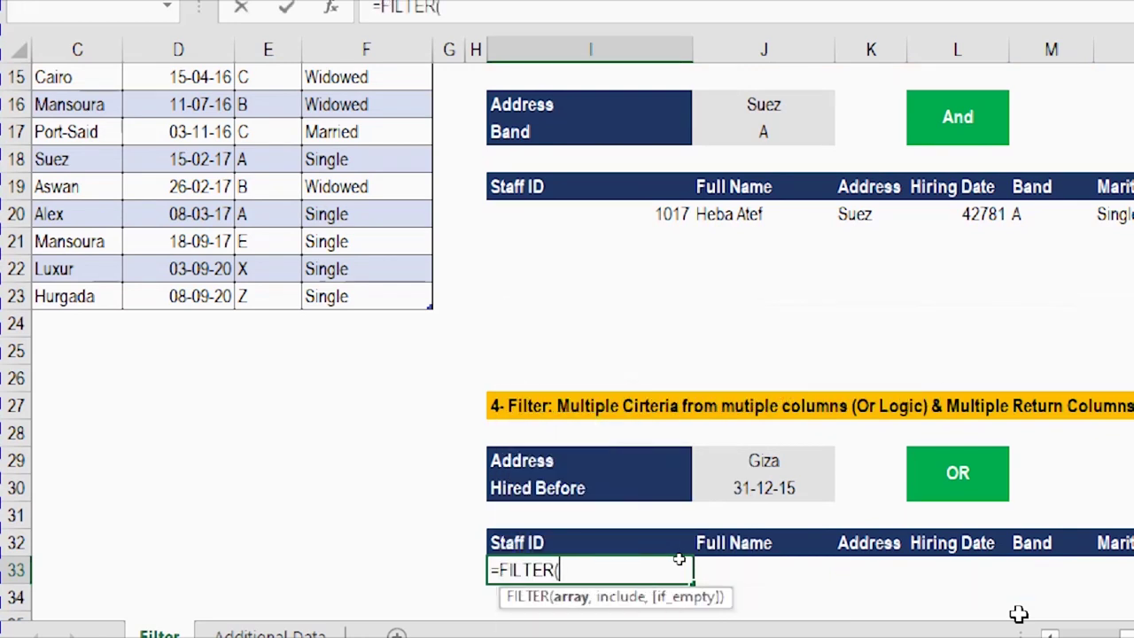
text(sta)
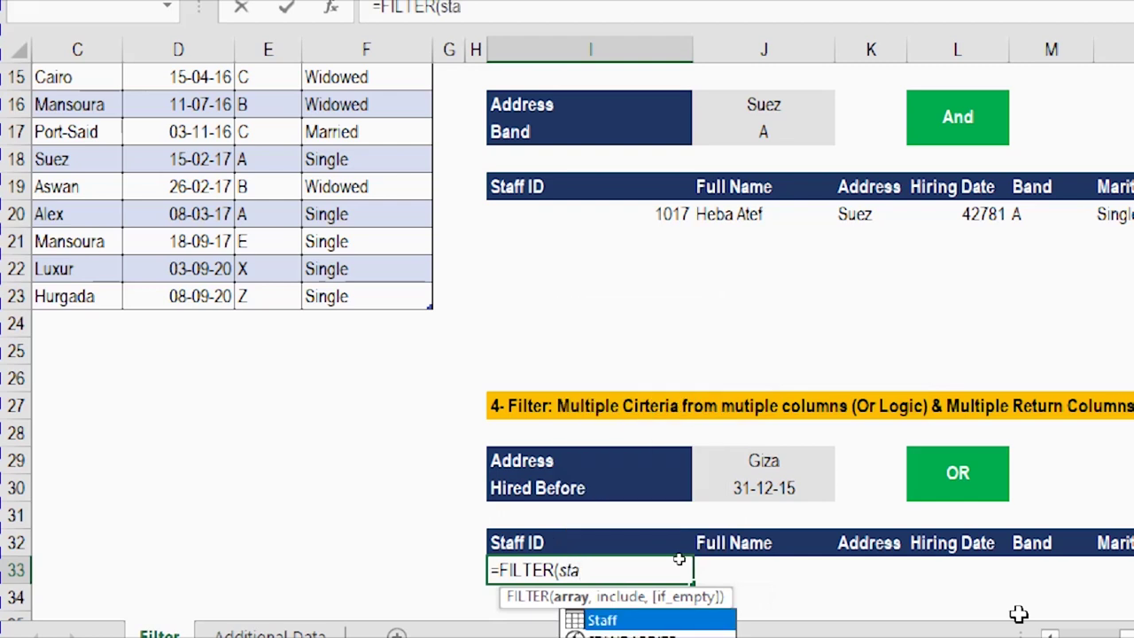
key(Tab)
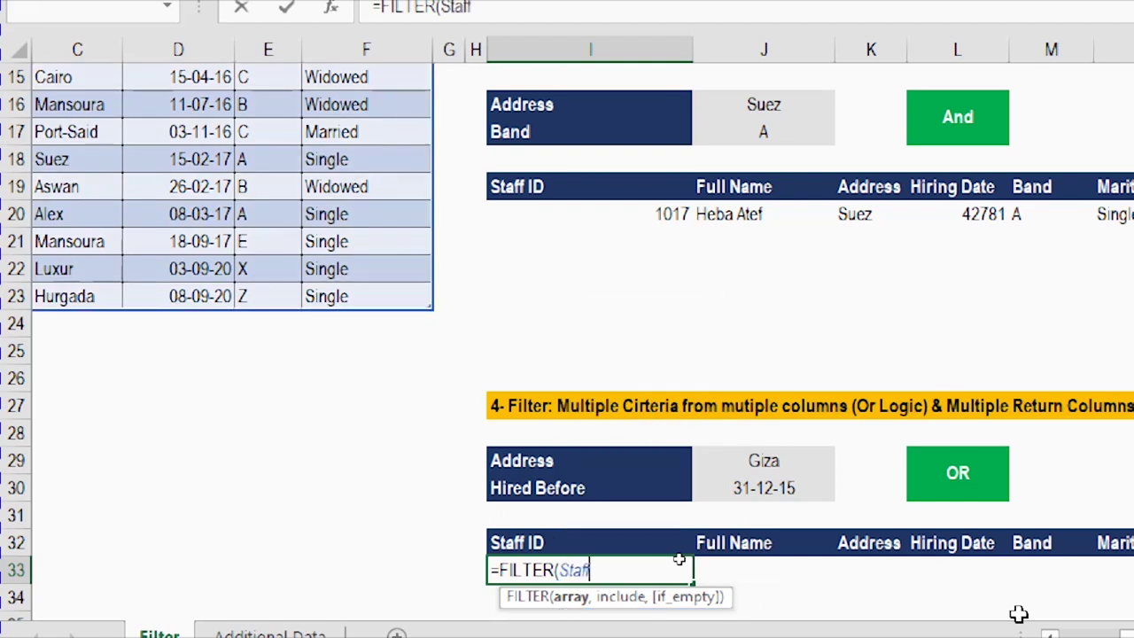
text(,)
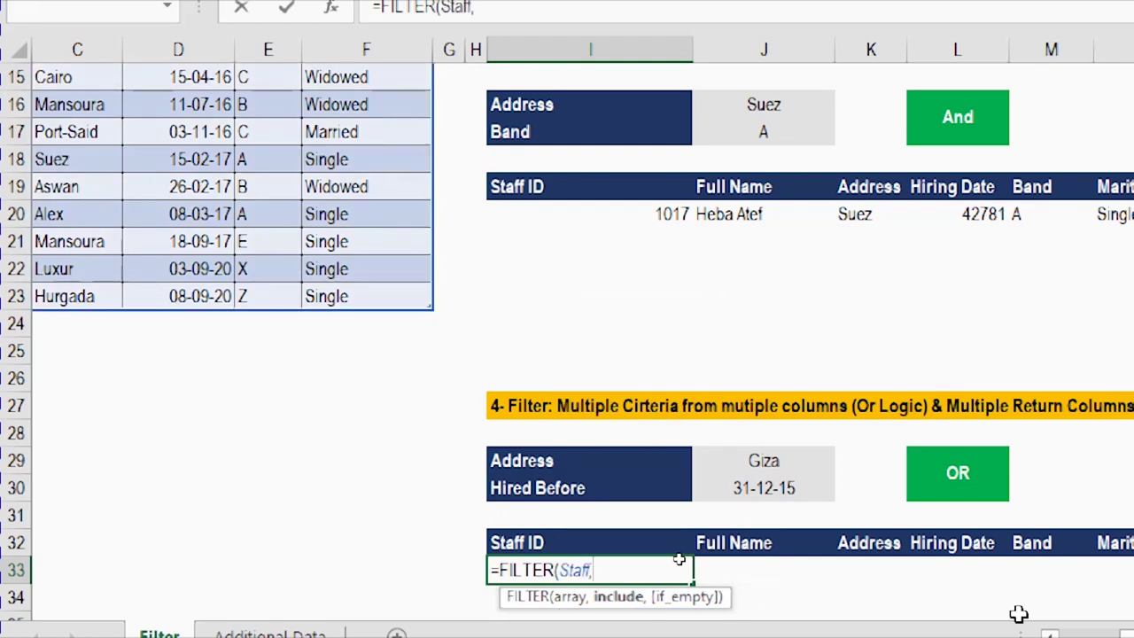
Add the first include condition in parentheses, (Staff[Address]=J29), to the FILTER formula in I33
text((sta)
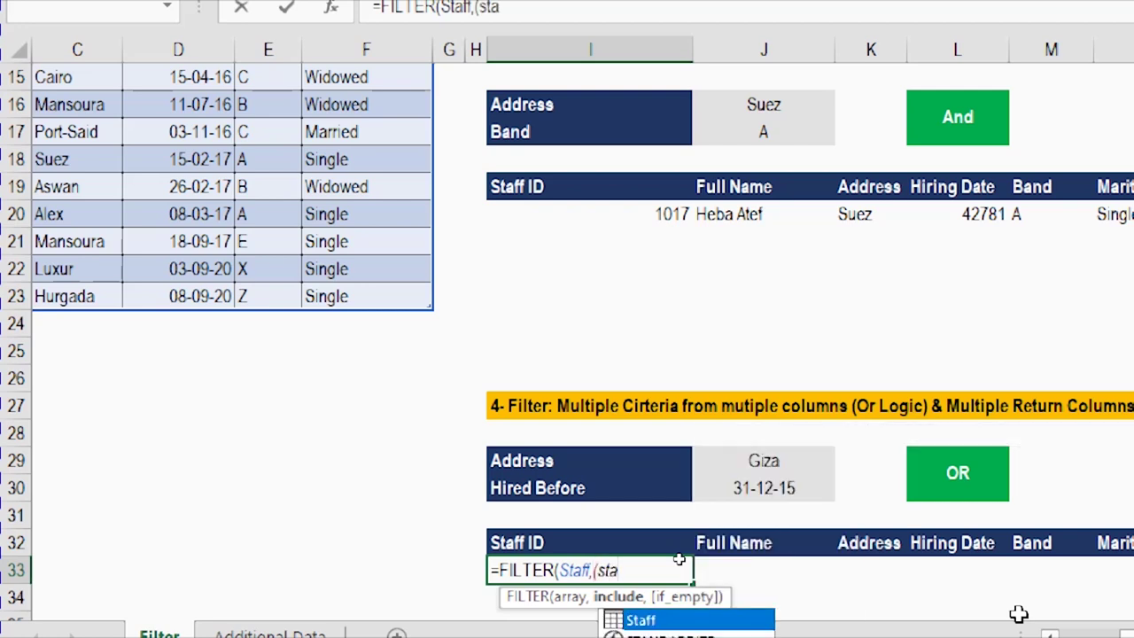
key(Tab)
text([)
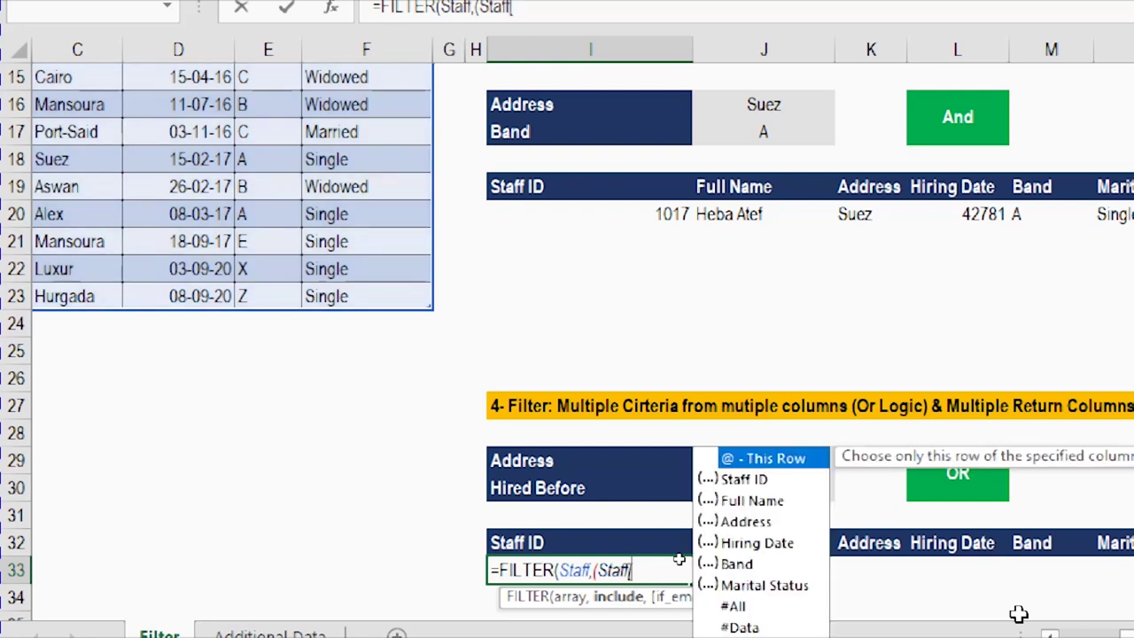
text(ad)
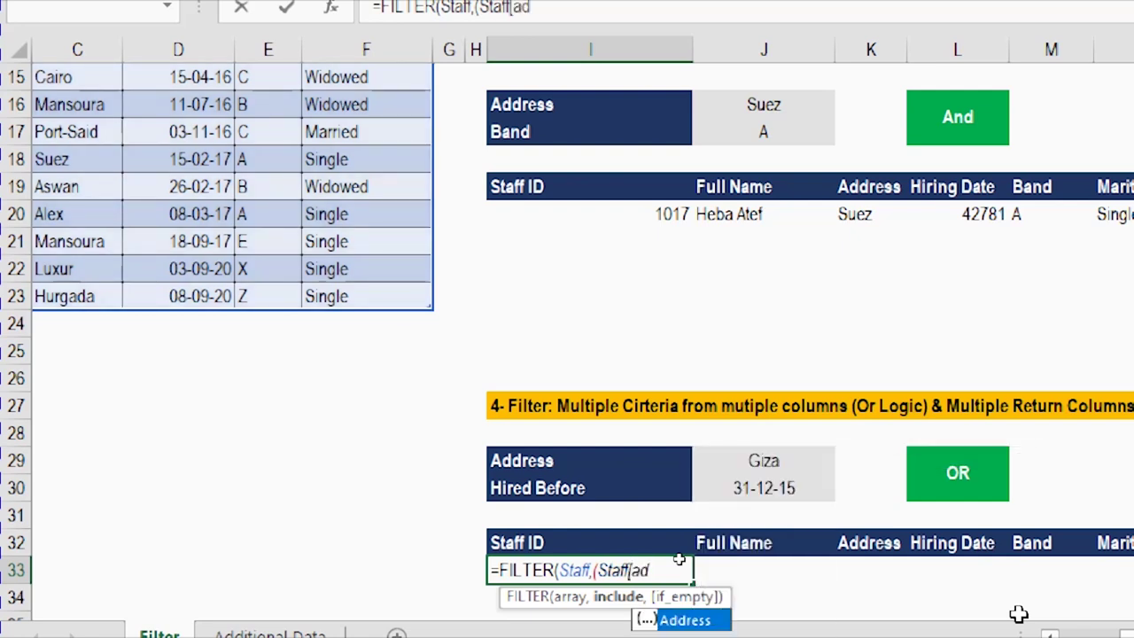
key(Tab)
text(])
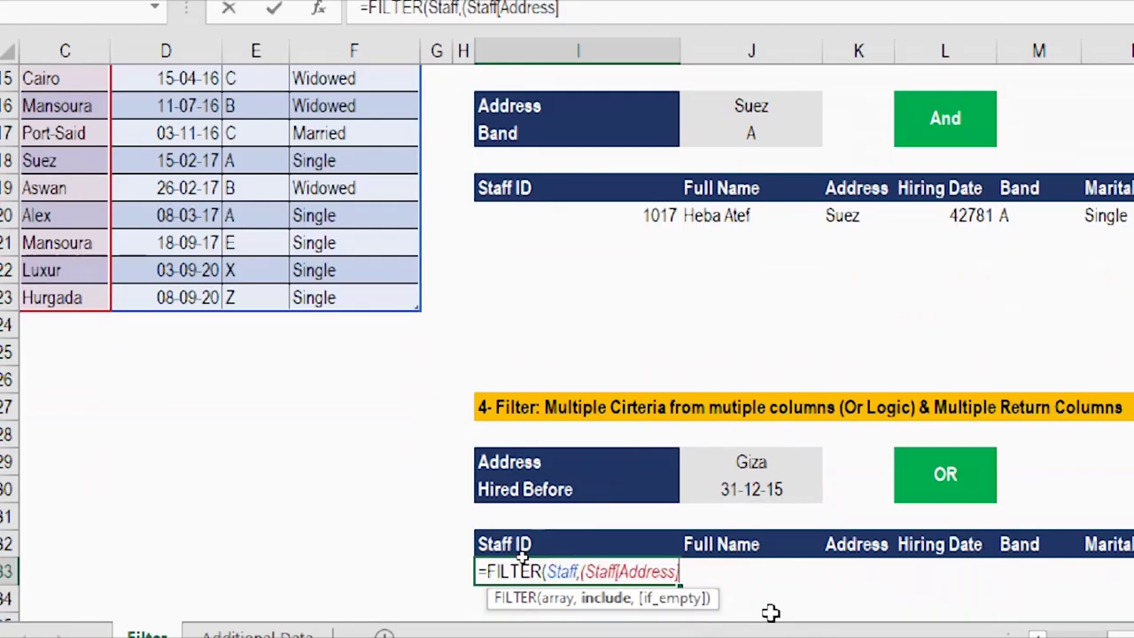
text(=)
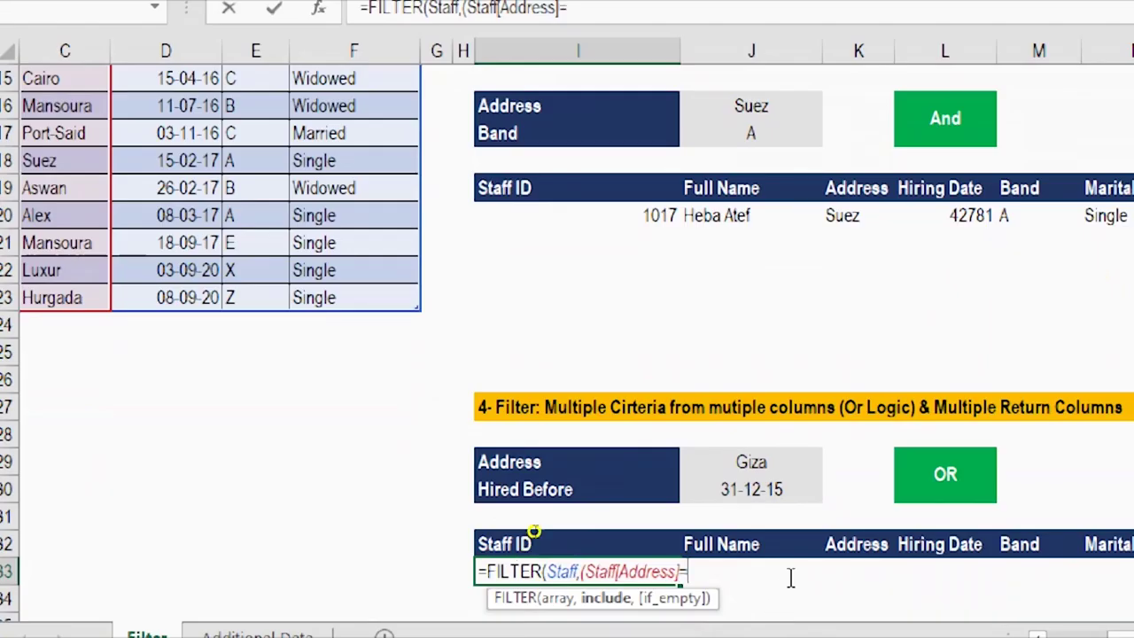
click(779, 468)
text())
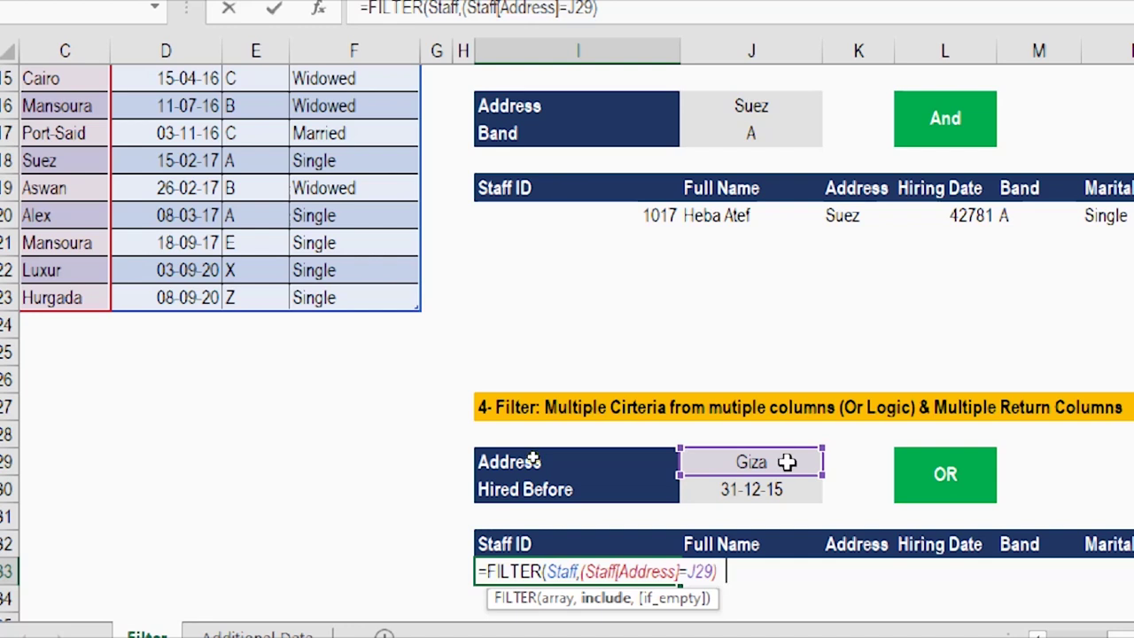
Apply OR logic in the I33 formula by adding, with a plus sign, the second condition (Staff[Hiring Date]<J30)
text(()
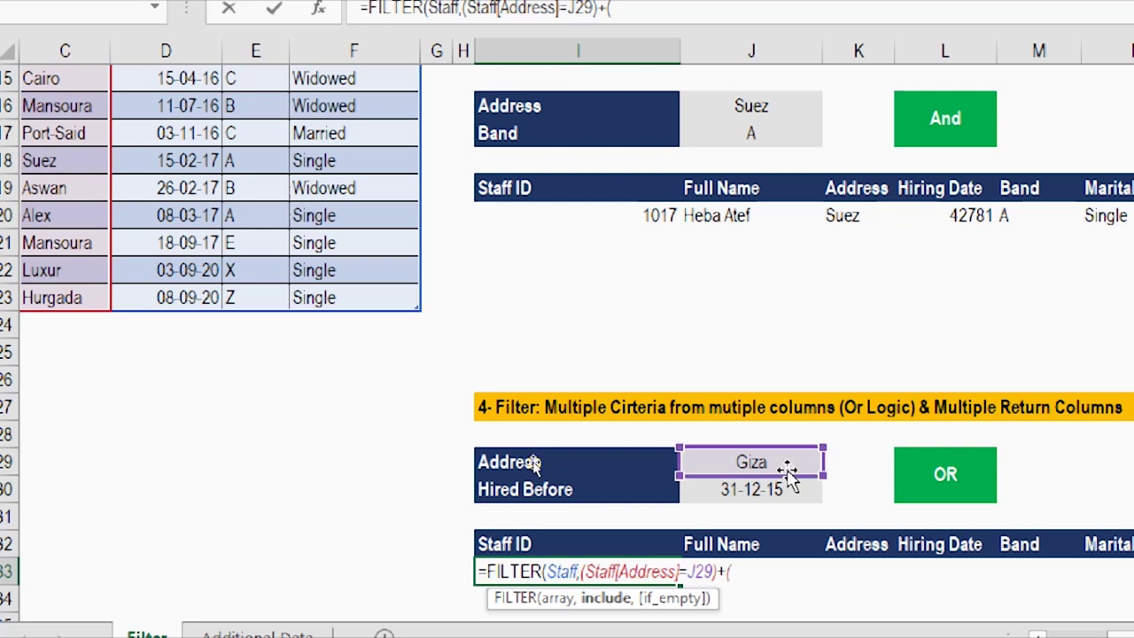
text(sta)
key(Tab)
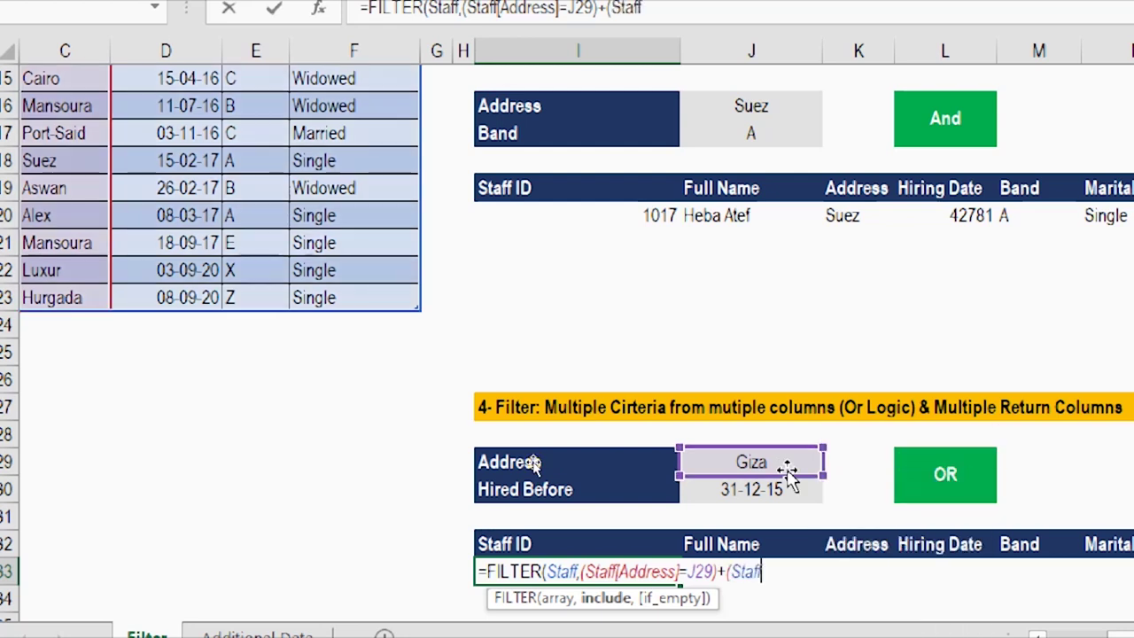
text([)
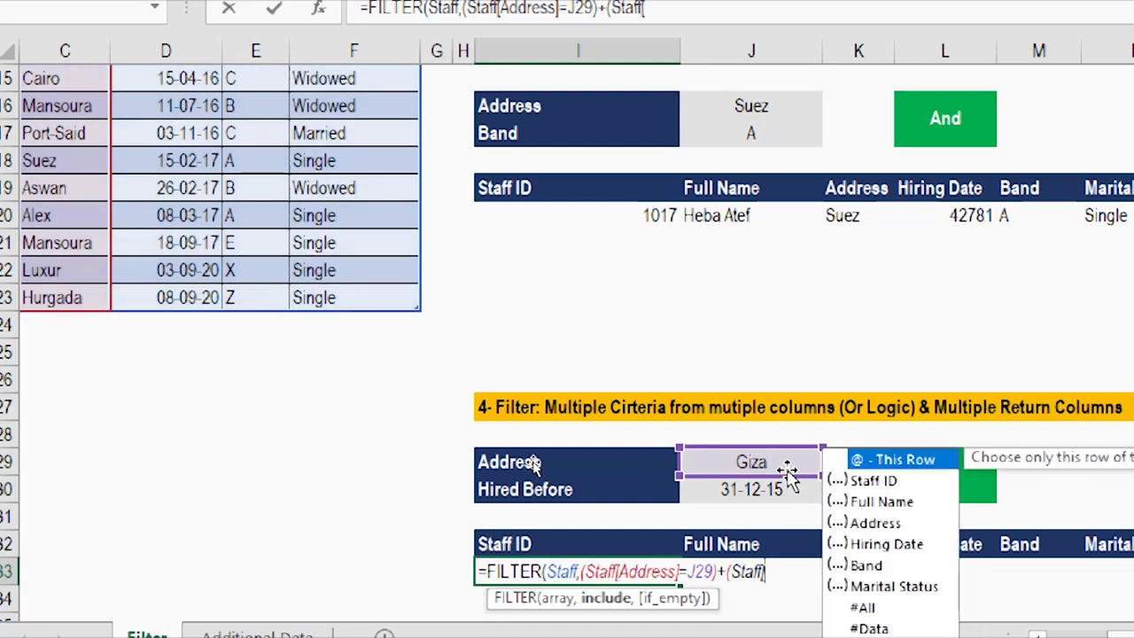
double_click(877, 544)
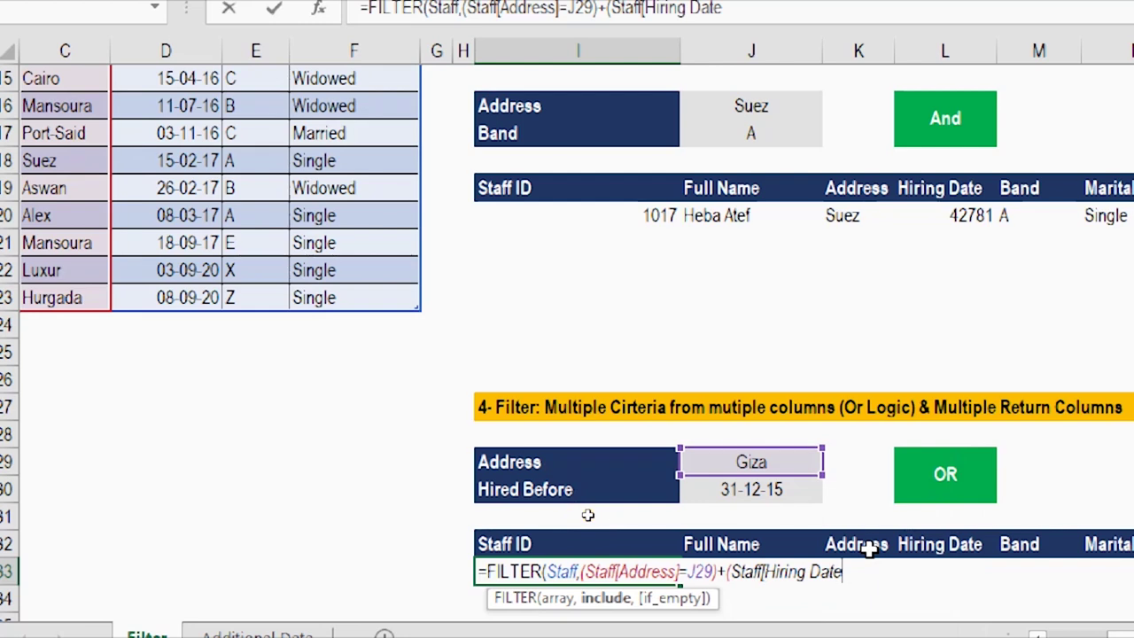
text(])
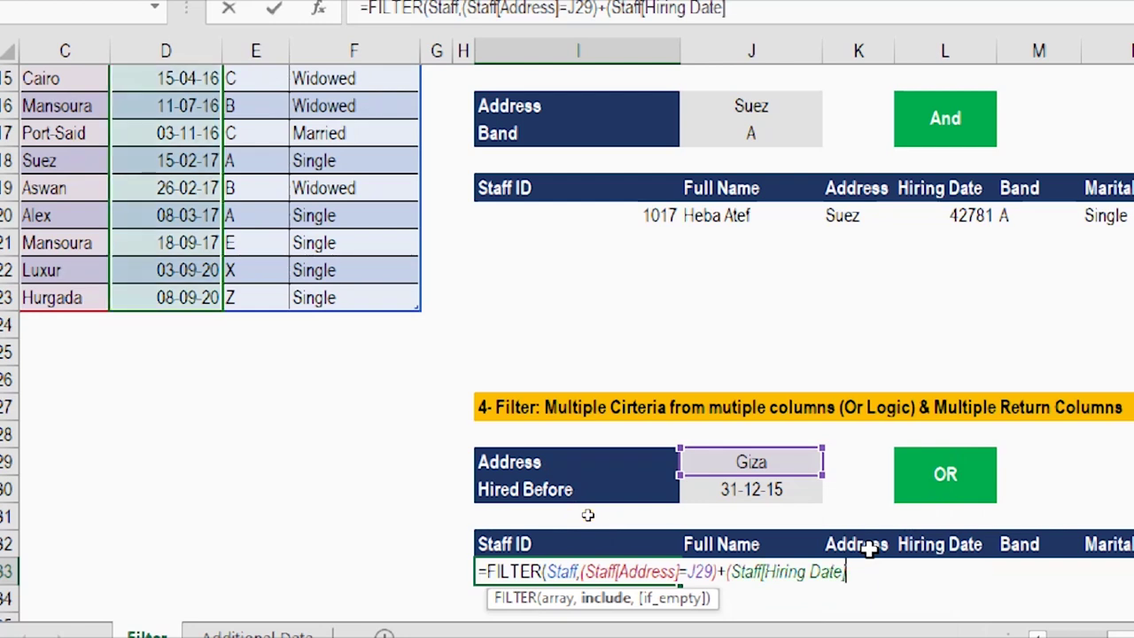
text(<)
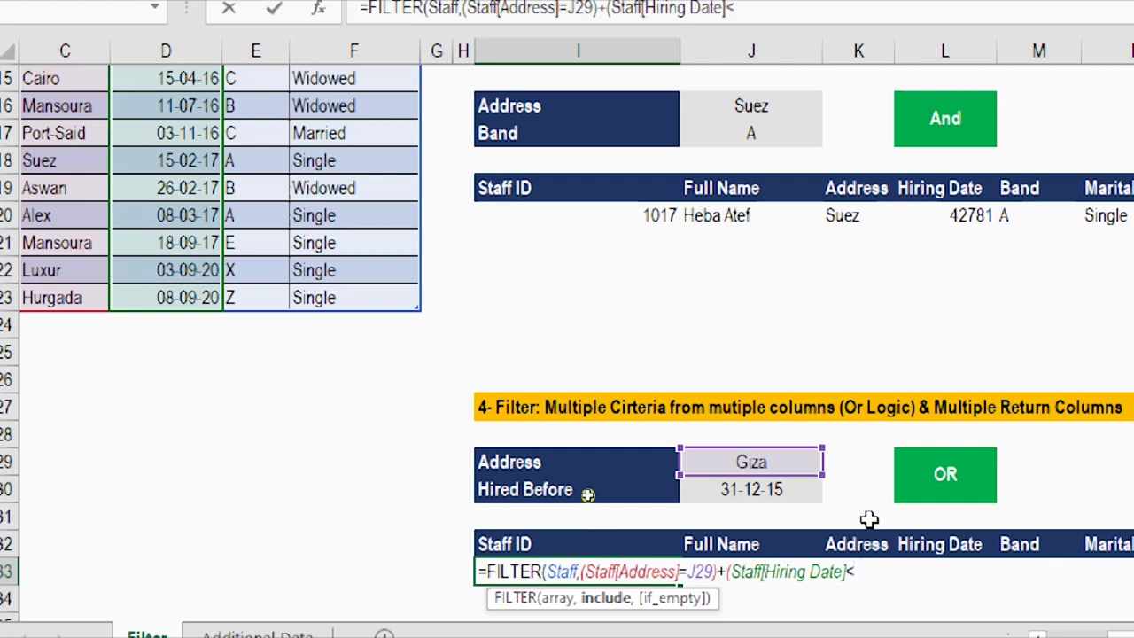
click(735, 492)
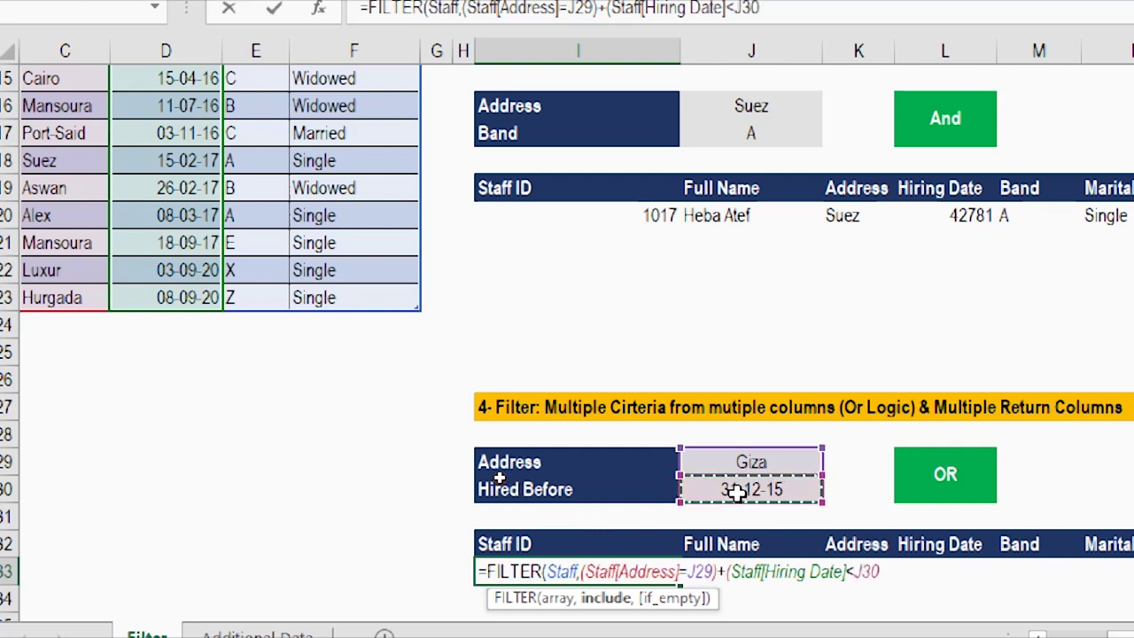
text())
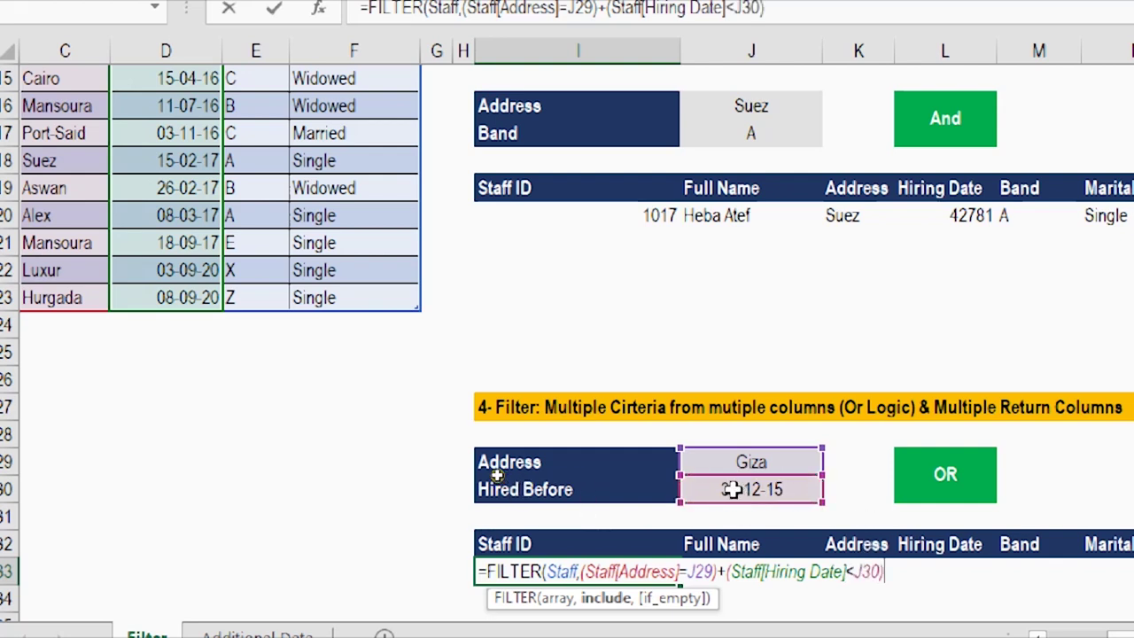
Set the if_empty argument to an empty string "" and enter the completed FILTER formula in I33
text(,"")
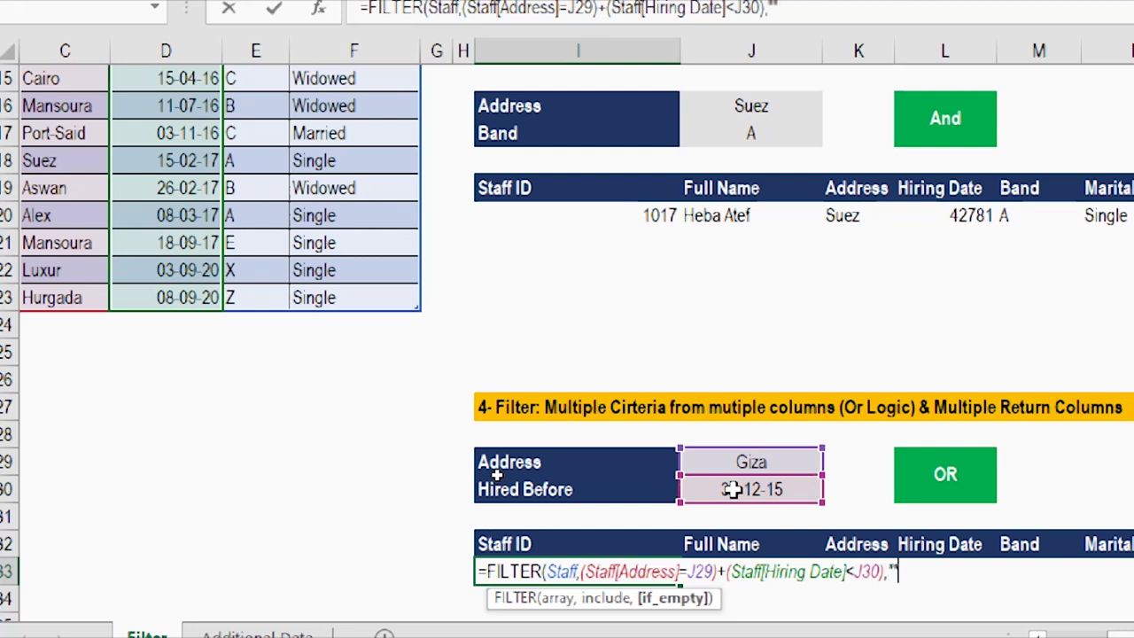
text())
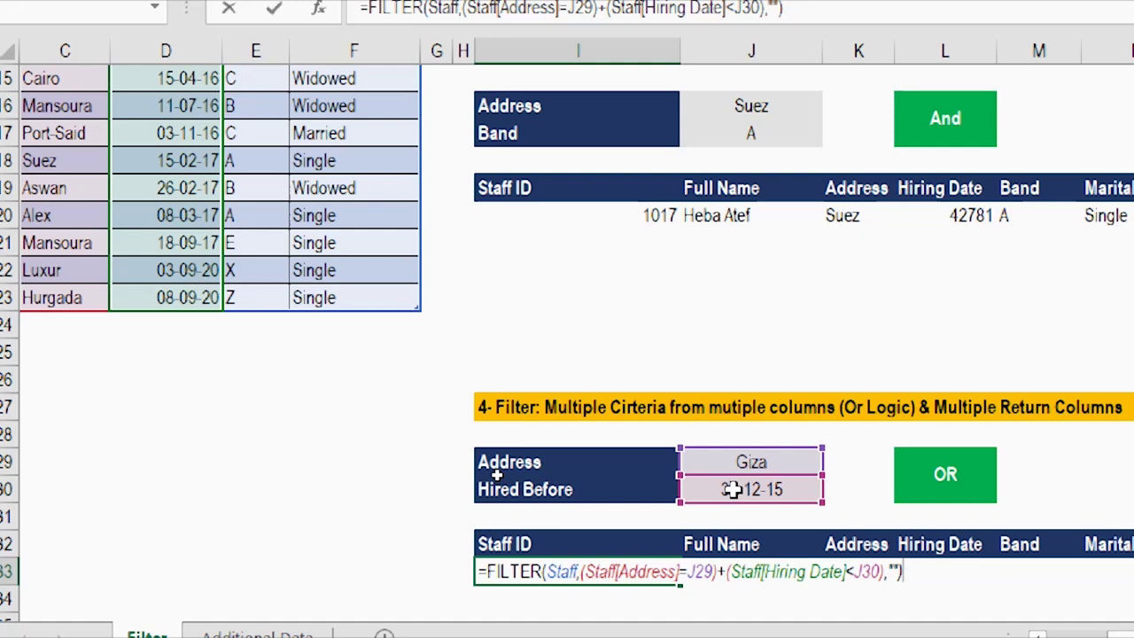
key(Return)
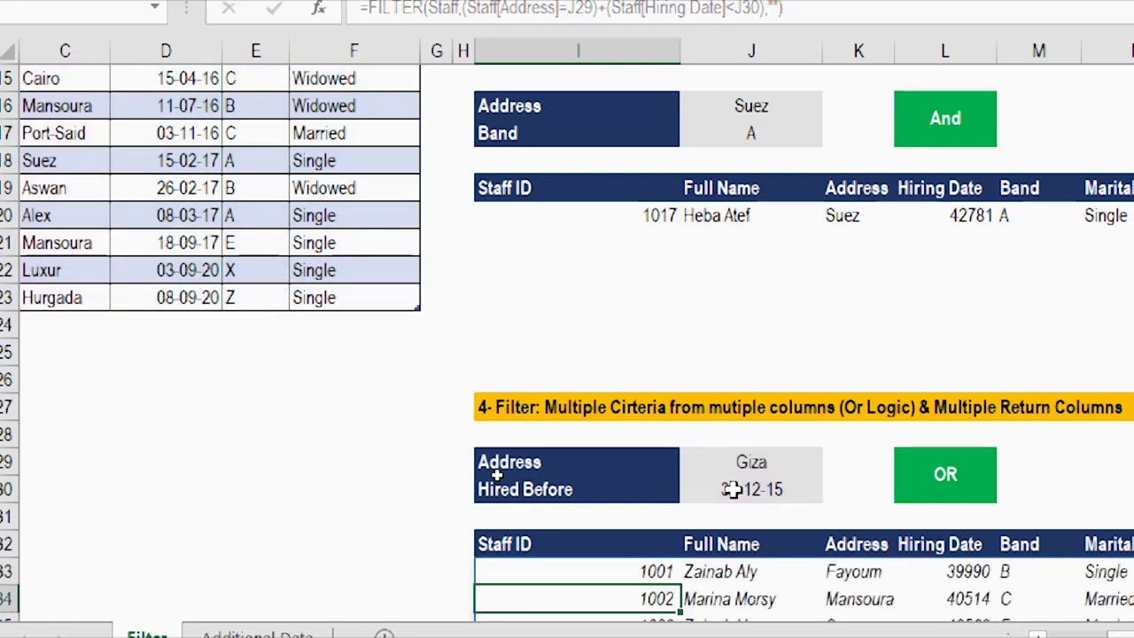
Change the Address criterion in J29 to Luxur after reviewing the addresses and hiring dates returned by the OR filter
scroll(513, 488, down, 5)
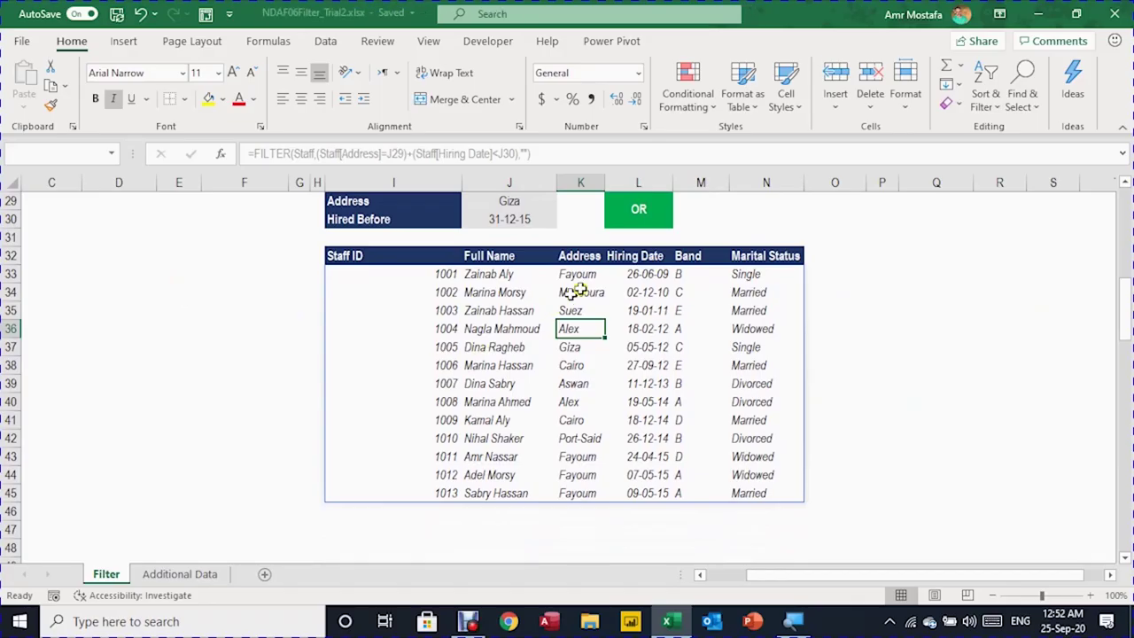
drag(643, 274, 664, 487)
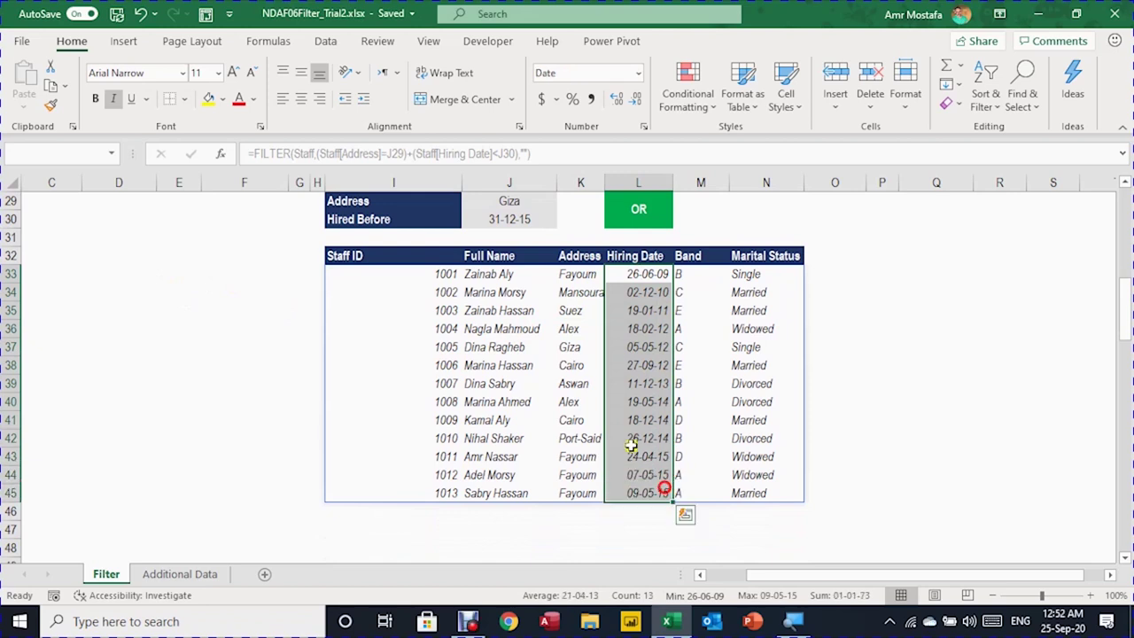
click(565, 348)
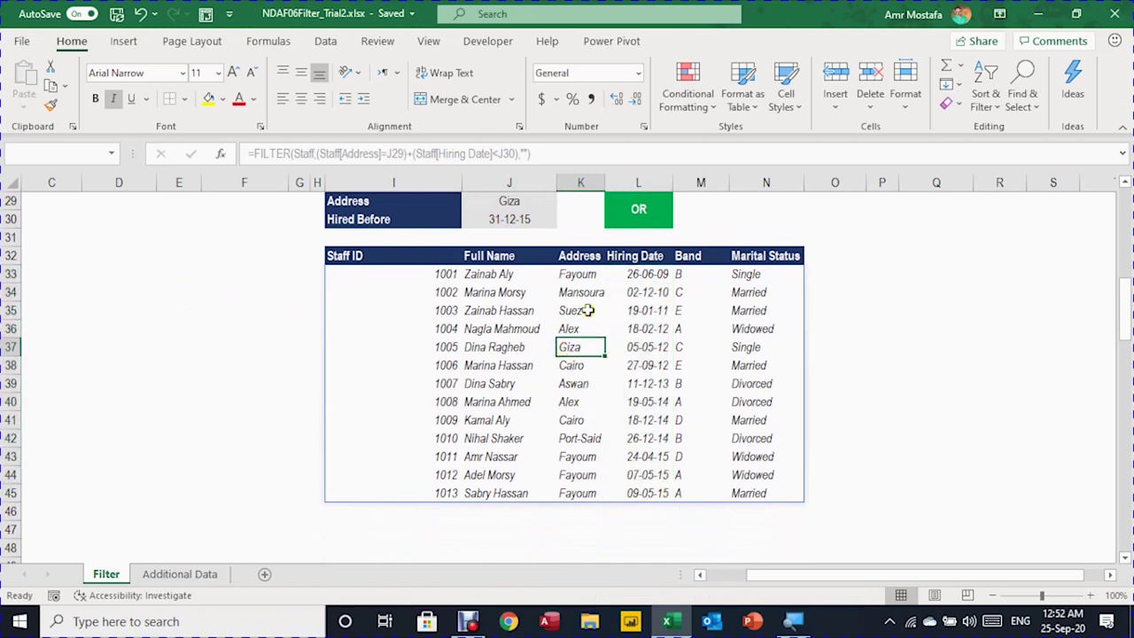
click(544, 220)
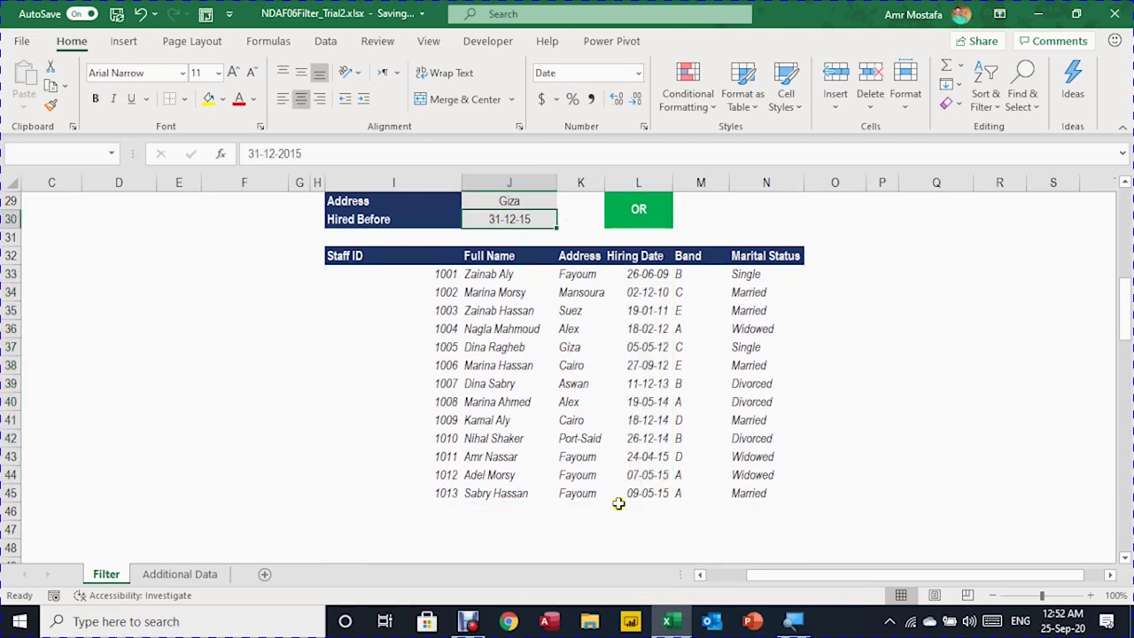
click(531, 203)
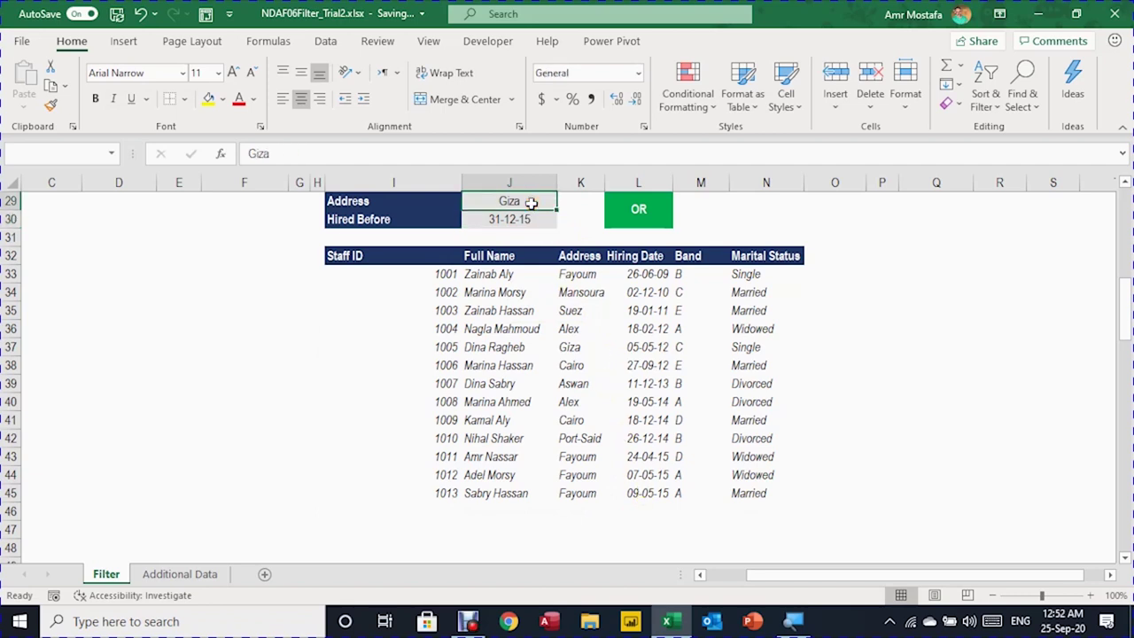
text(Luxur)
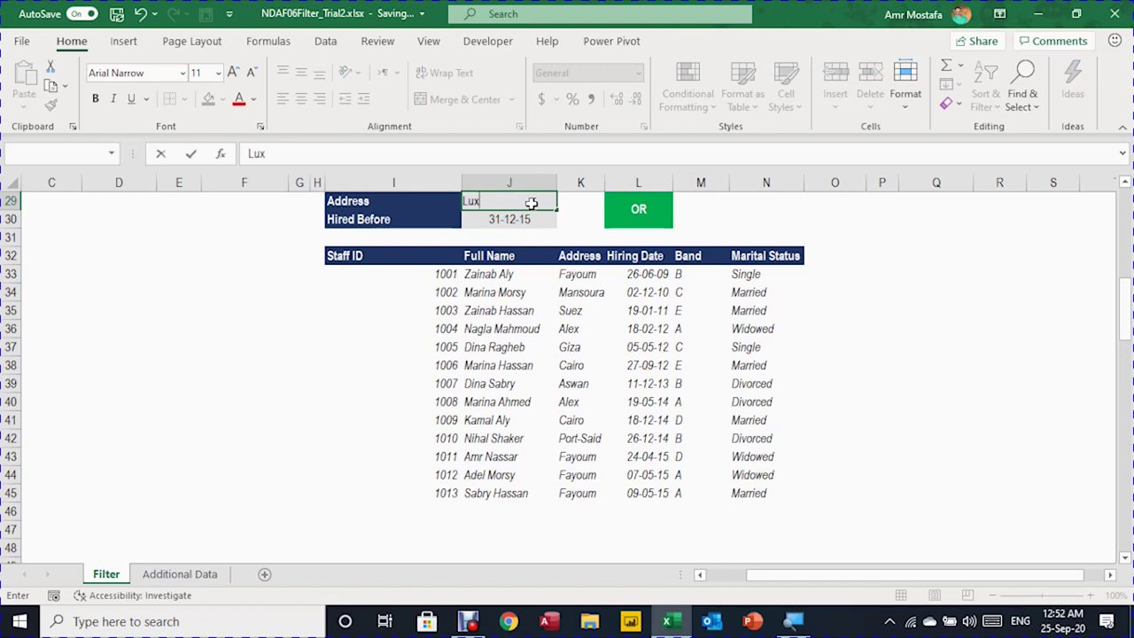
key(Return)
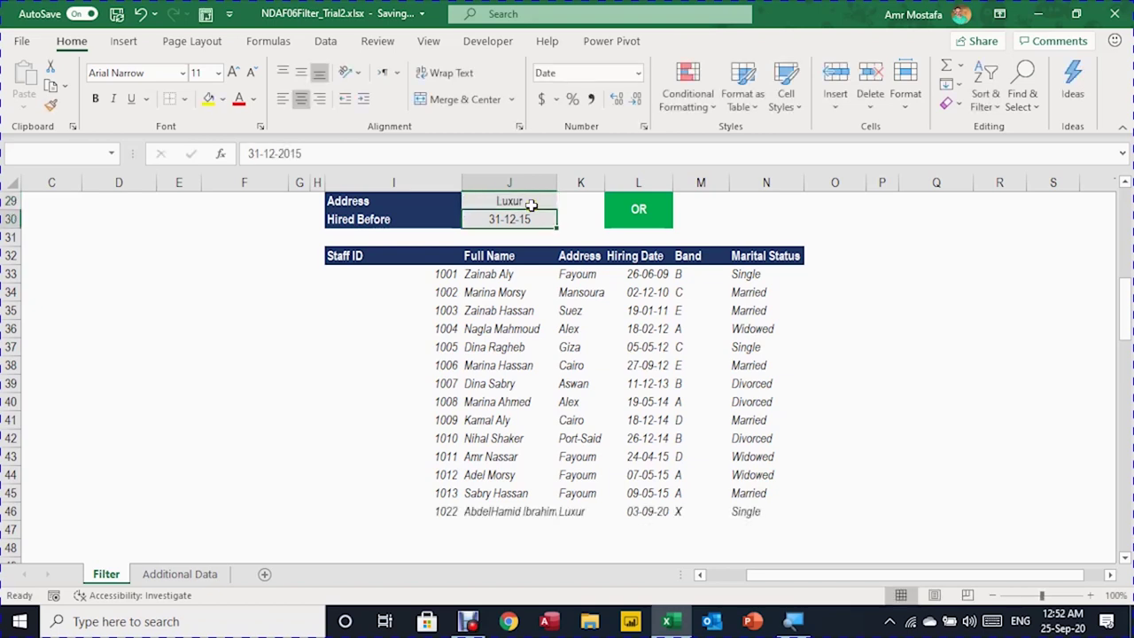
Examine the Address and Hiring Date columns of the filtered rows against the two OR criteria in J29:J30
click(643, 513)
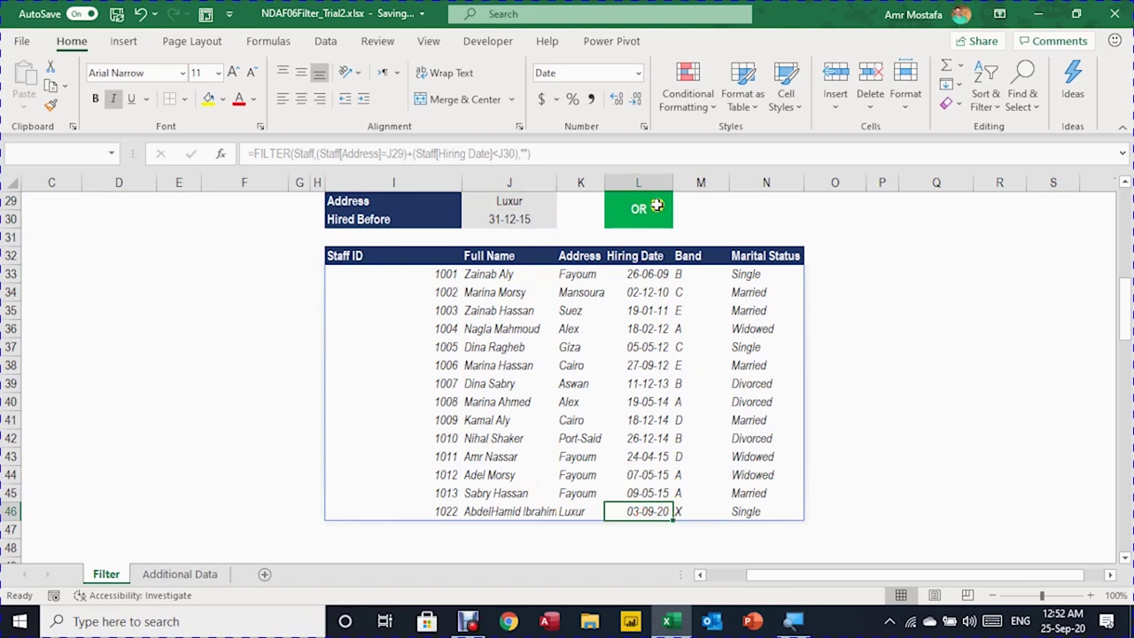
drag(643, 270, 582, 278)
drag(577, 475, 580, 507)
click(580, 507)
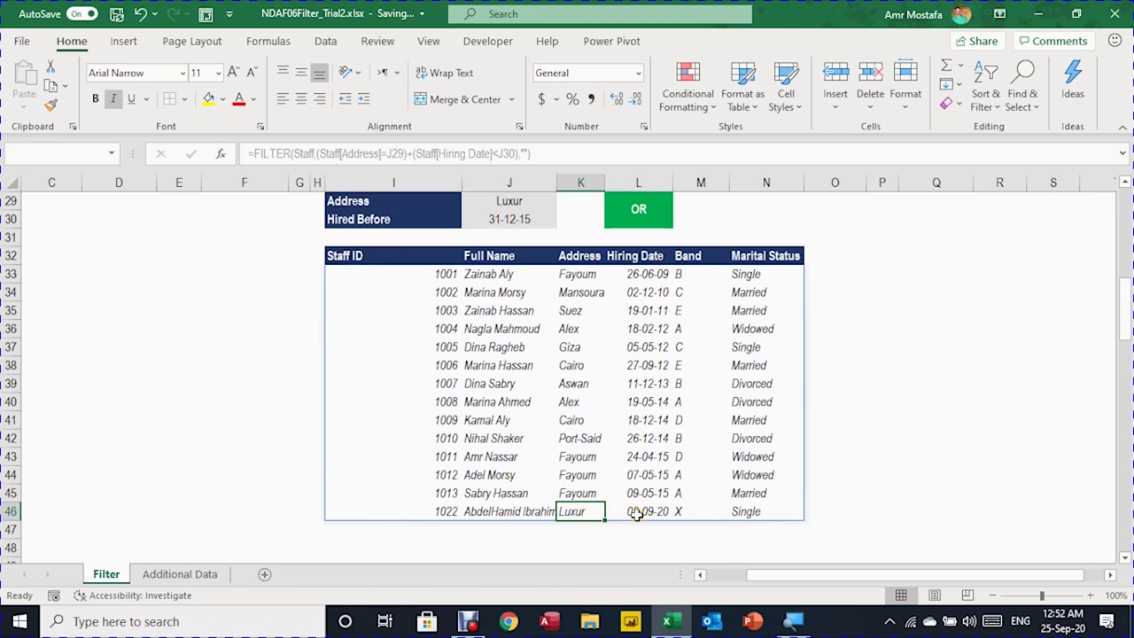
scroll(636, 494, up, 1)
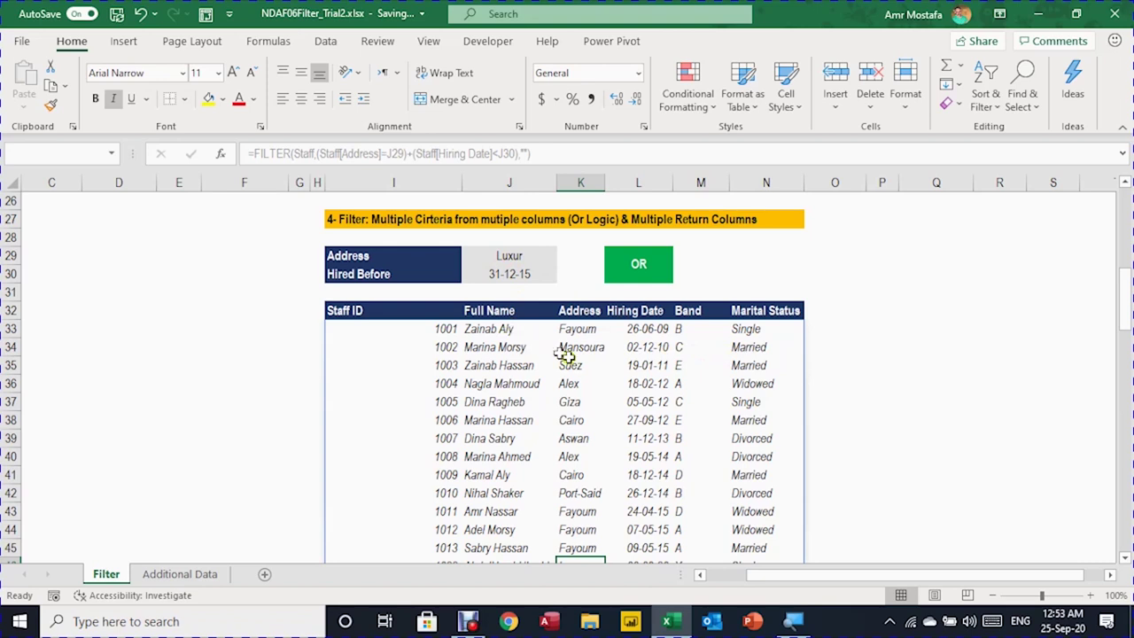
click(641, 333)
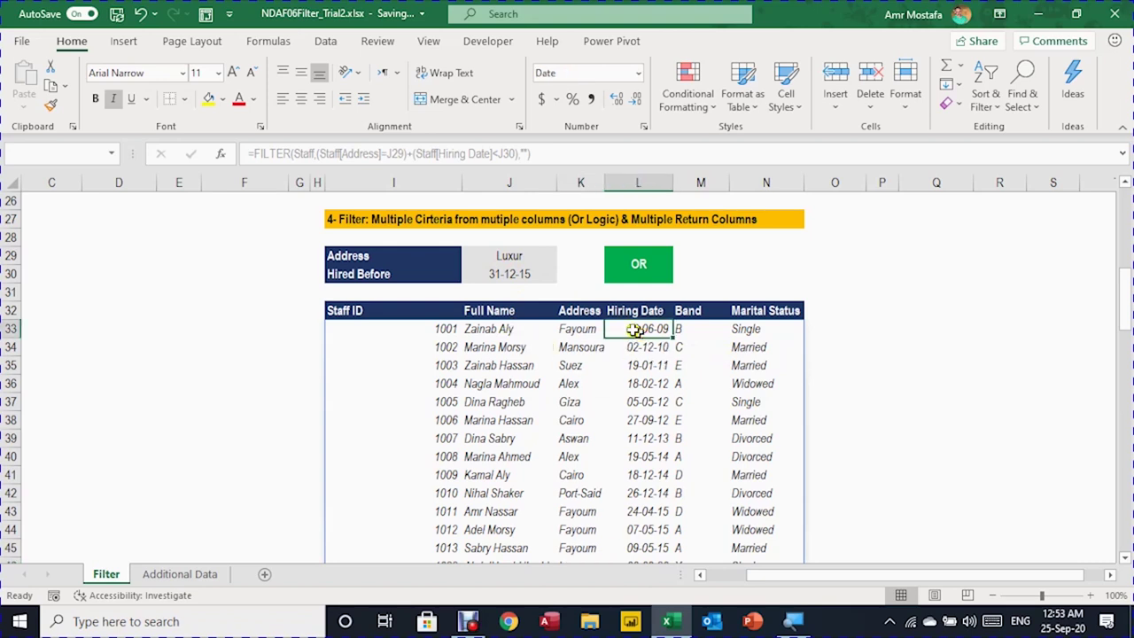
click(578, 332)
In section 5, enter Giza as Address1 in J56 and Alex as Address2 in J57
scroll(436, 456, down, 7)
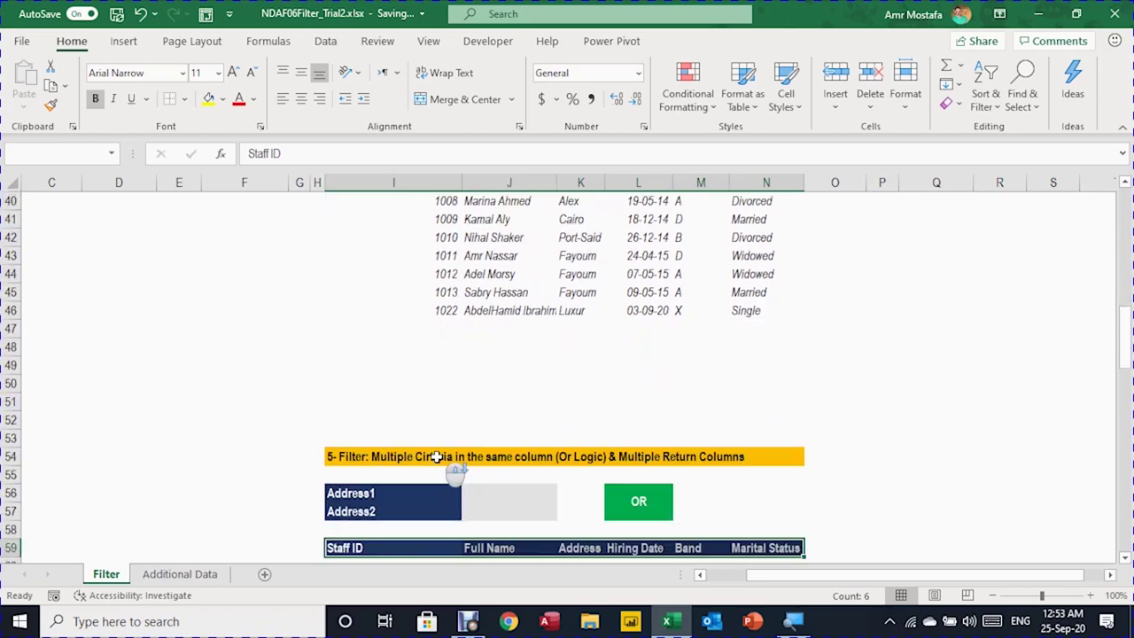
click(369, 434)
click(366, 416)
click(369, 404)
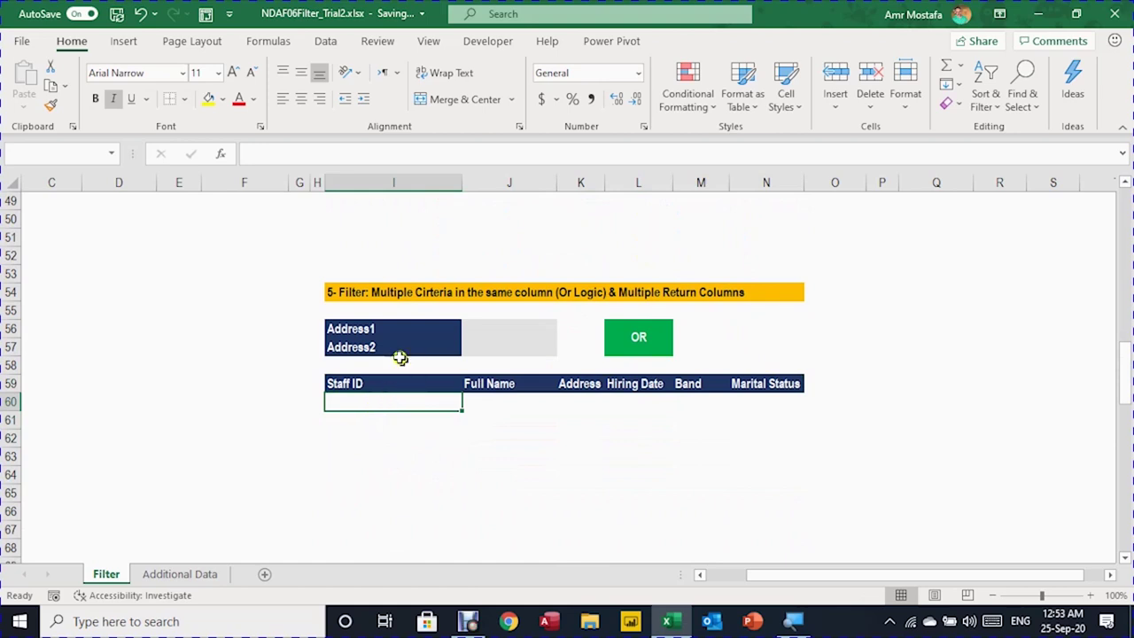
click(478, 330)
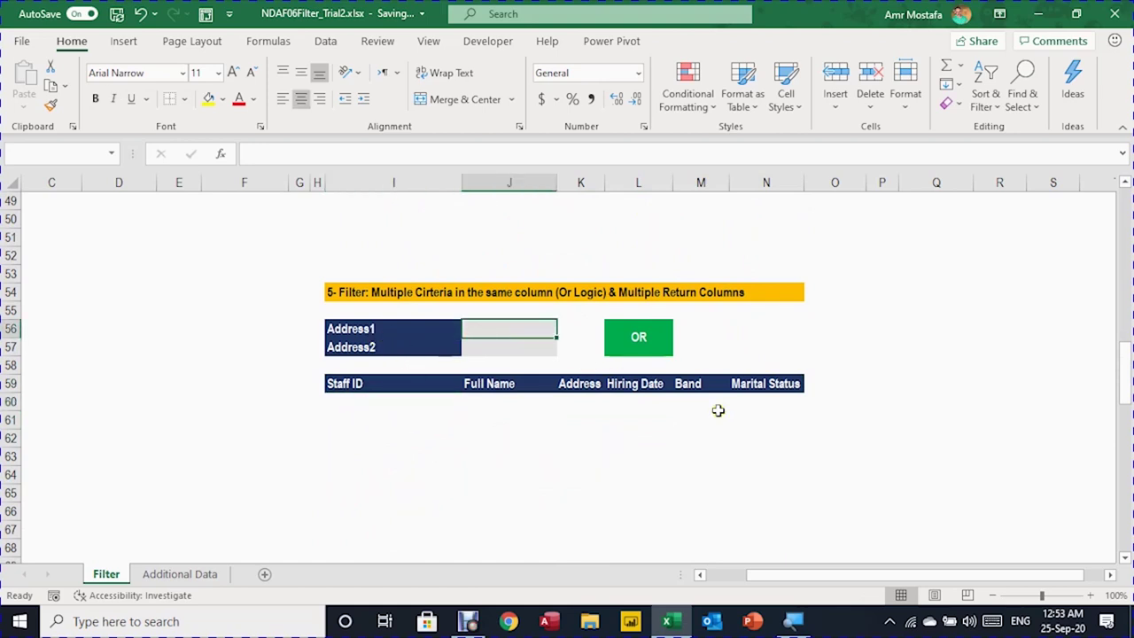
text(Giza)
key(Return)
text(Alex)
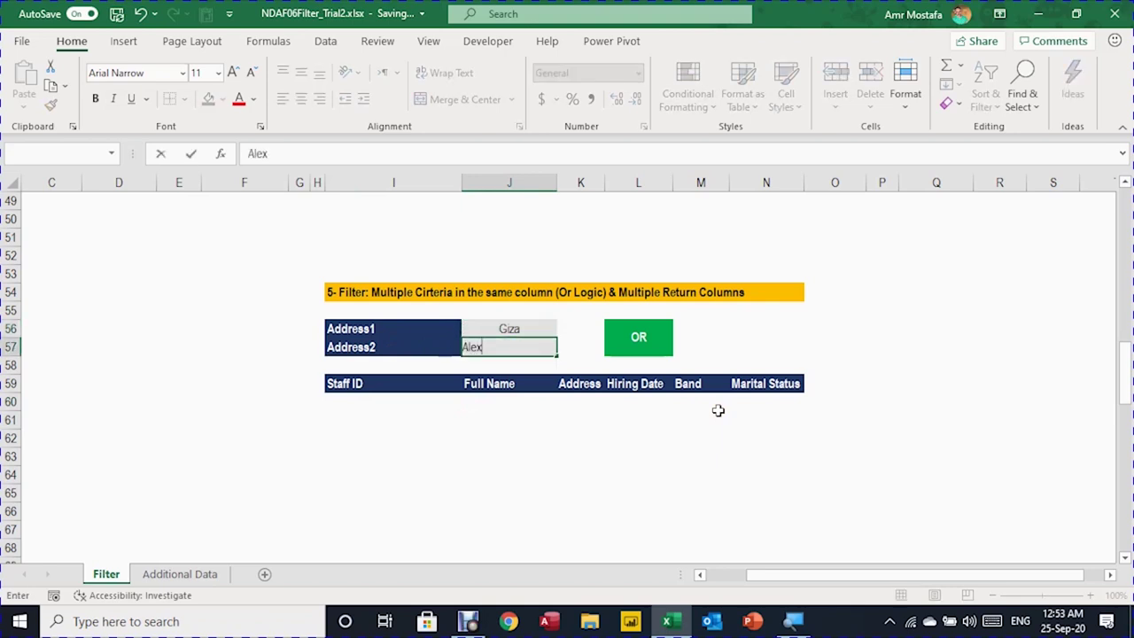
key(Return)
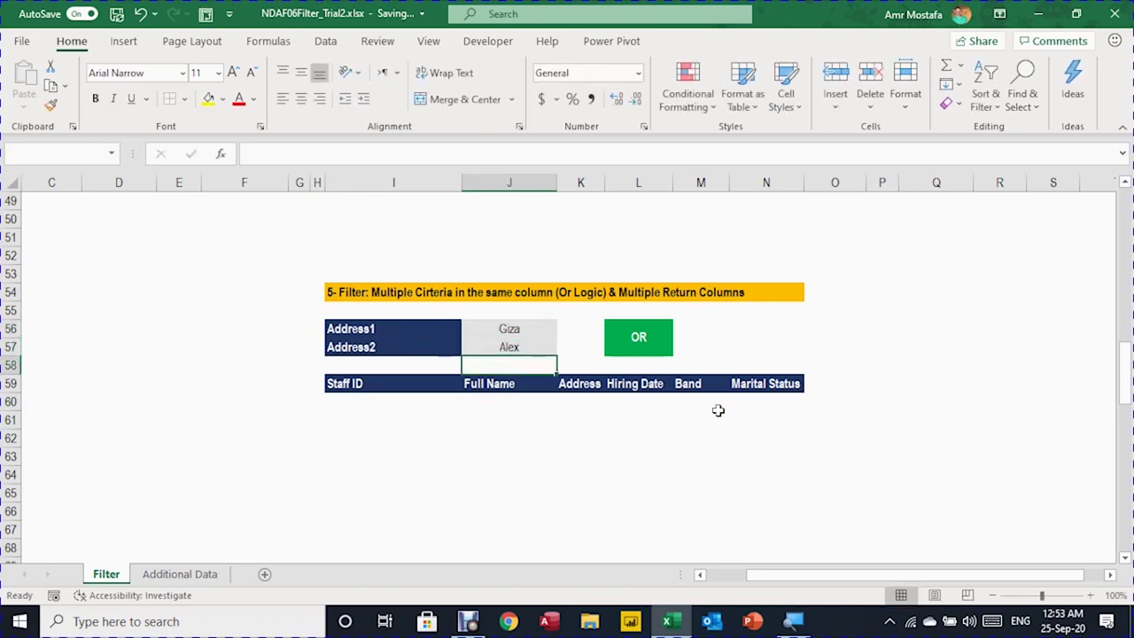
Start a FILTER formula in I60 with the whole Staff table as the array argument
click(385, 406)
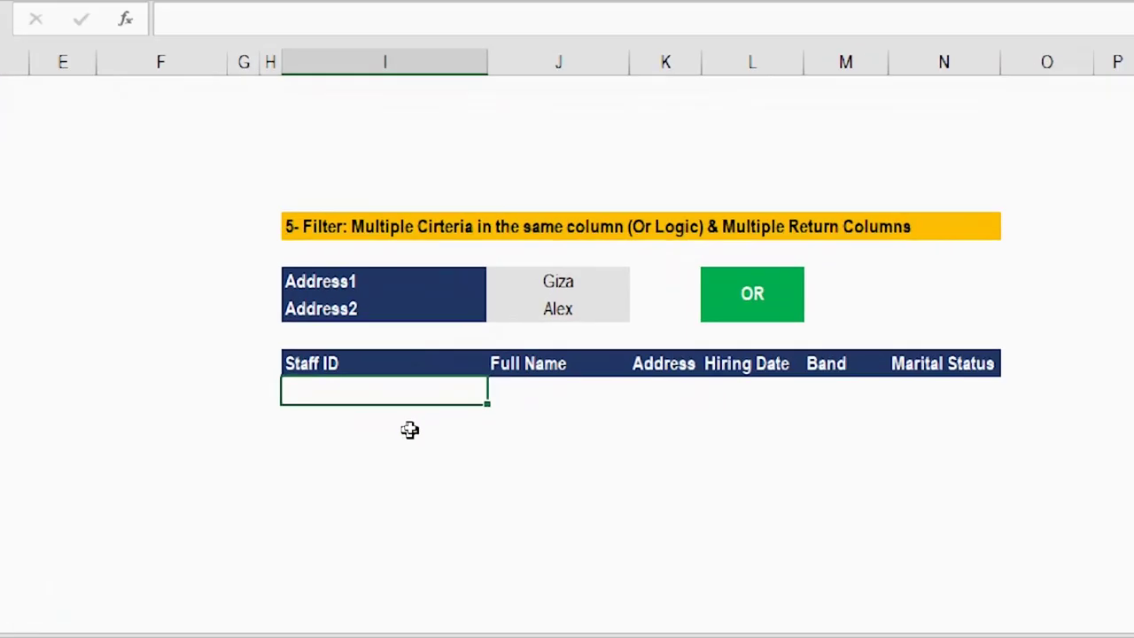
text(=fil)
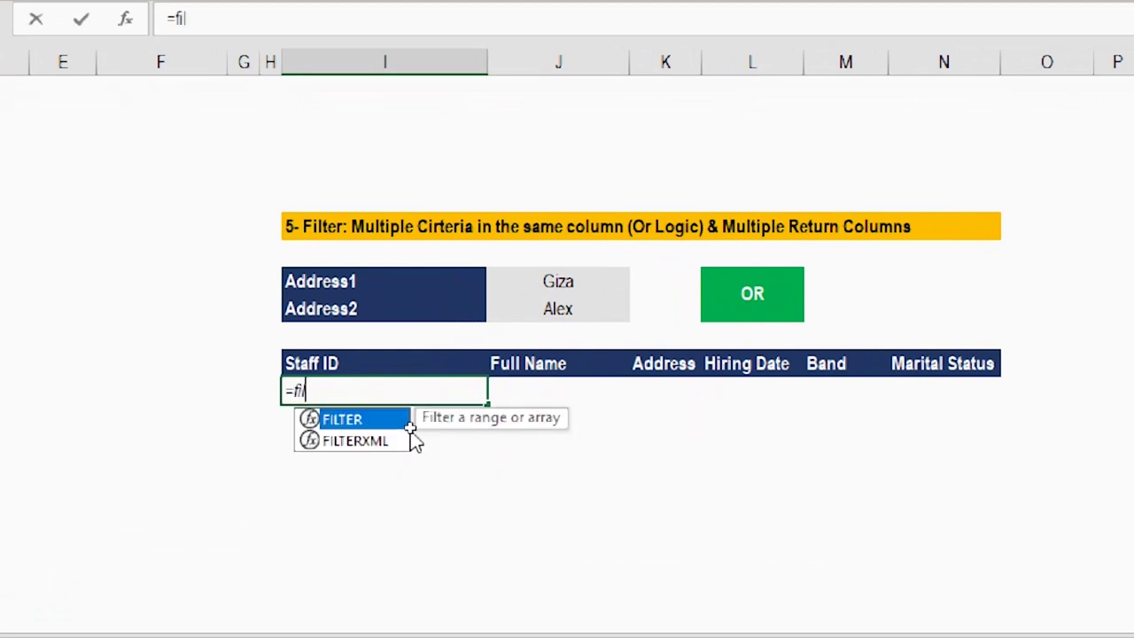
key(Tab)
text(sta)
key(Tab)
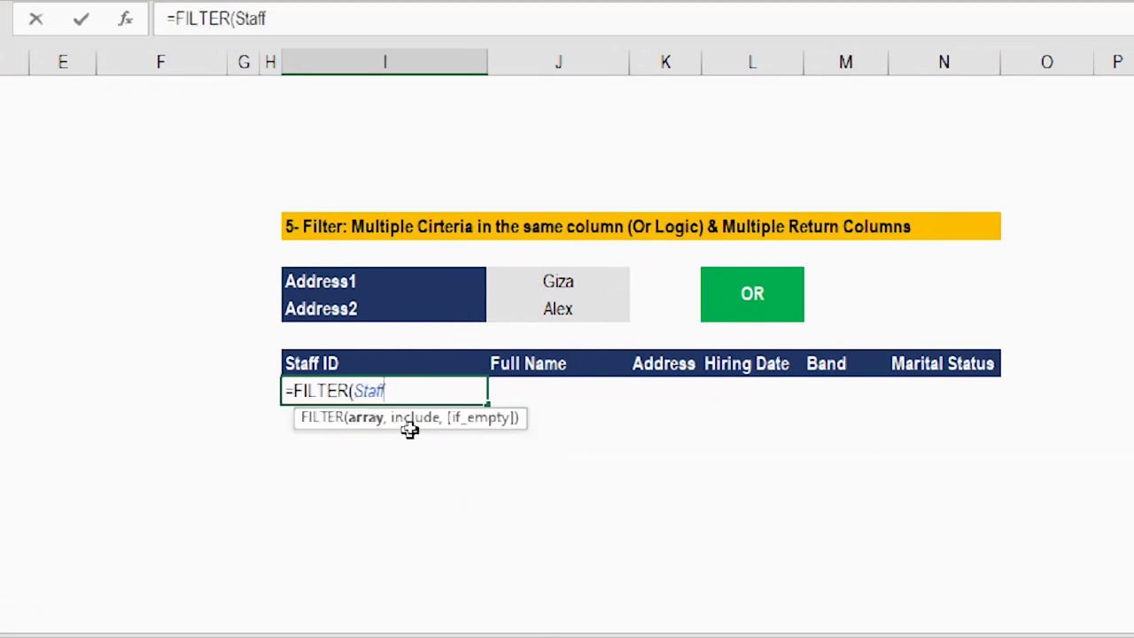
text(,)
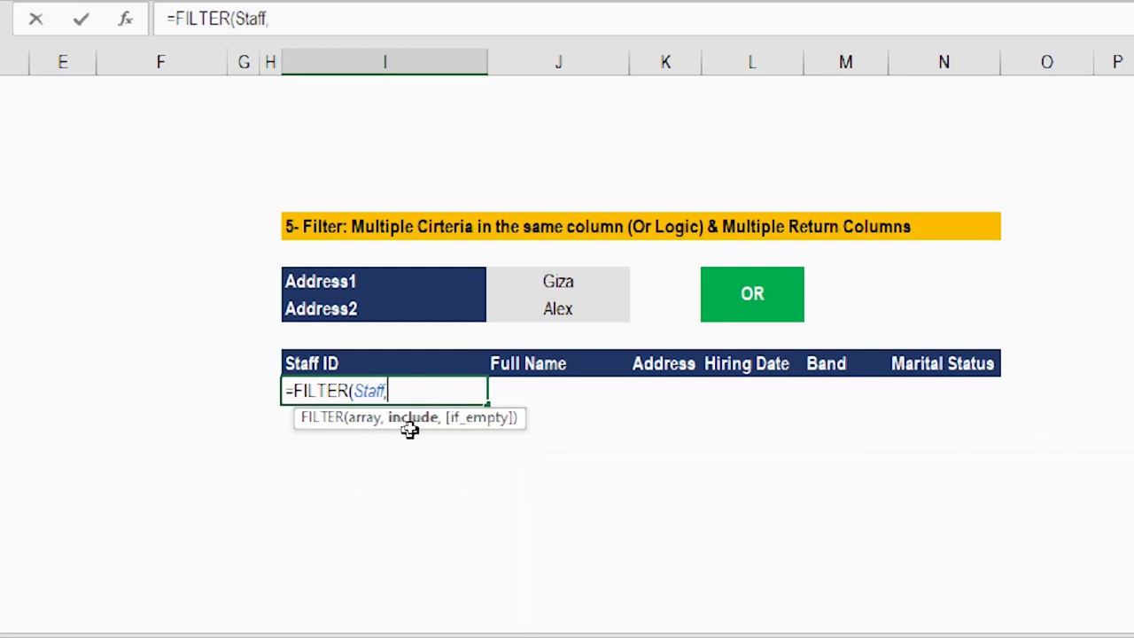
Add the first include condition to the I60 formula, enclosed in parentheses: (Staff[Address]=J56)
text(st)
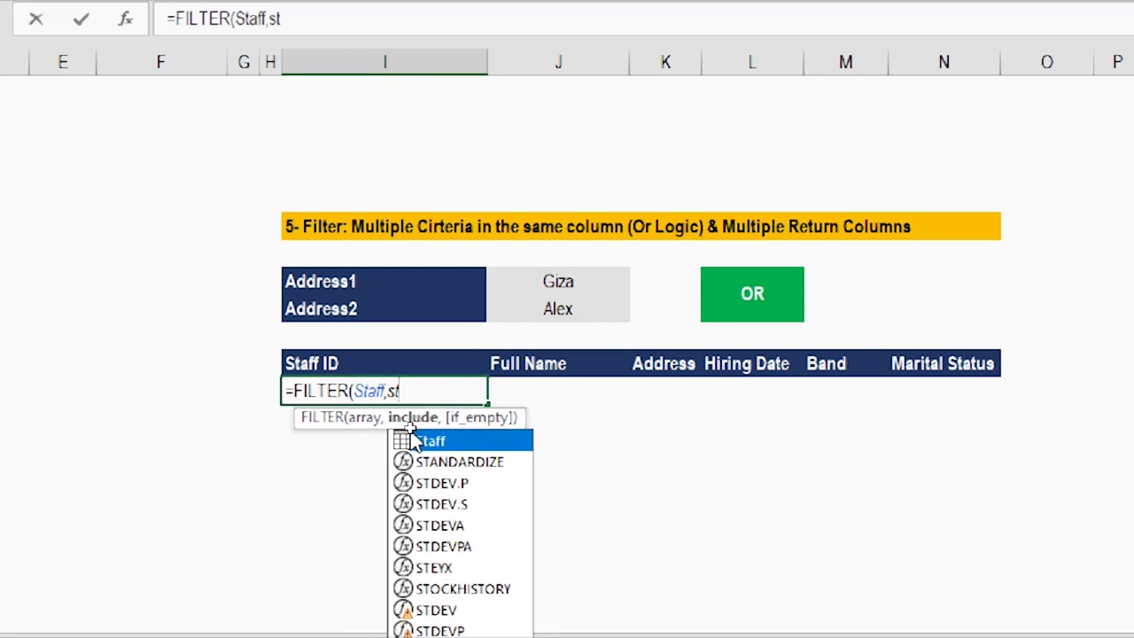
key(Tab)
text([ad)
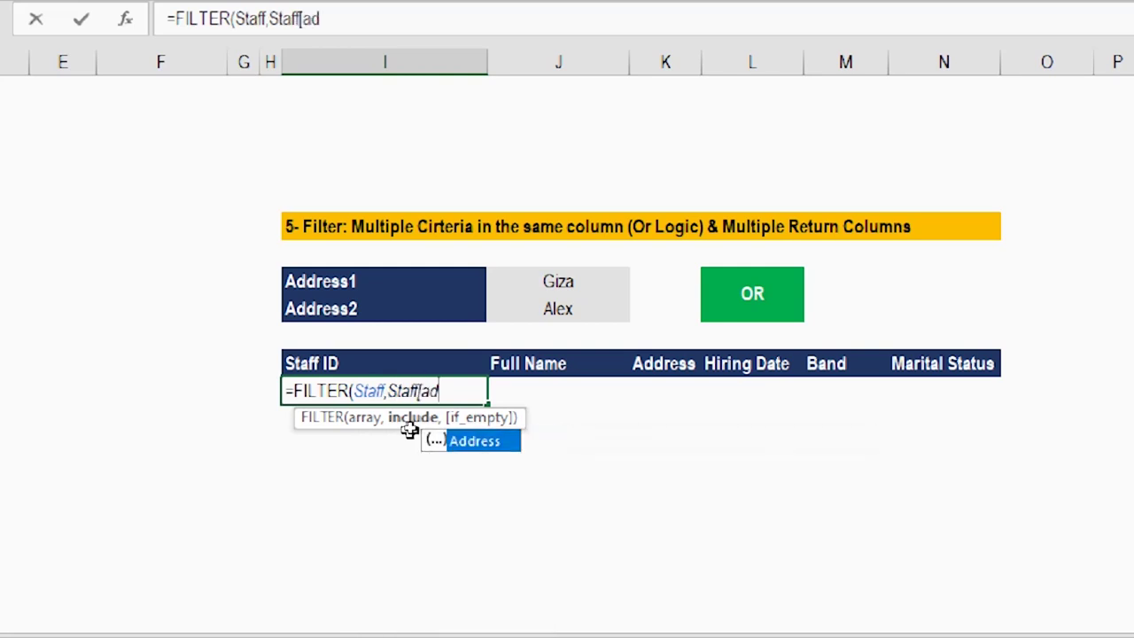
key(Tab)
text(])
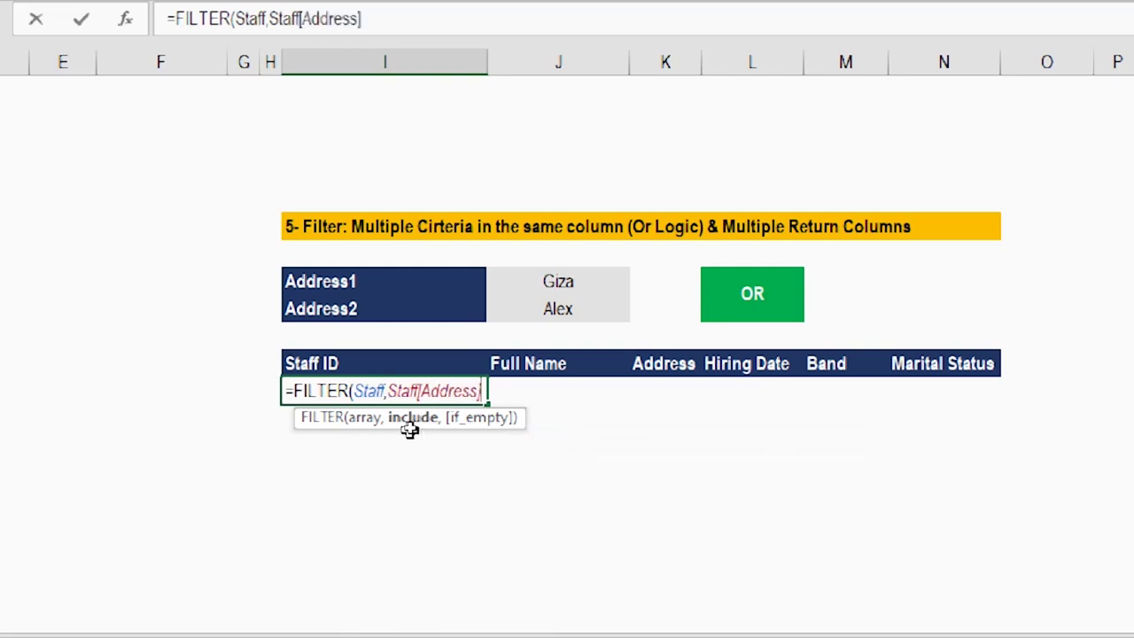
text(=)
click(551, 281)
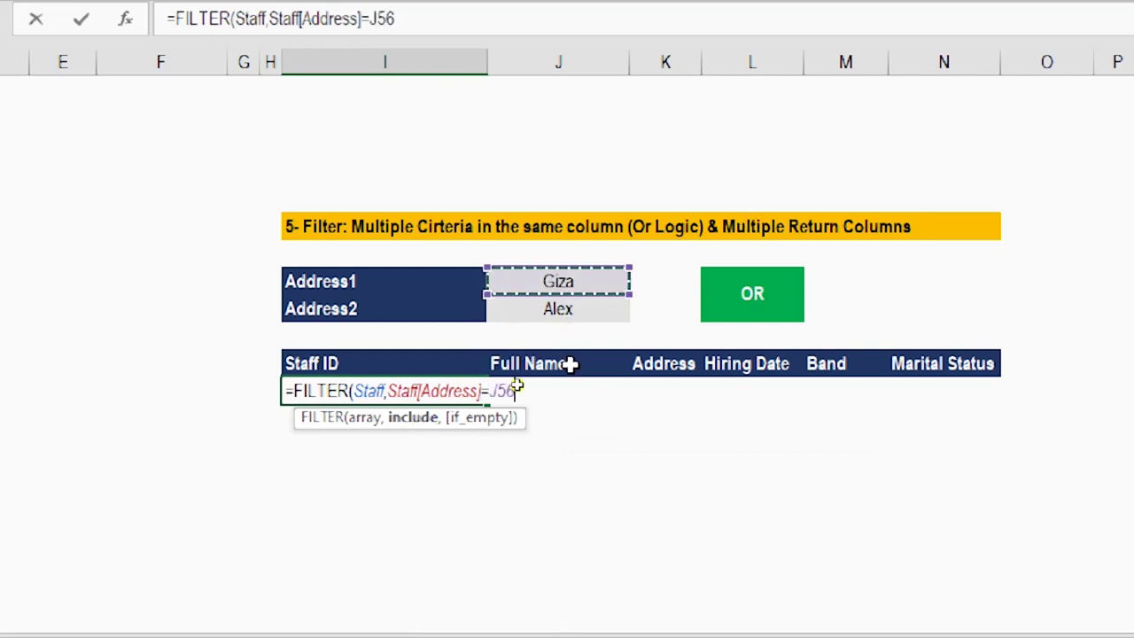
text())
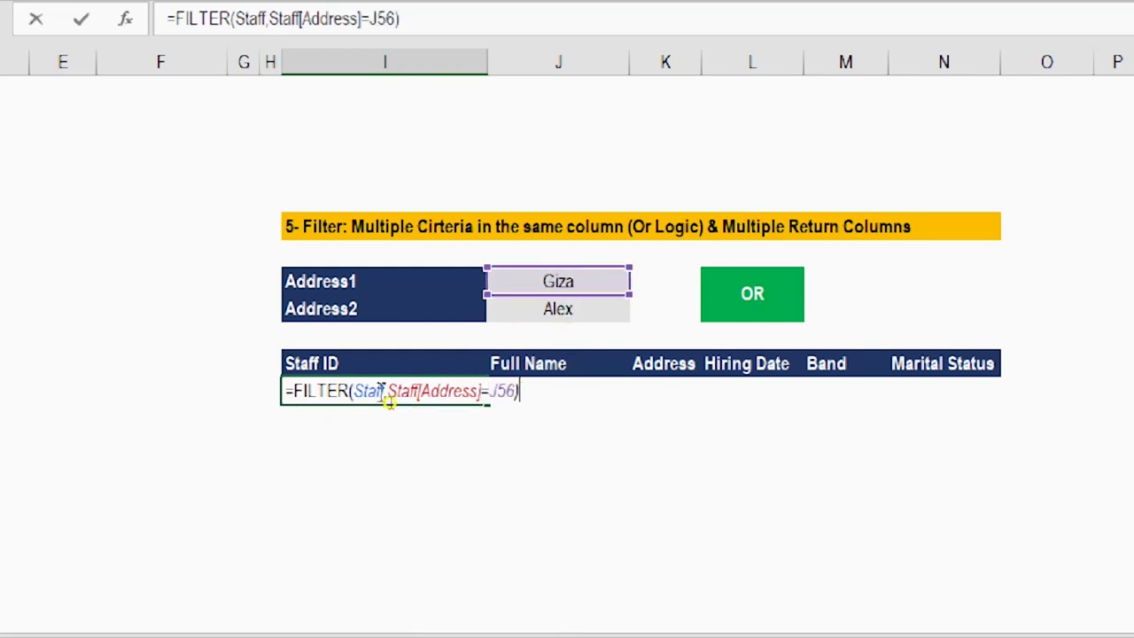
click(391, 392)
text(()
click(545, 403)
Apply OR logic in the I60 formula by adding, with a plus sign, the second condition (Staff[Address]=J57)
text(+)
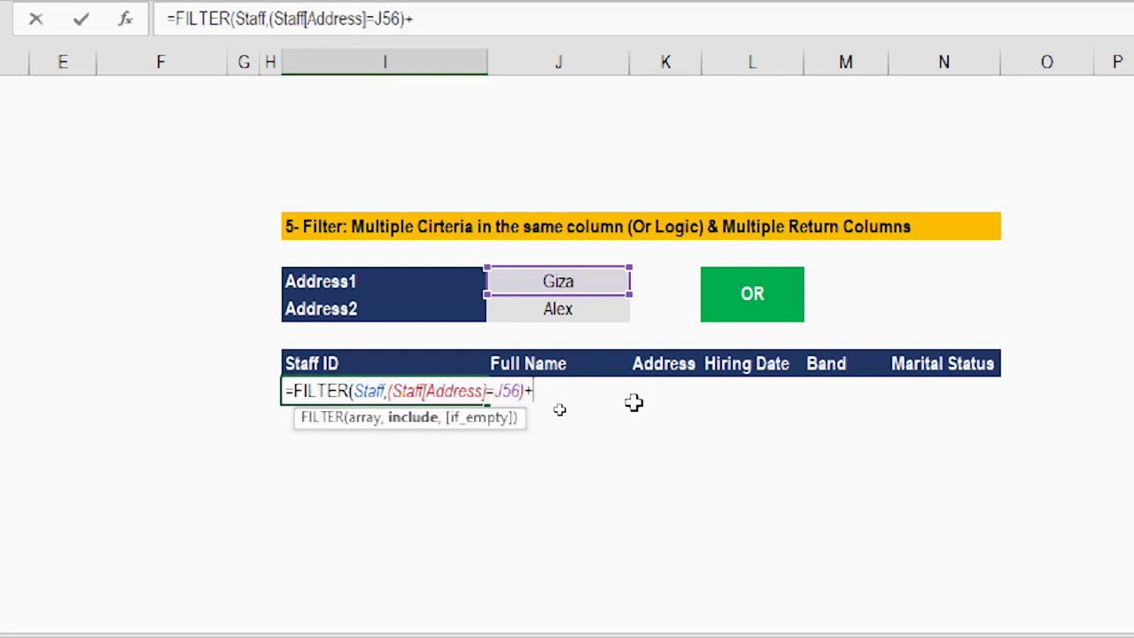
text((stqa)
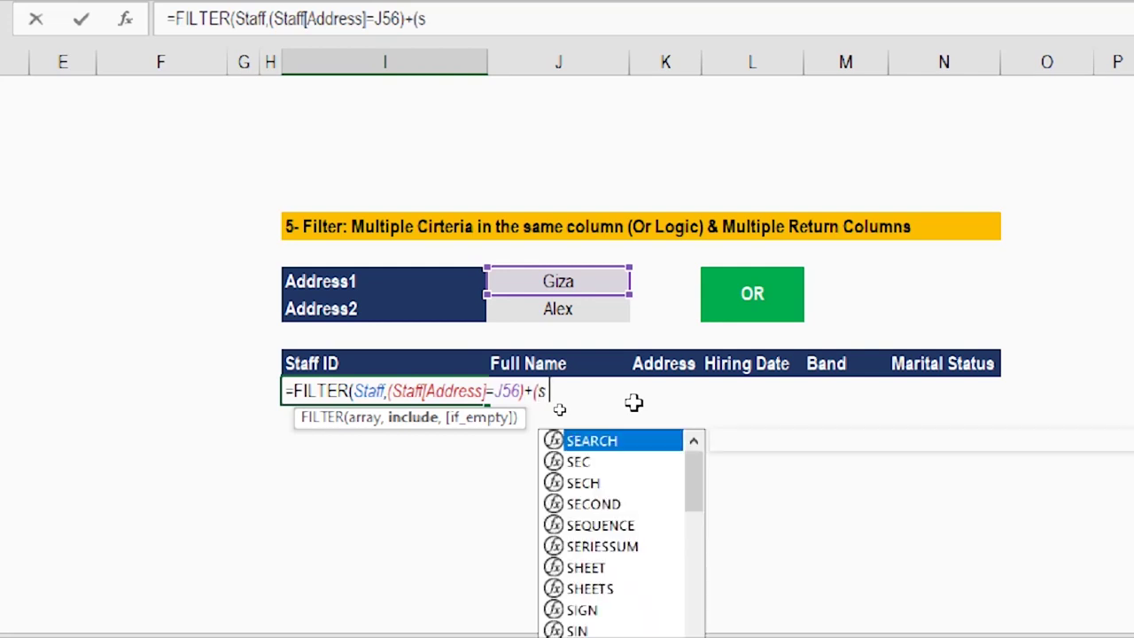
key(BackSpace)
key(BackSpace)
key(Tab)
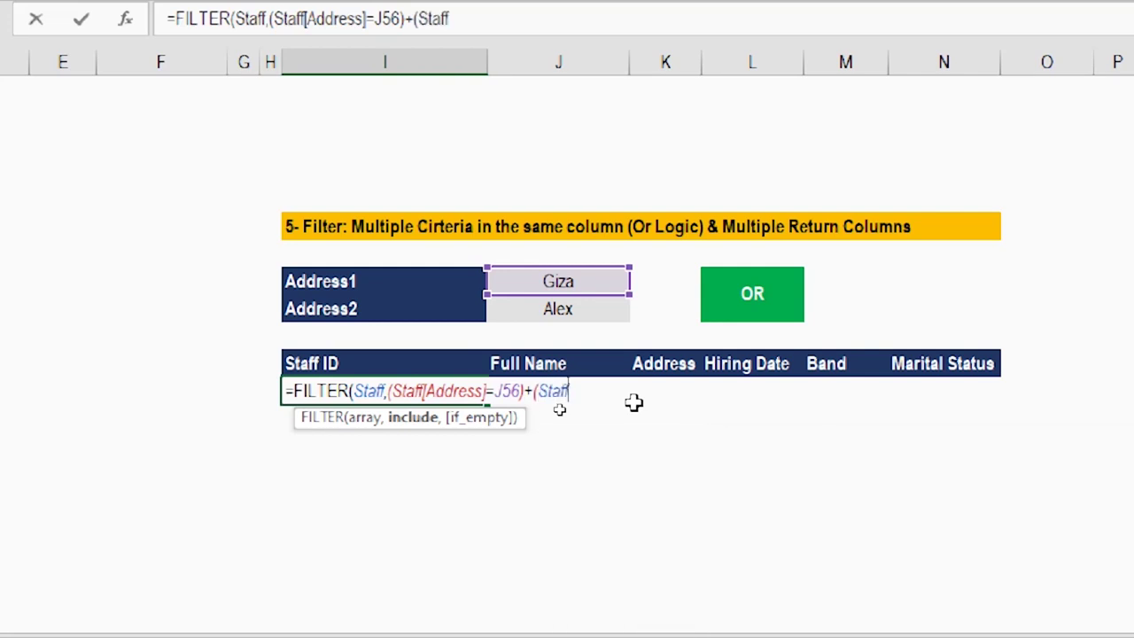
text([ad)
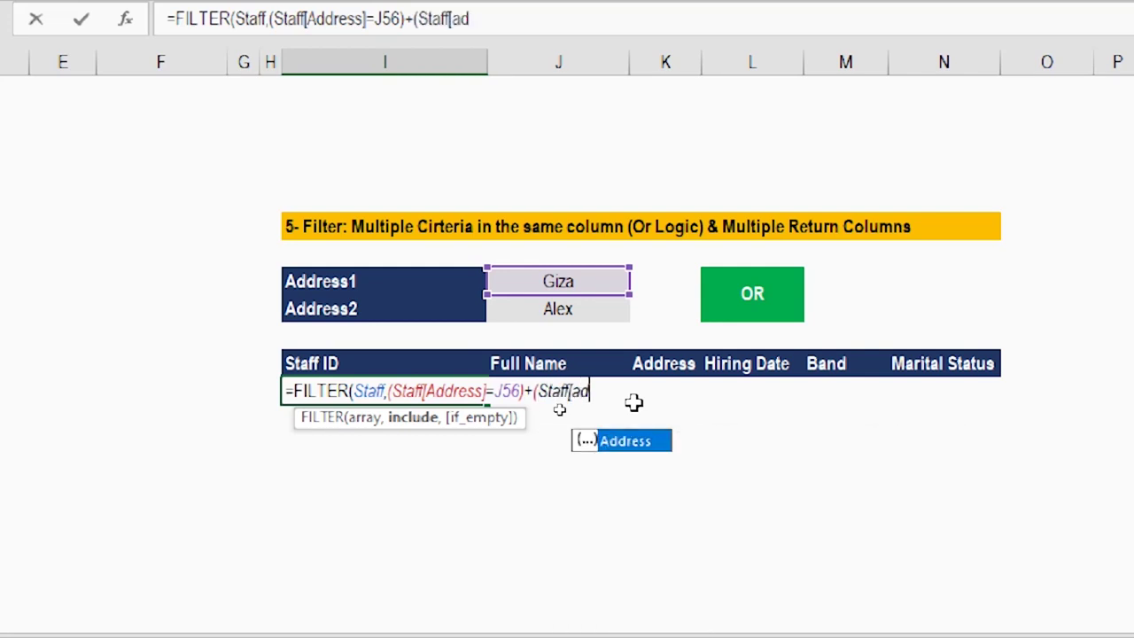
key(Tab)
text(])
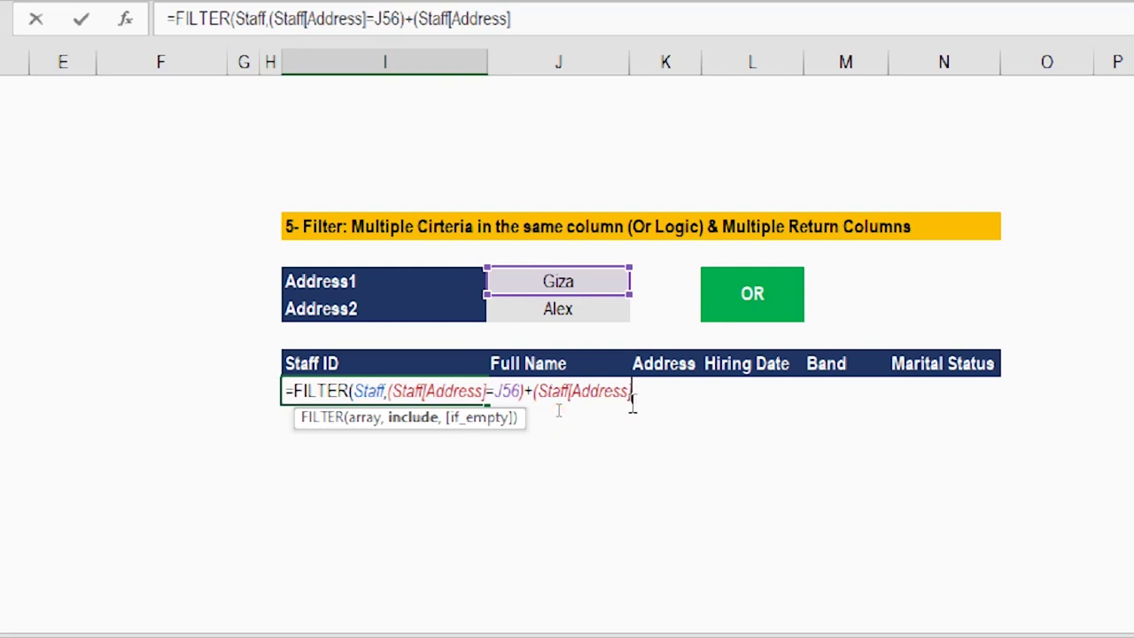
text(=)
click(539, 306)
text())
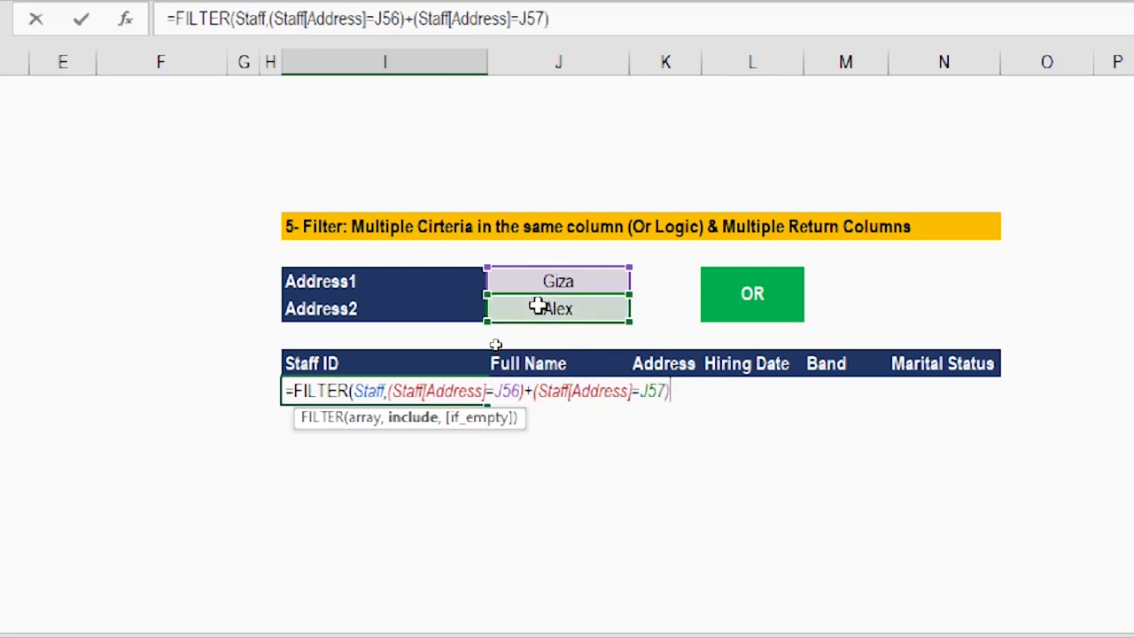
Set the if_empty argument to an empty string "" and enter the completed FILTER formula in I60
text(,)
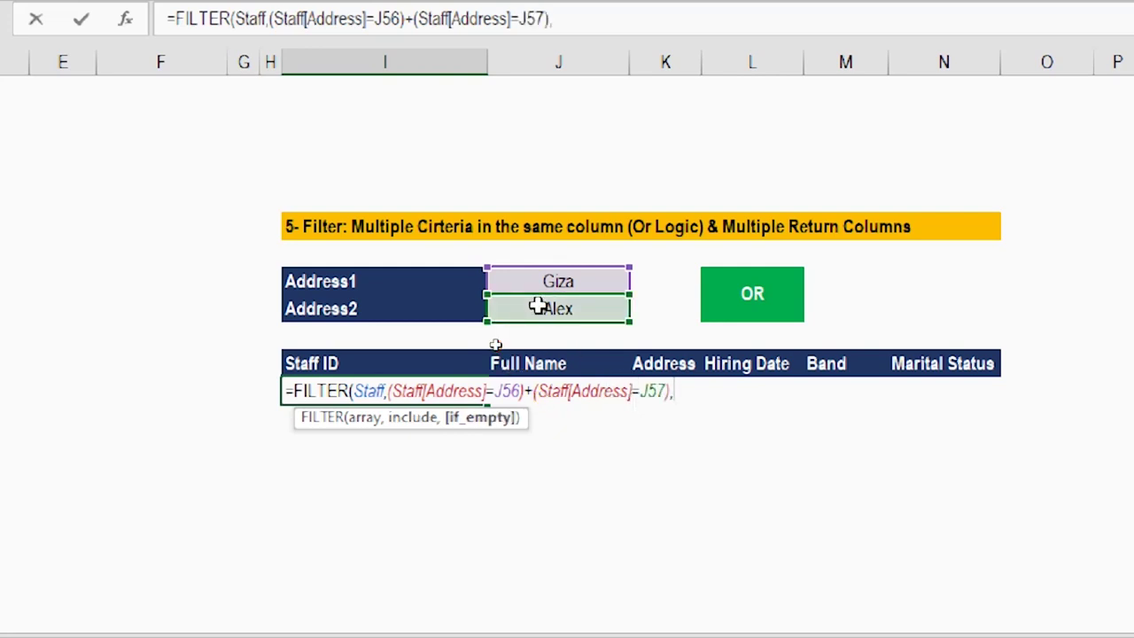
text(""))
key(Return)
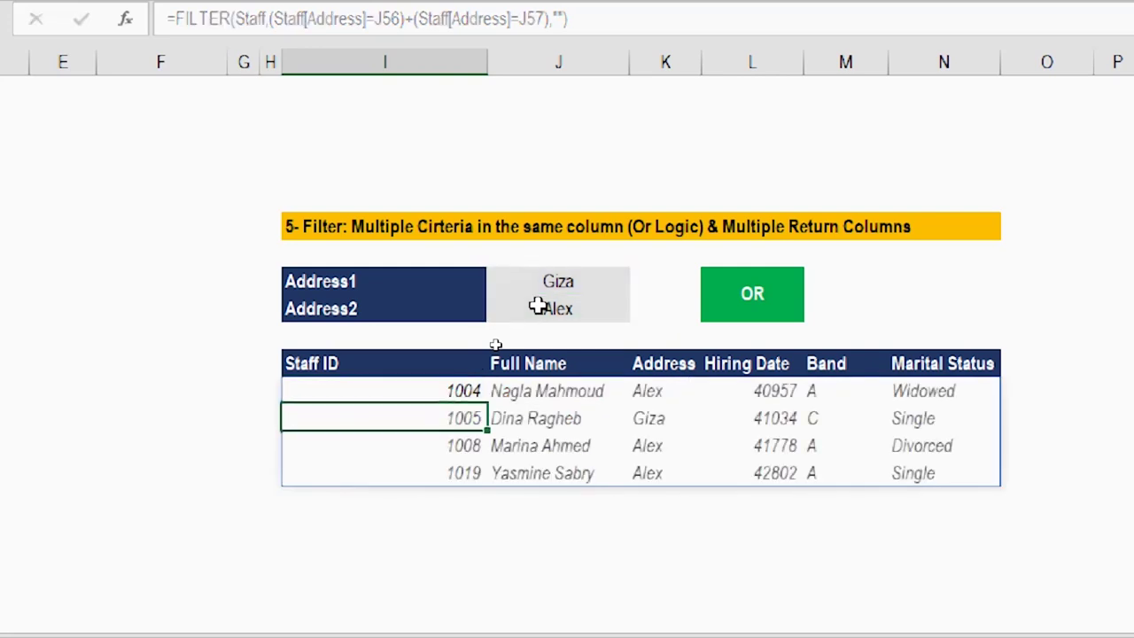